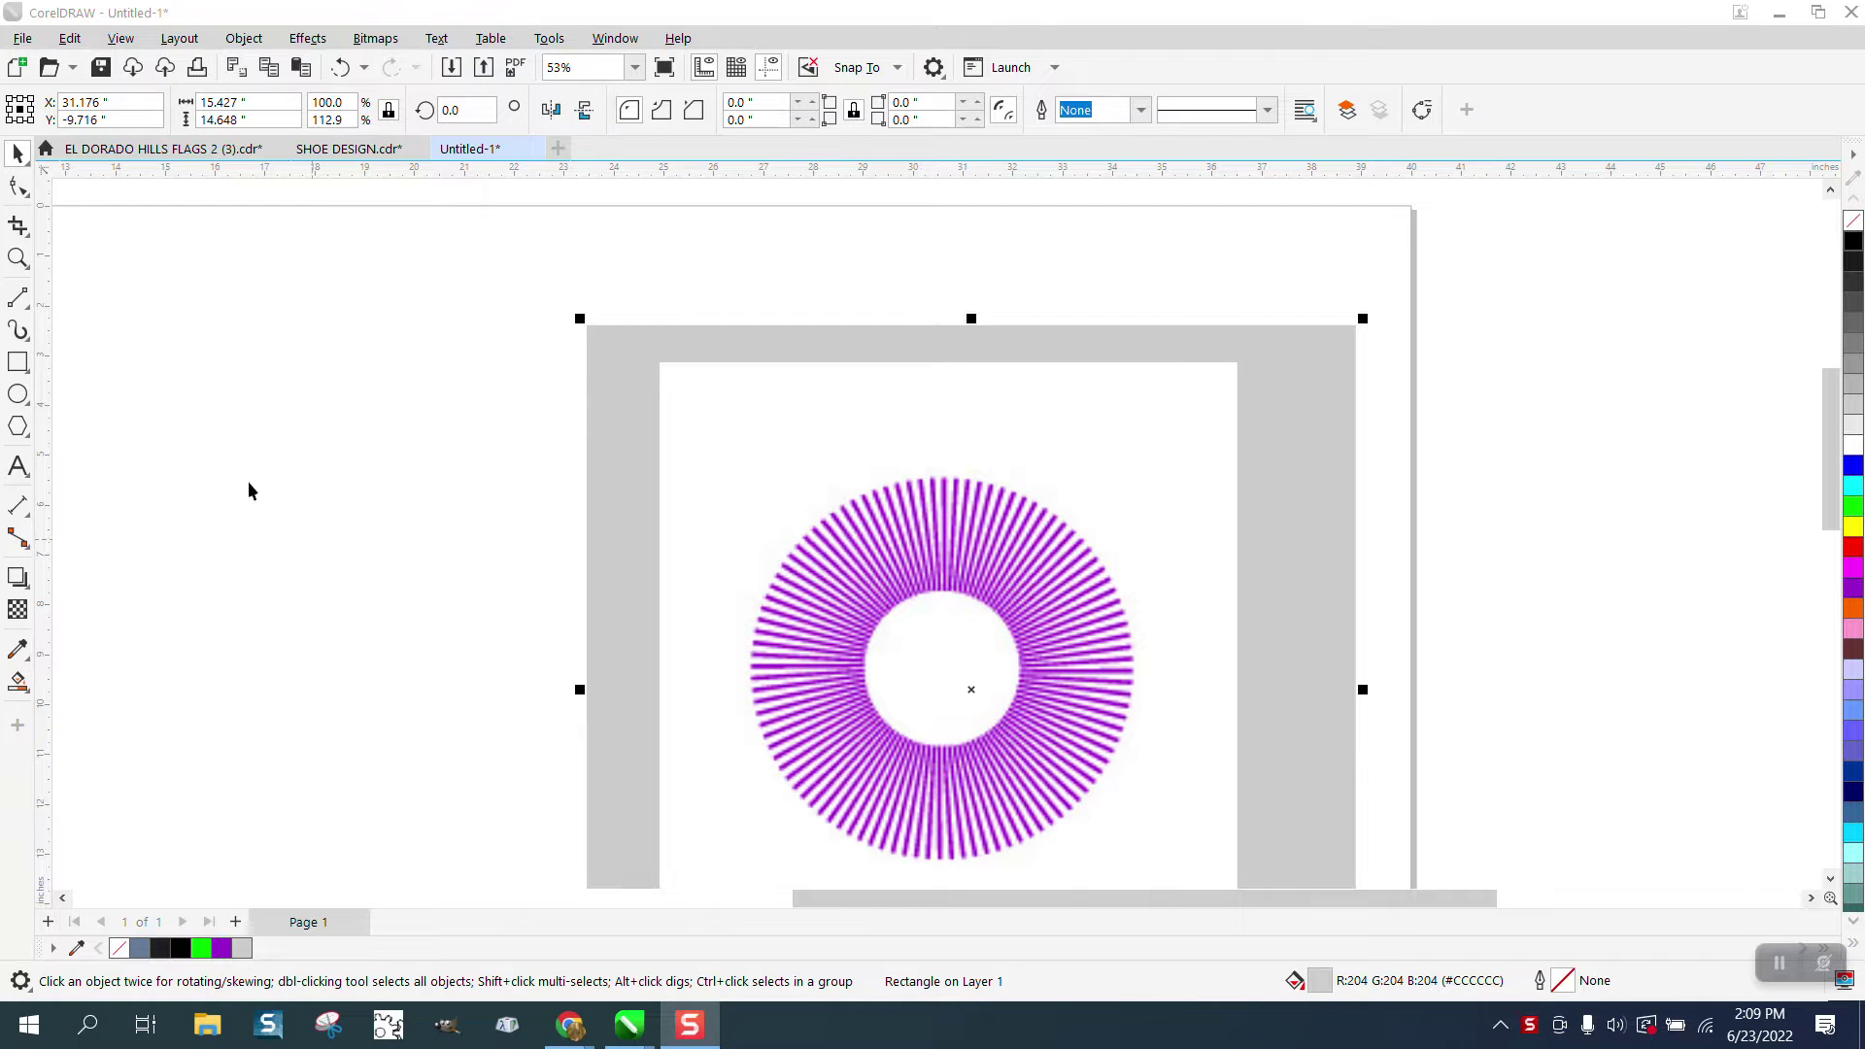
# Zoom in to inspect the top of the purple example sunburst ring
pyautogui.click(18, 258)
pyautogui.moveTo(715, 476); pyautogui.dragTo(1447, 812)
pyautogui.scroll(-1, 993, 727)
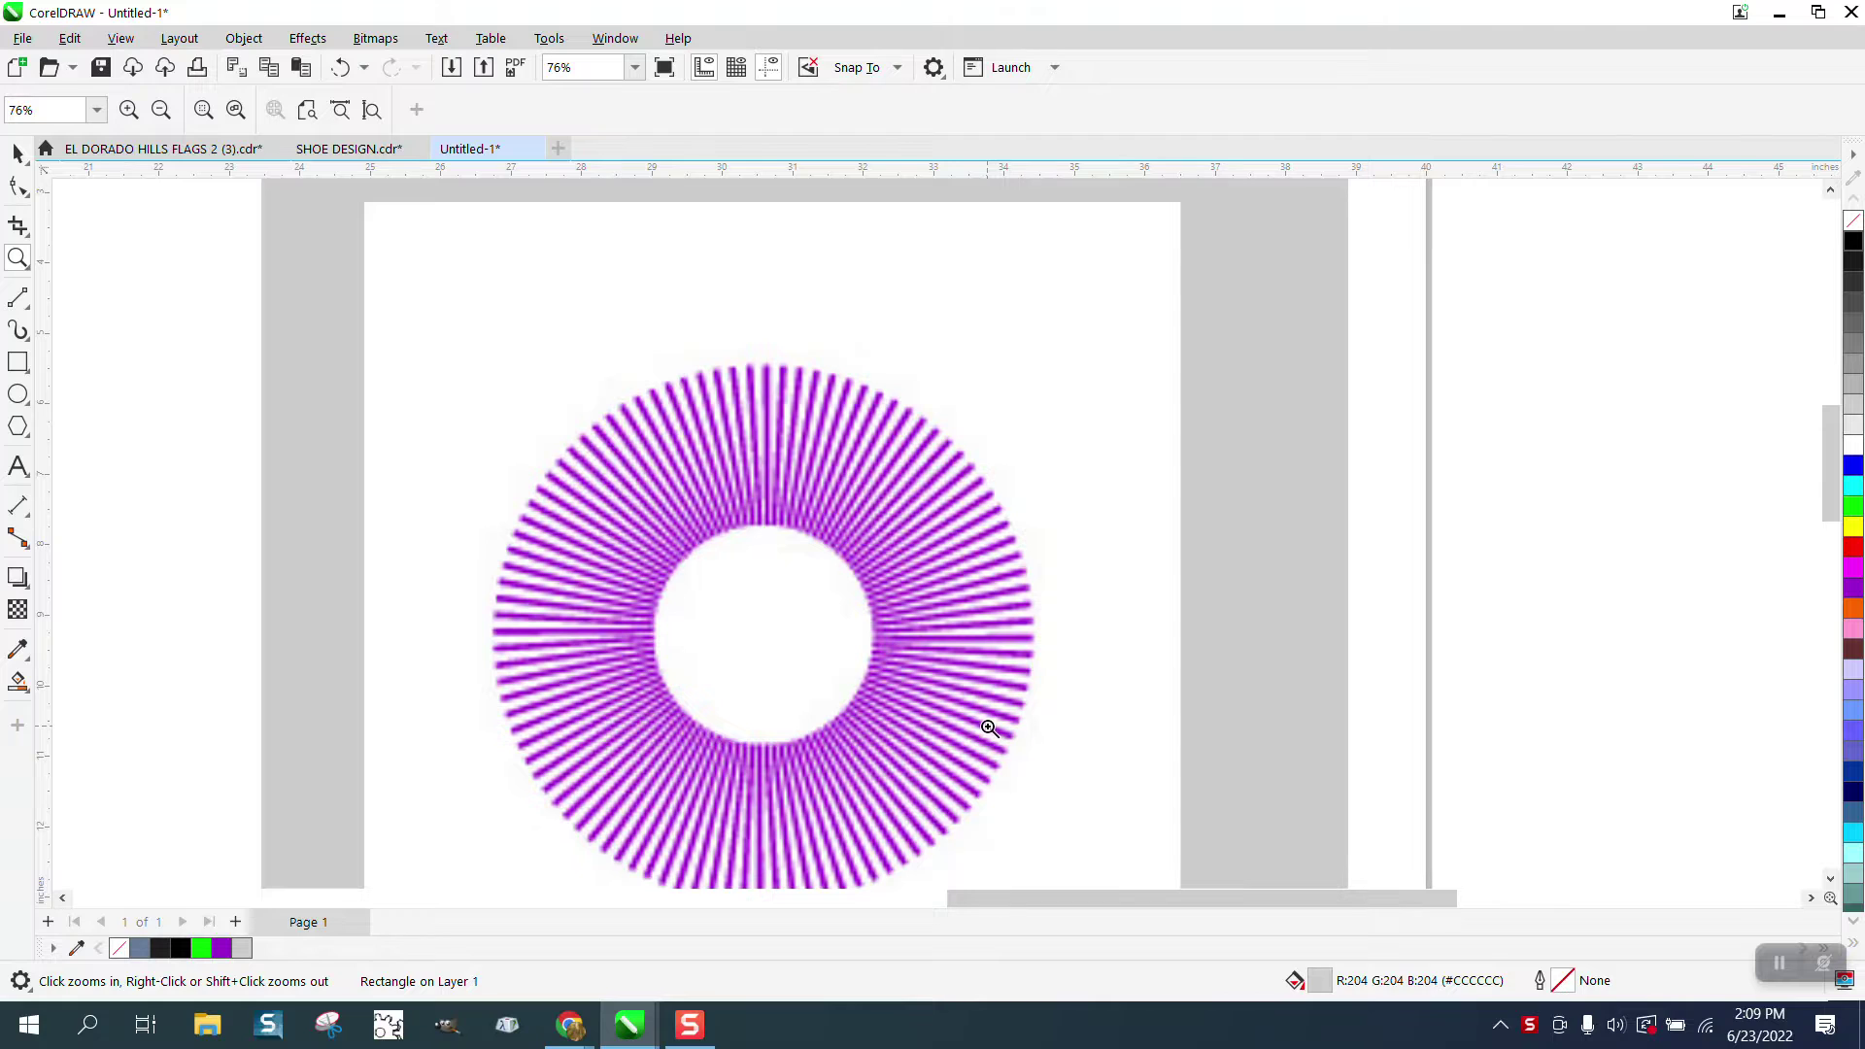
pyautogui.scroll(-1, 991, 728)
pyautogui.scroll(-2, 989, 728)
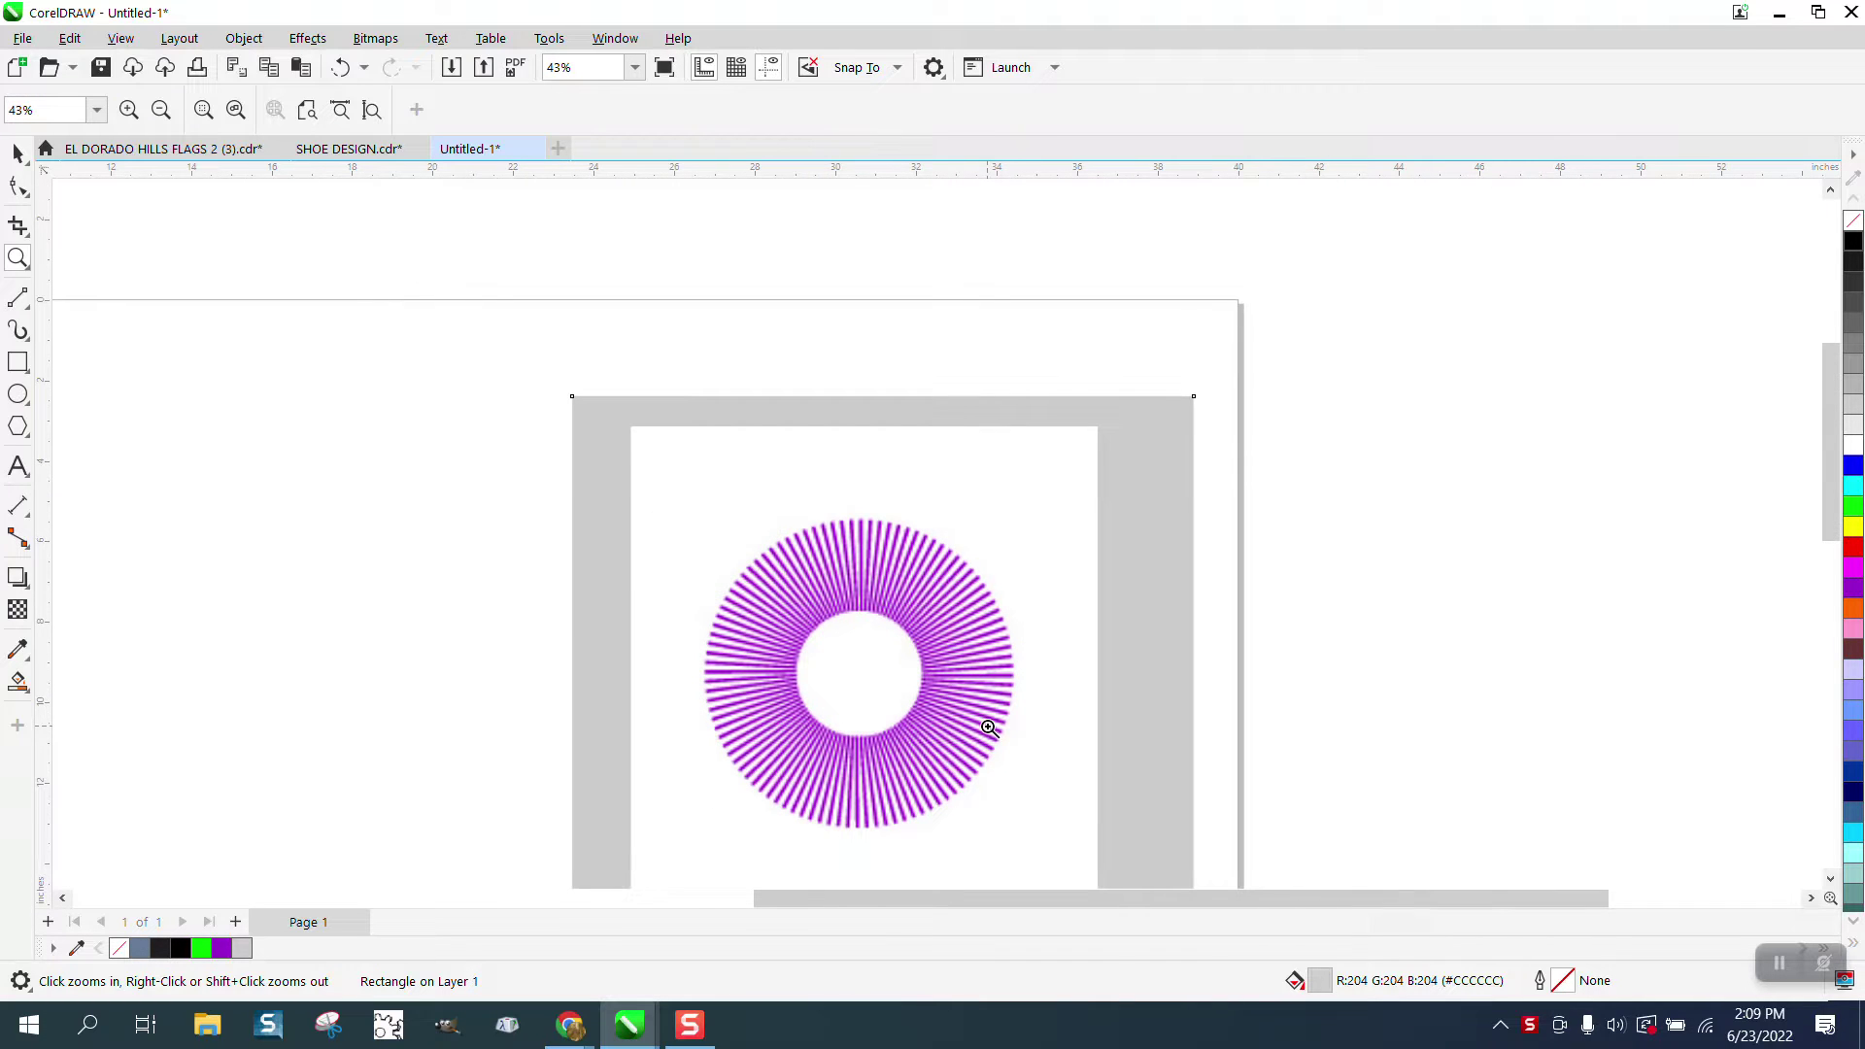
pyautogui.moveTo(820, 504); pyautogui.dragTo(955, 646)
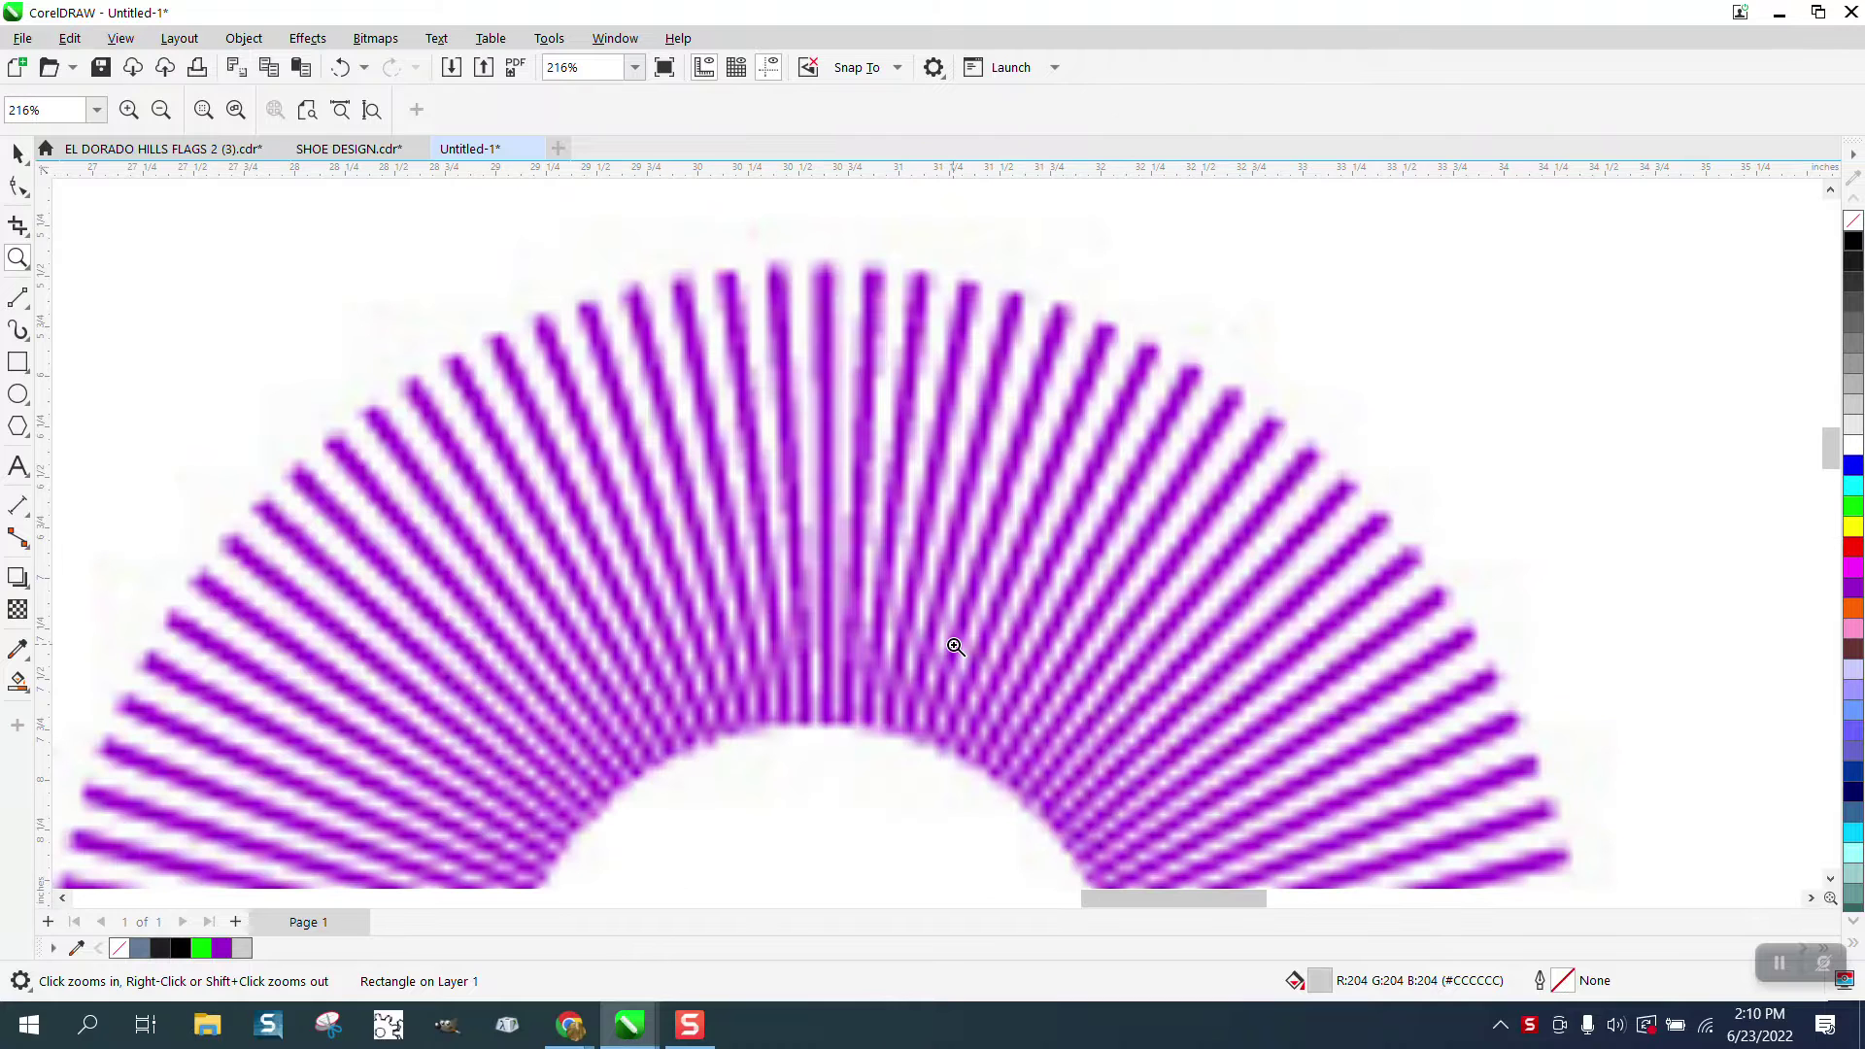
pyautogui.scroll(-4, 880, 686)
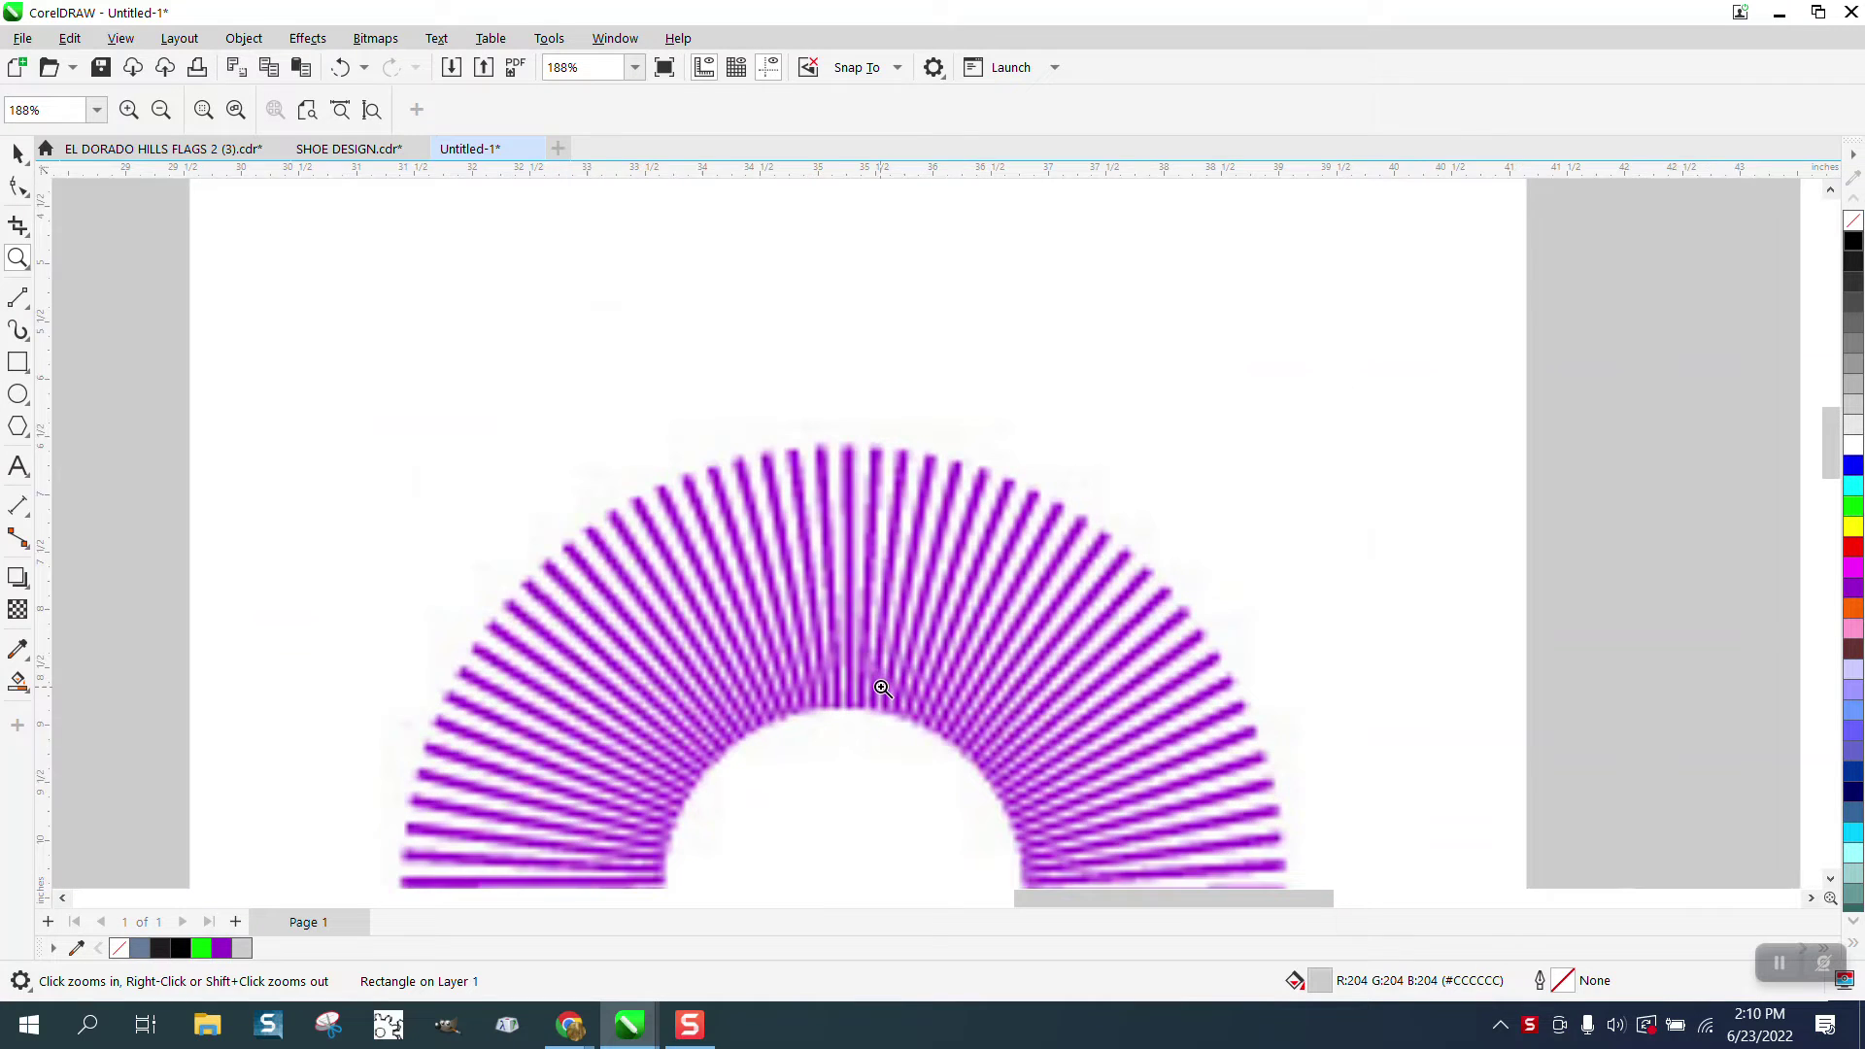
pyautogui.moveTo(853, 500); pyautogui.dragTo(916, 700)
pyautogui.scroll(-4, 916, 699)
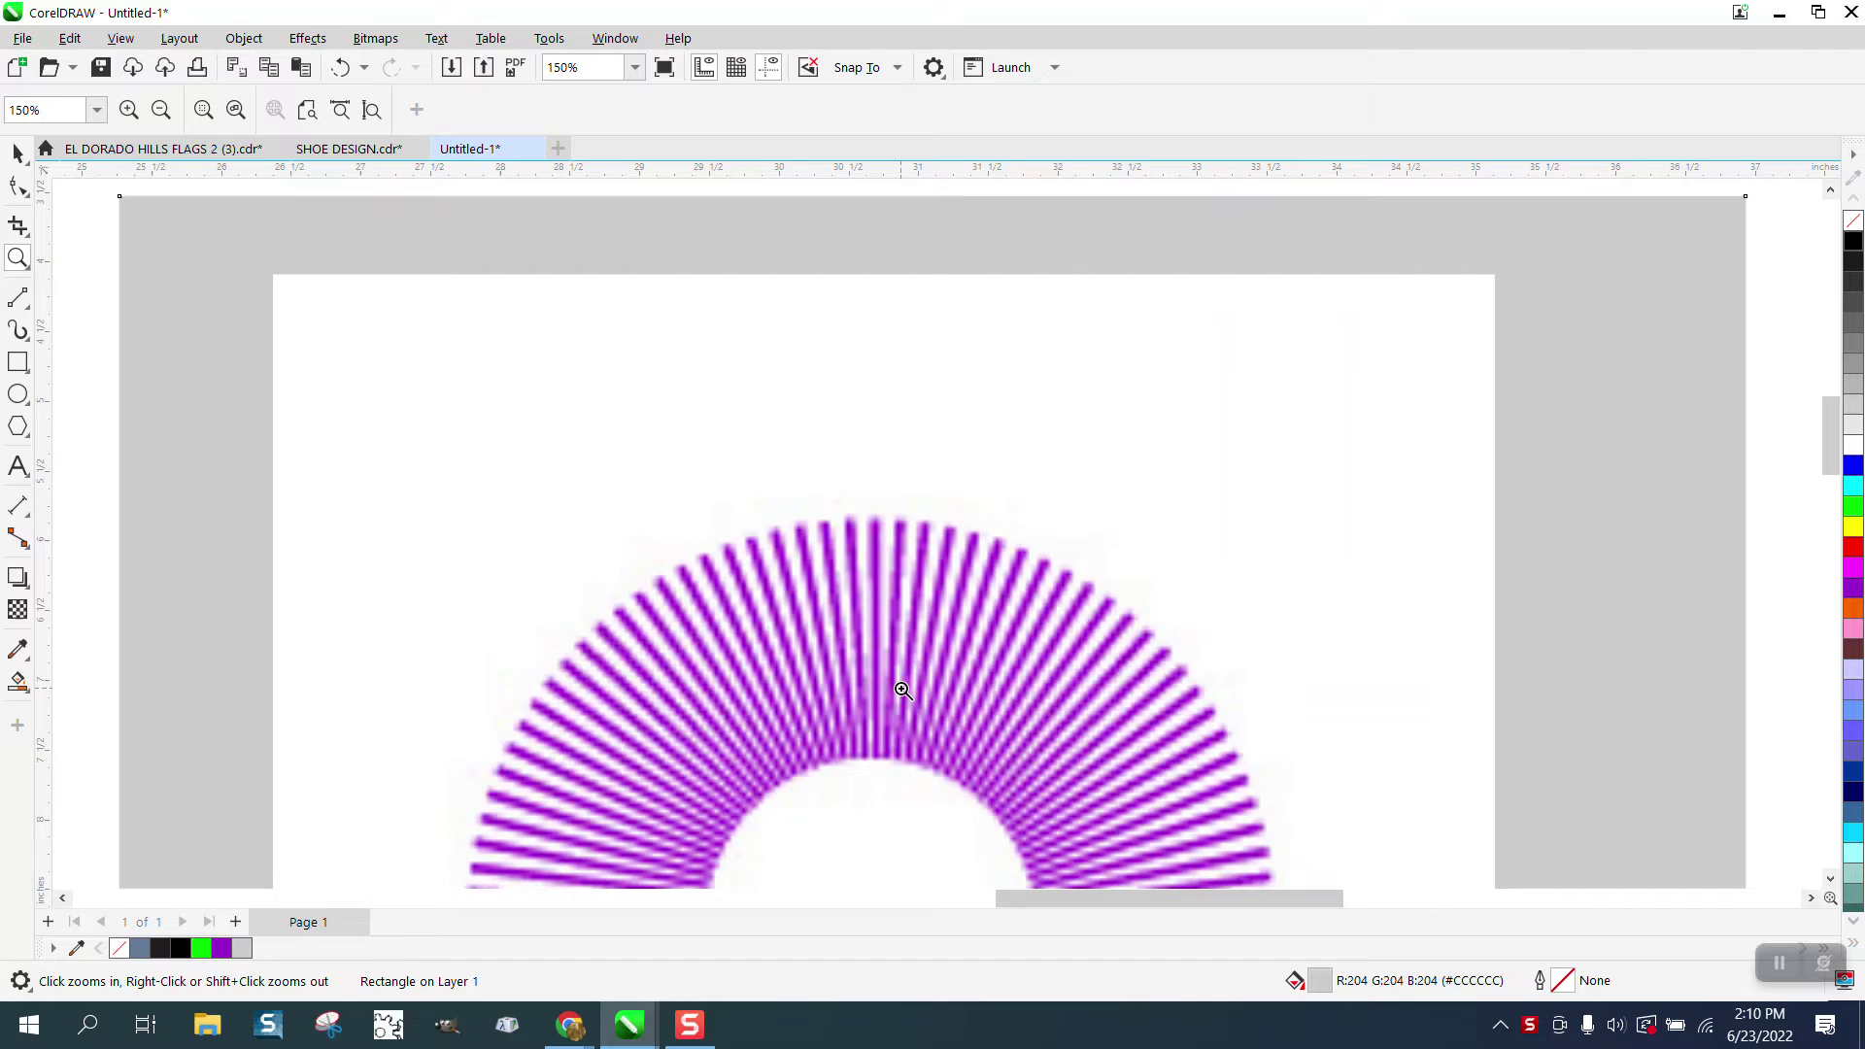
pyautogui.scroll(-7, 903, 689)
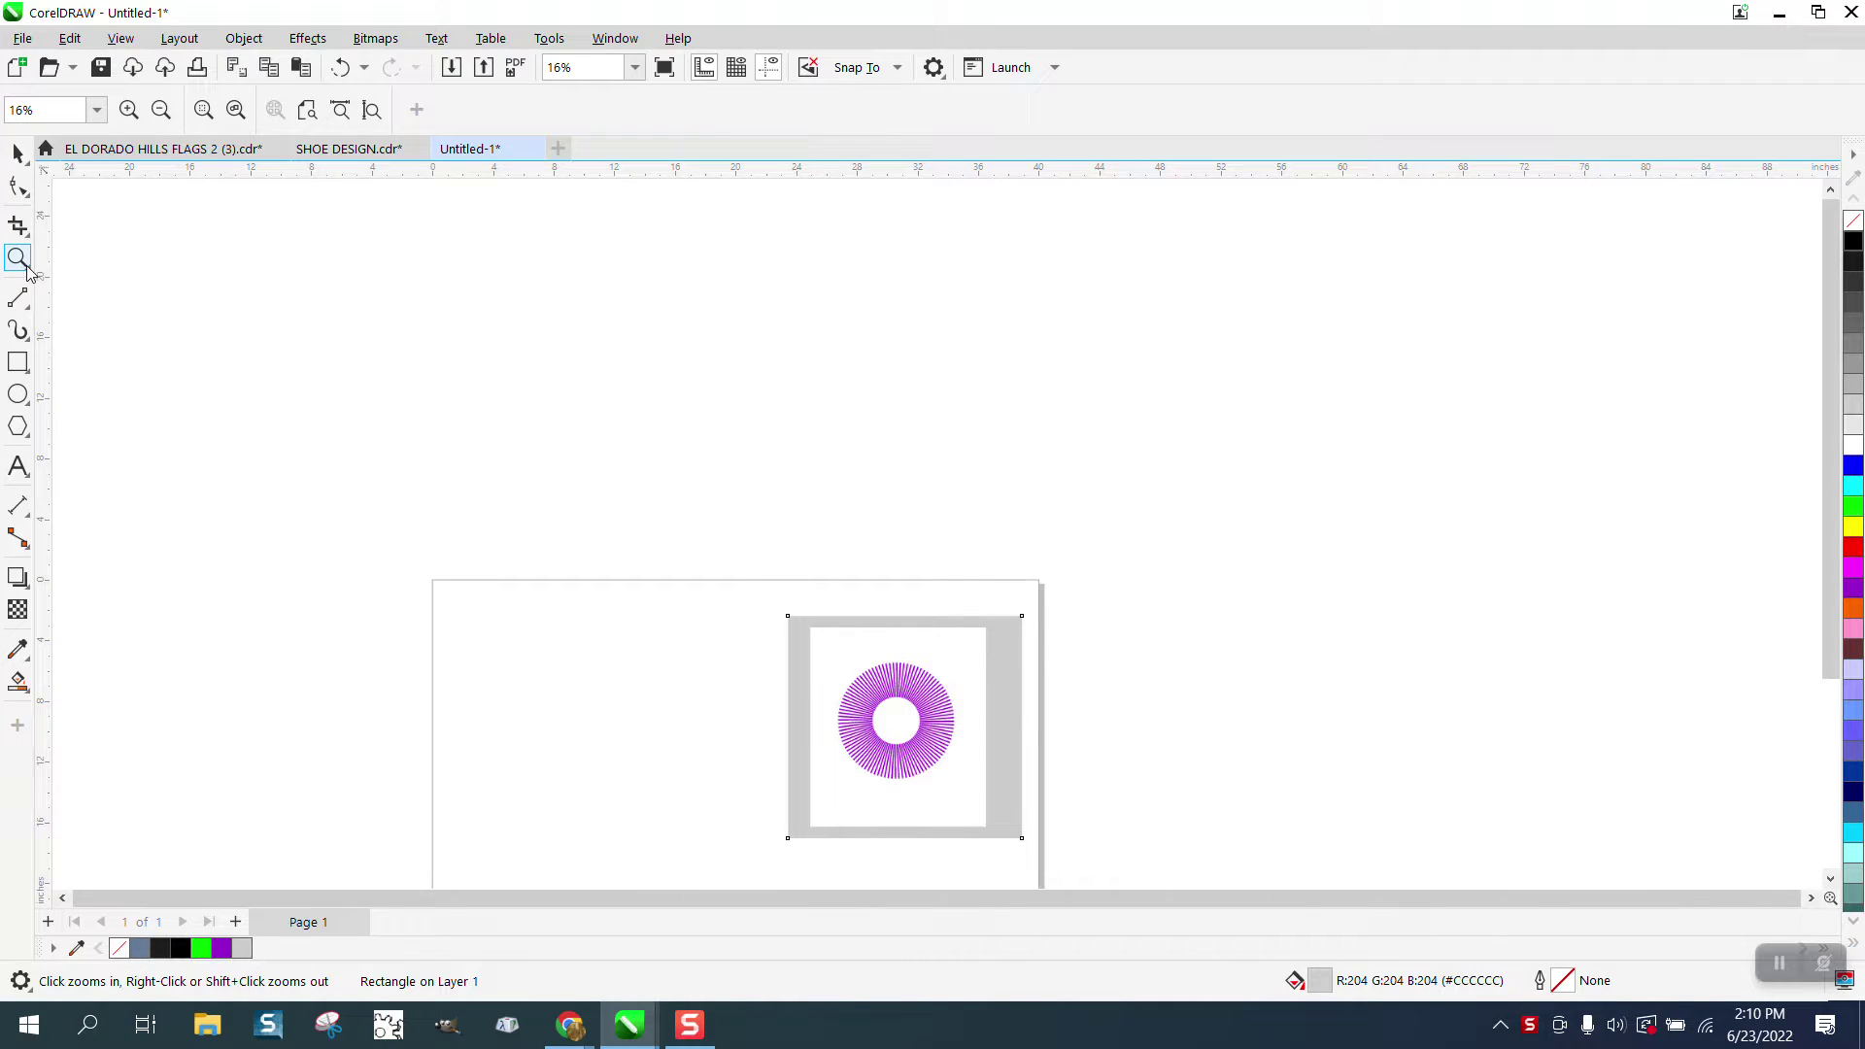
# Marquee-select the grey frame and purple ring and drag them off the page to the right
pyautogui.click(17, 153)
pyautogui.moveTo(717, 602); pyautogui.dragTo(1116, 854)
pyautogui.moveTo(901, 726); pyautogui.dragTo(1239, 585)
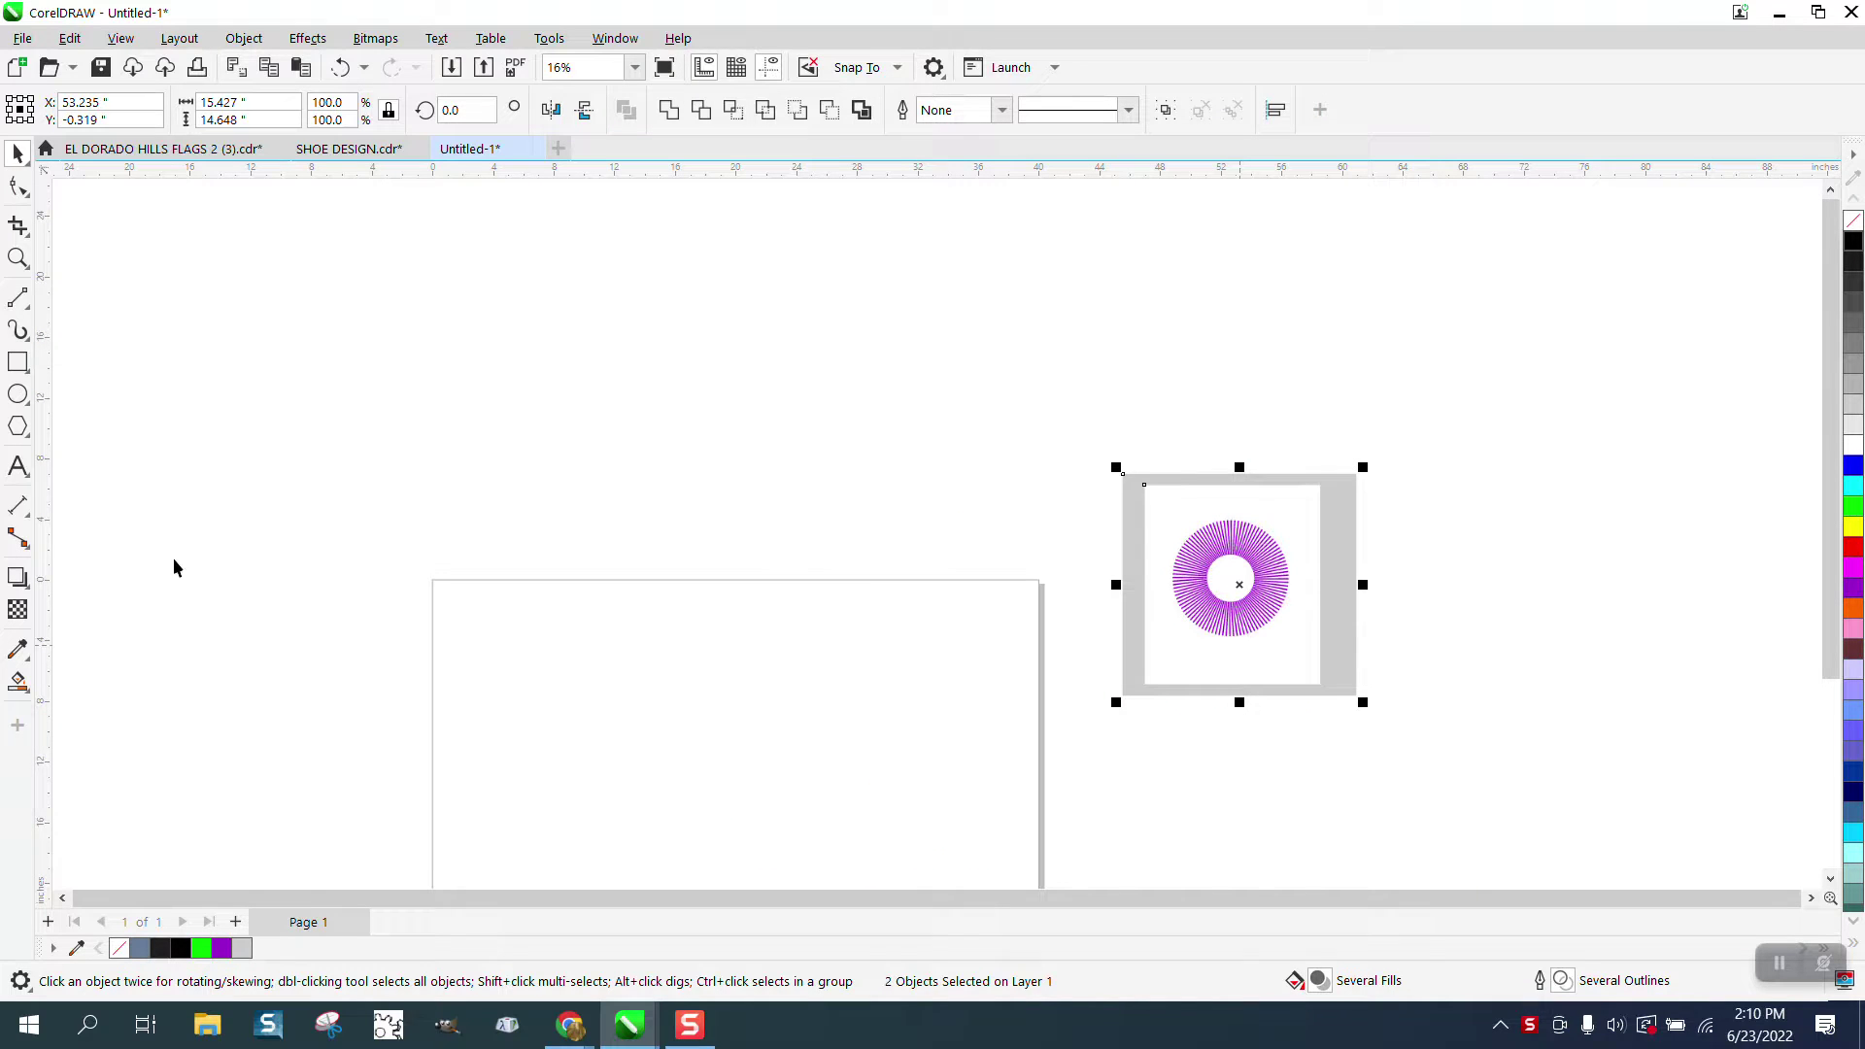
pyautogui.scroll(-1, 538, 680)
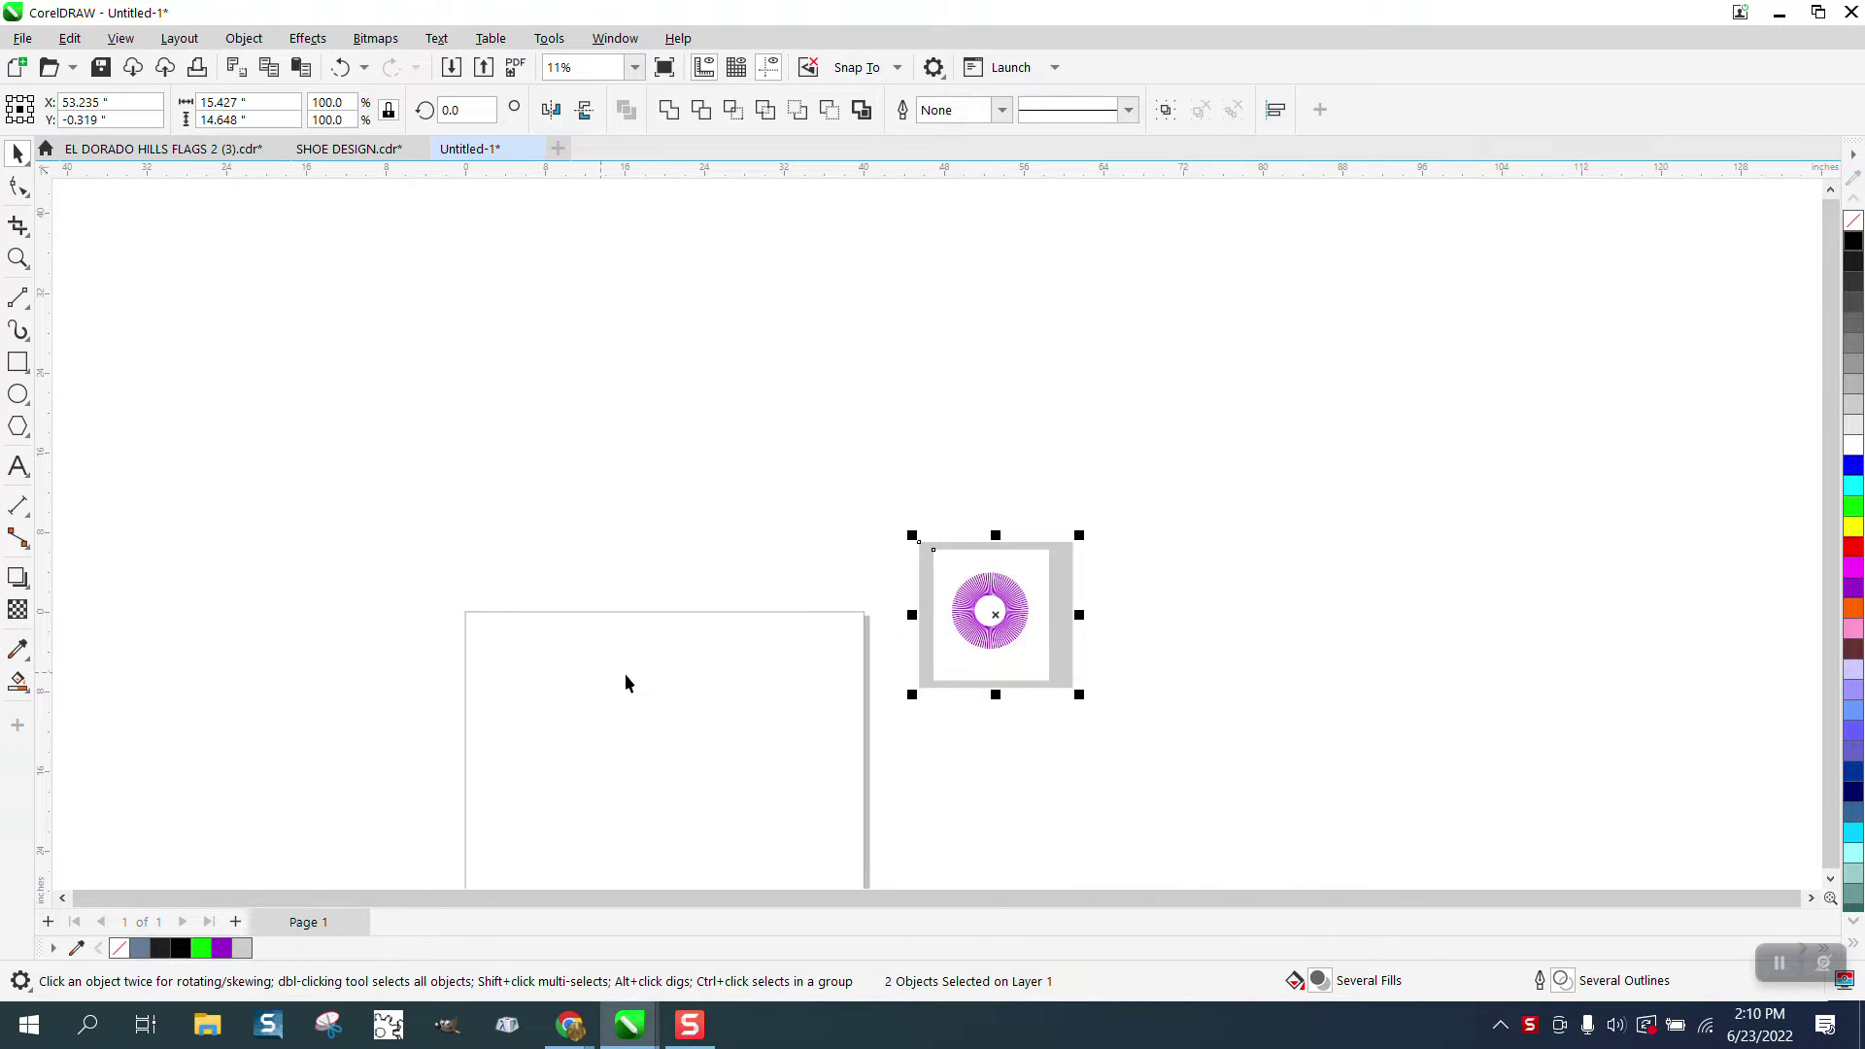
# Draw a 100-point polygon on the empty page and position it at X 20.0, Y -14.0
pyautogui.click(18, 257)
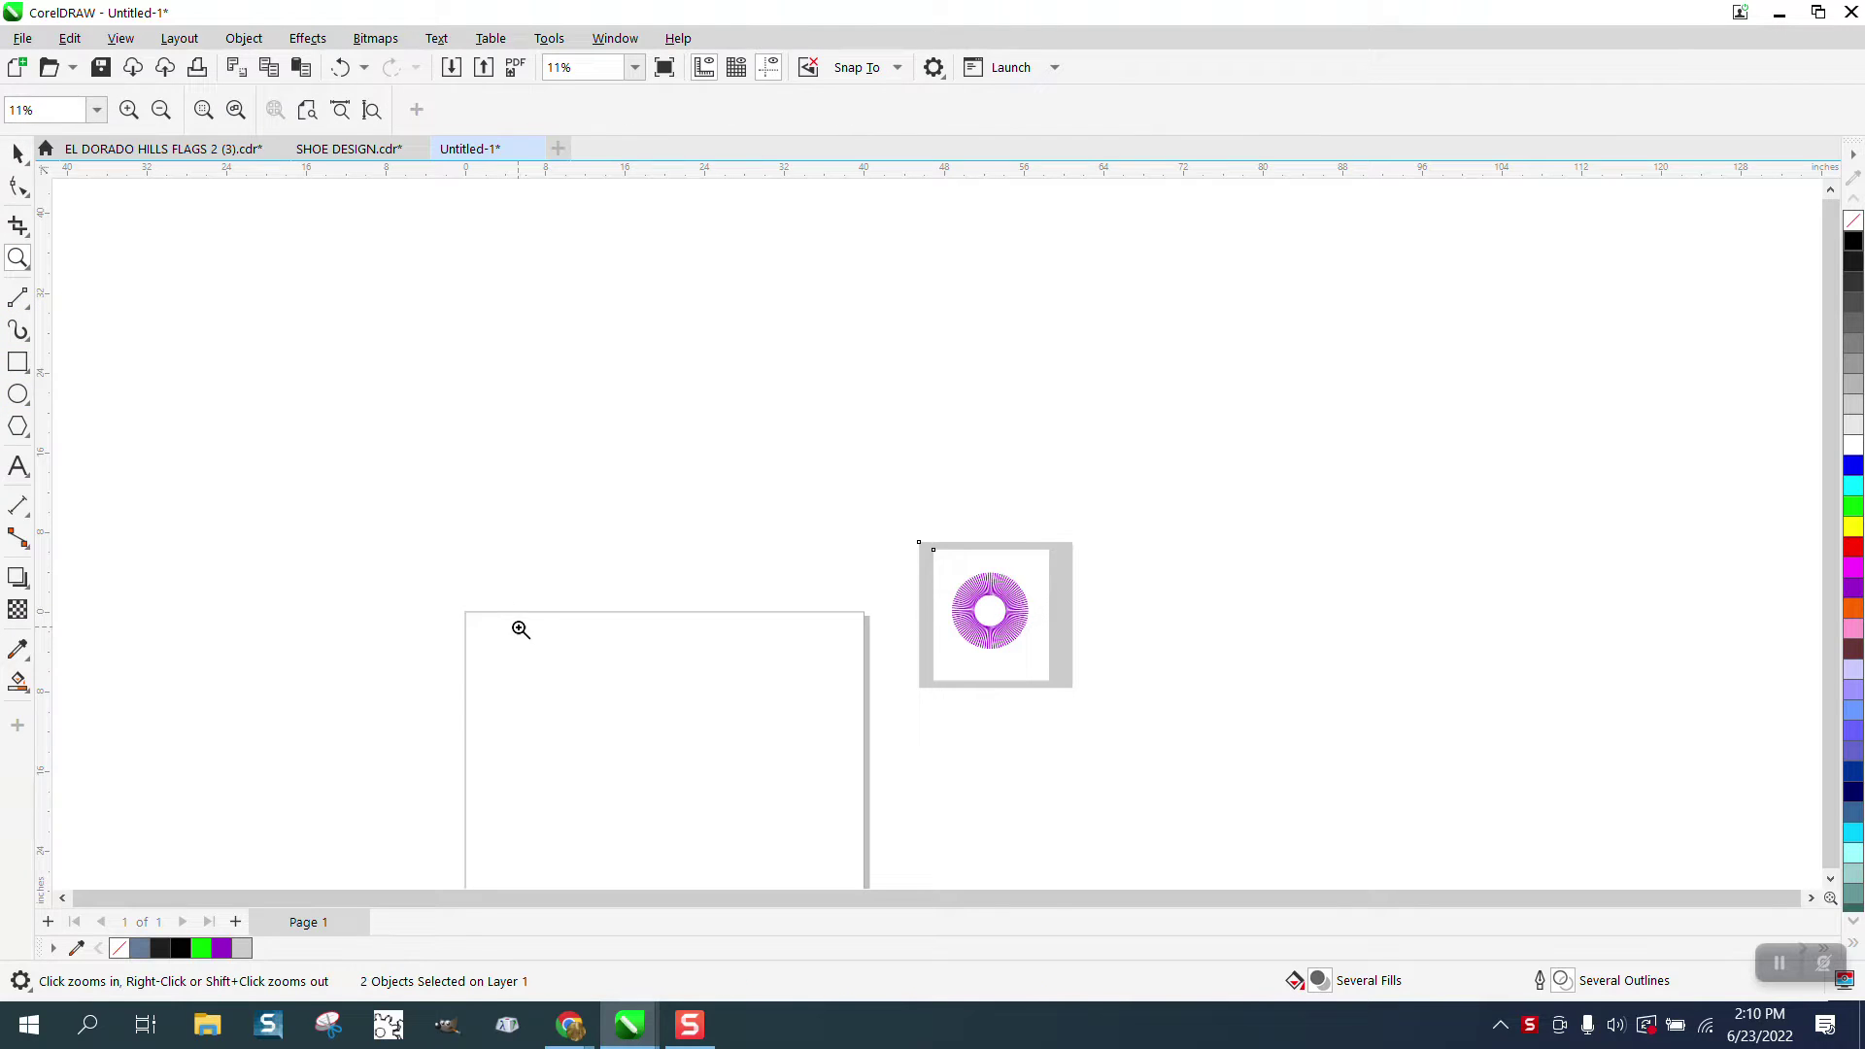
pyautogui.click(709, 768)
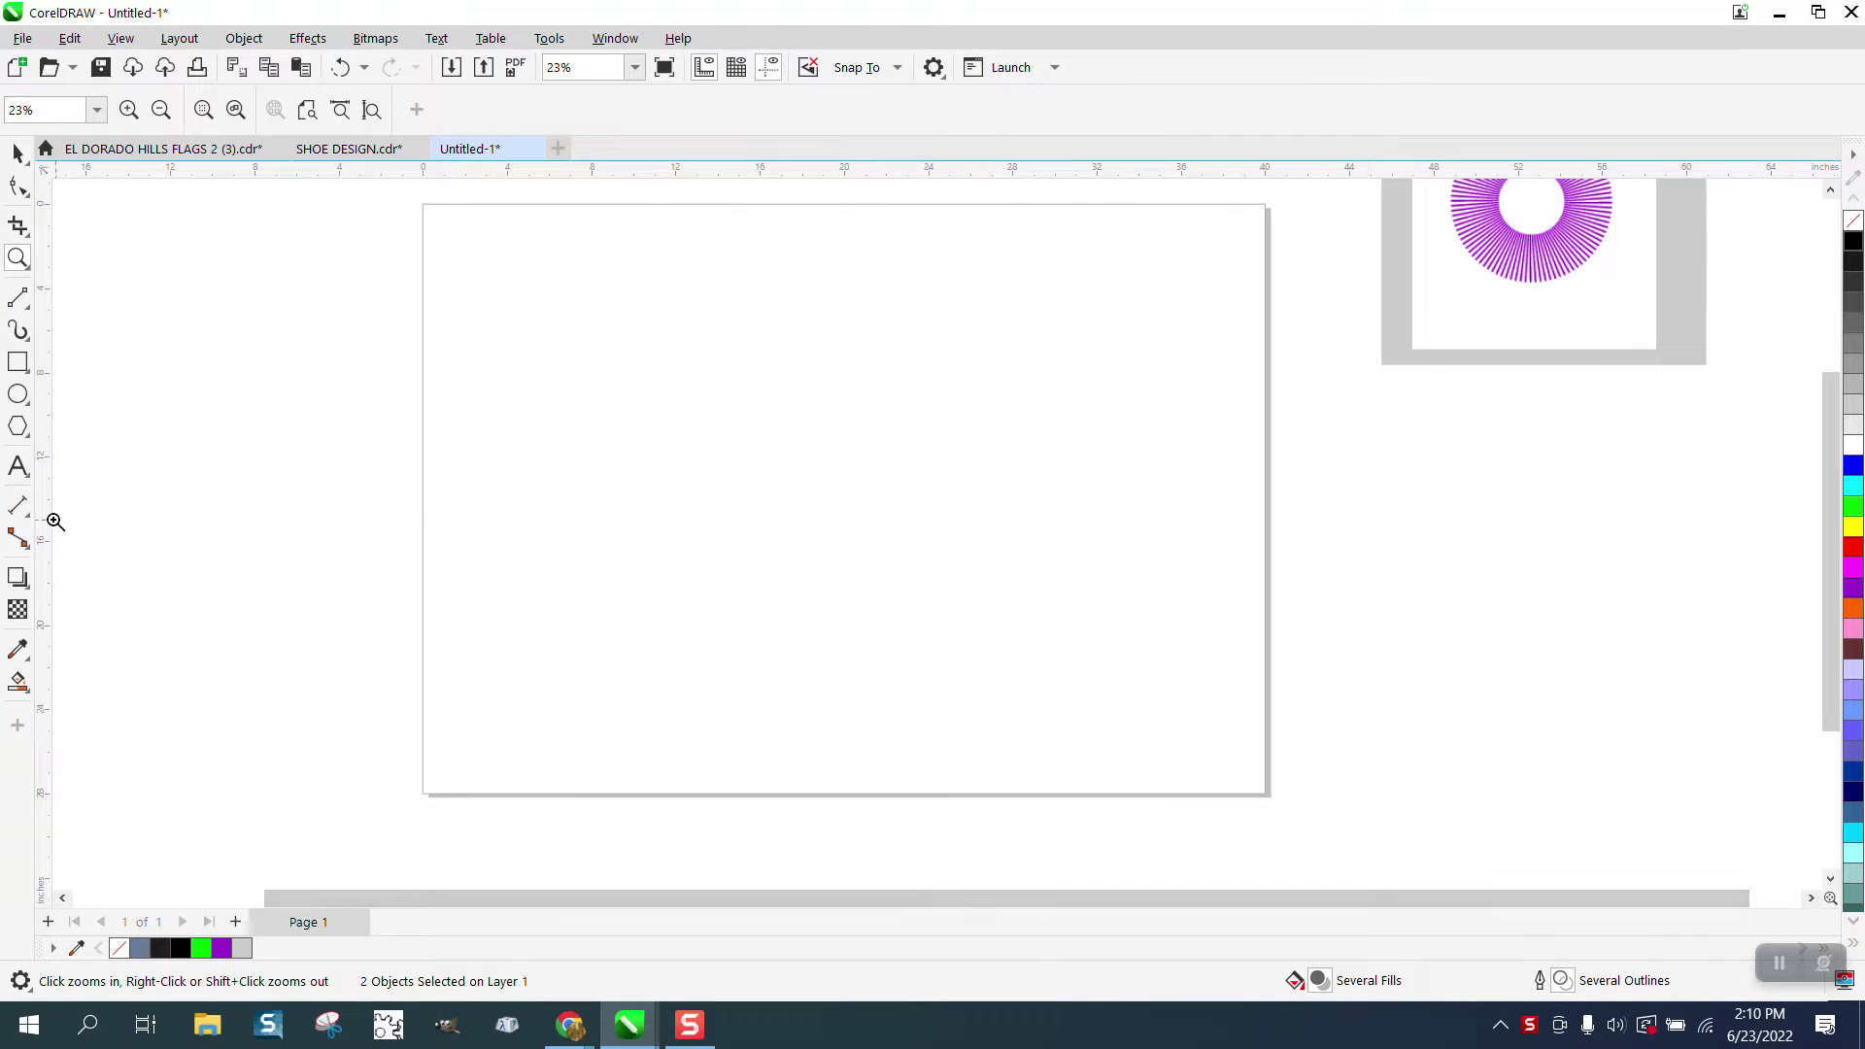
pyautogui.click(29, 442)
pyautogui.click(71, 428)
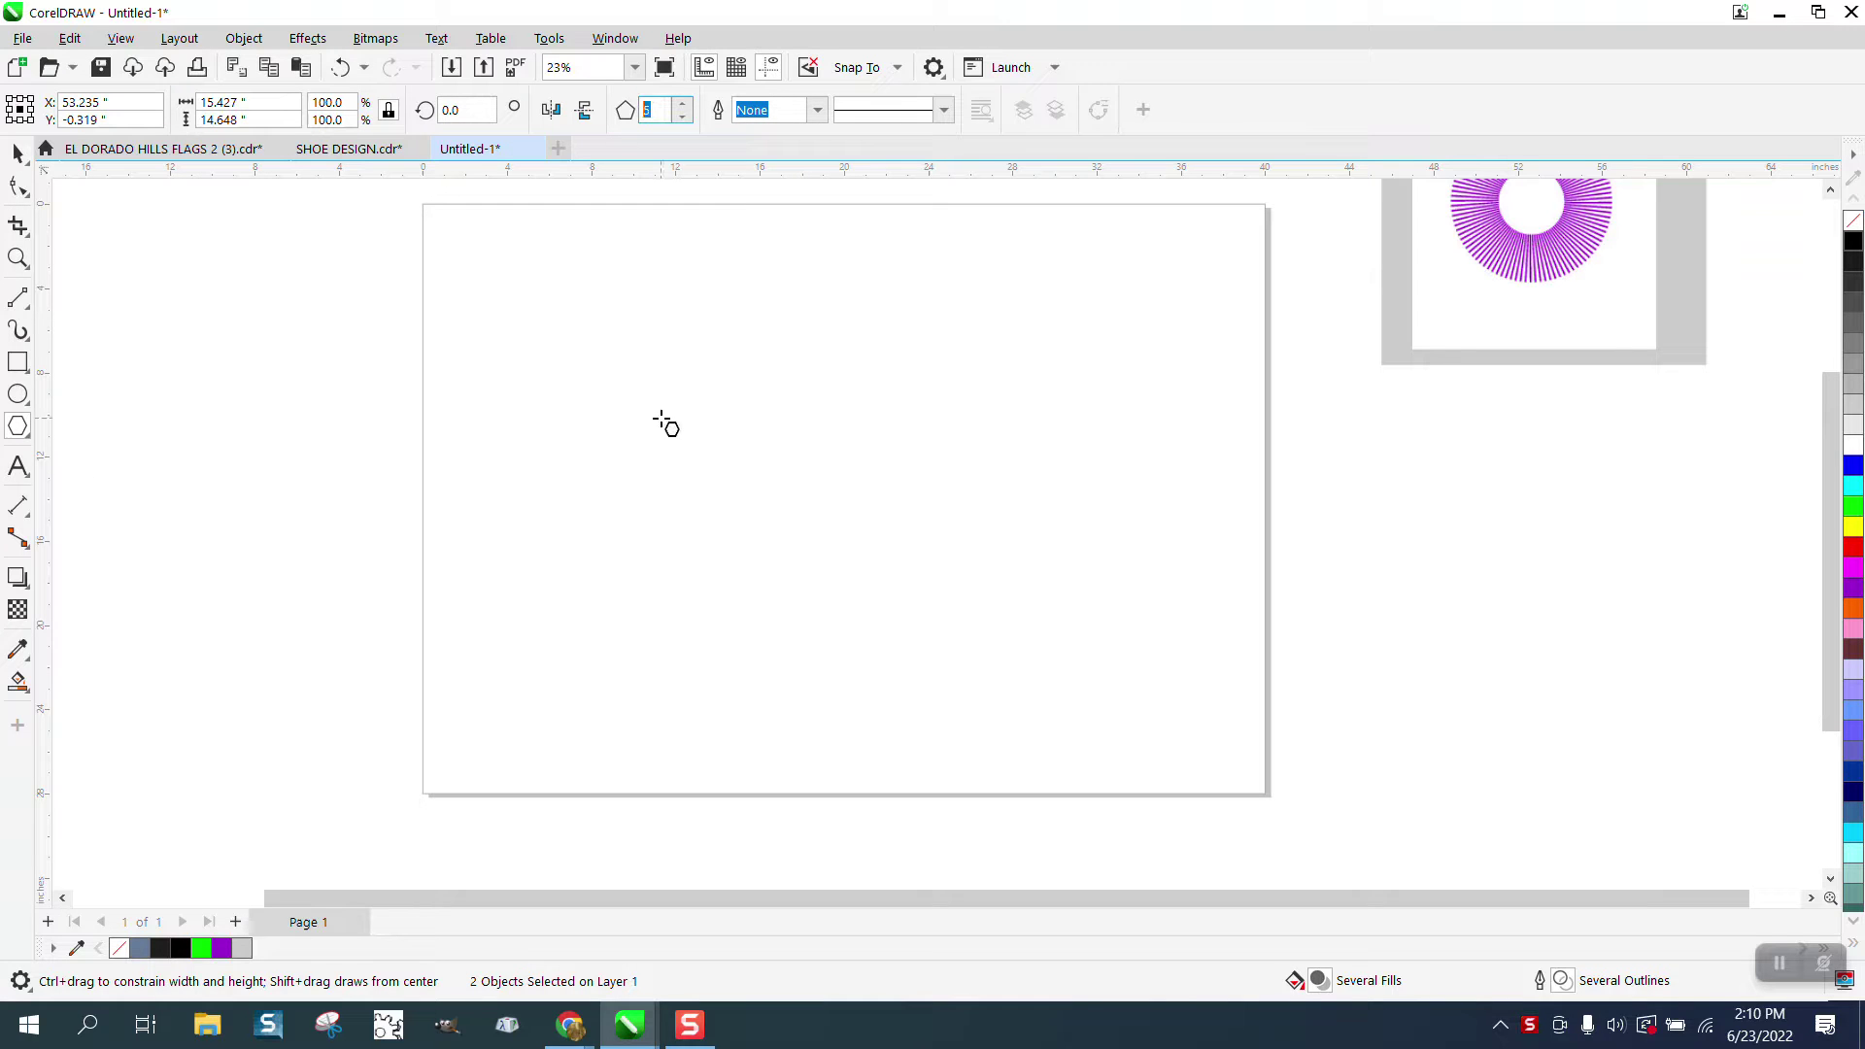
pyautogui.write('100')
pyautogui.moveTo(969, 292); pyautogui.dragTo(620, 711)
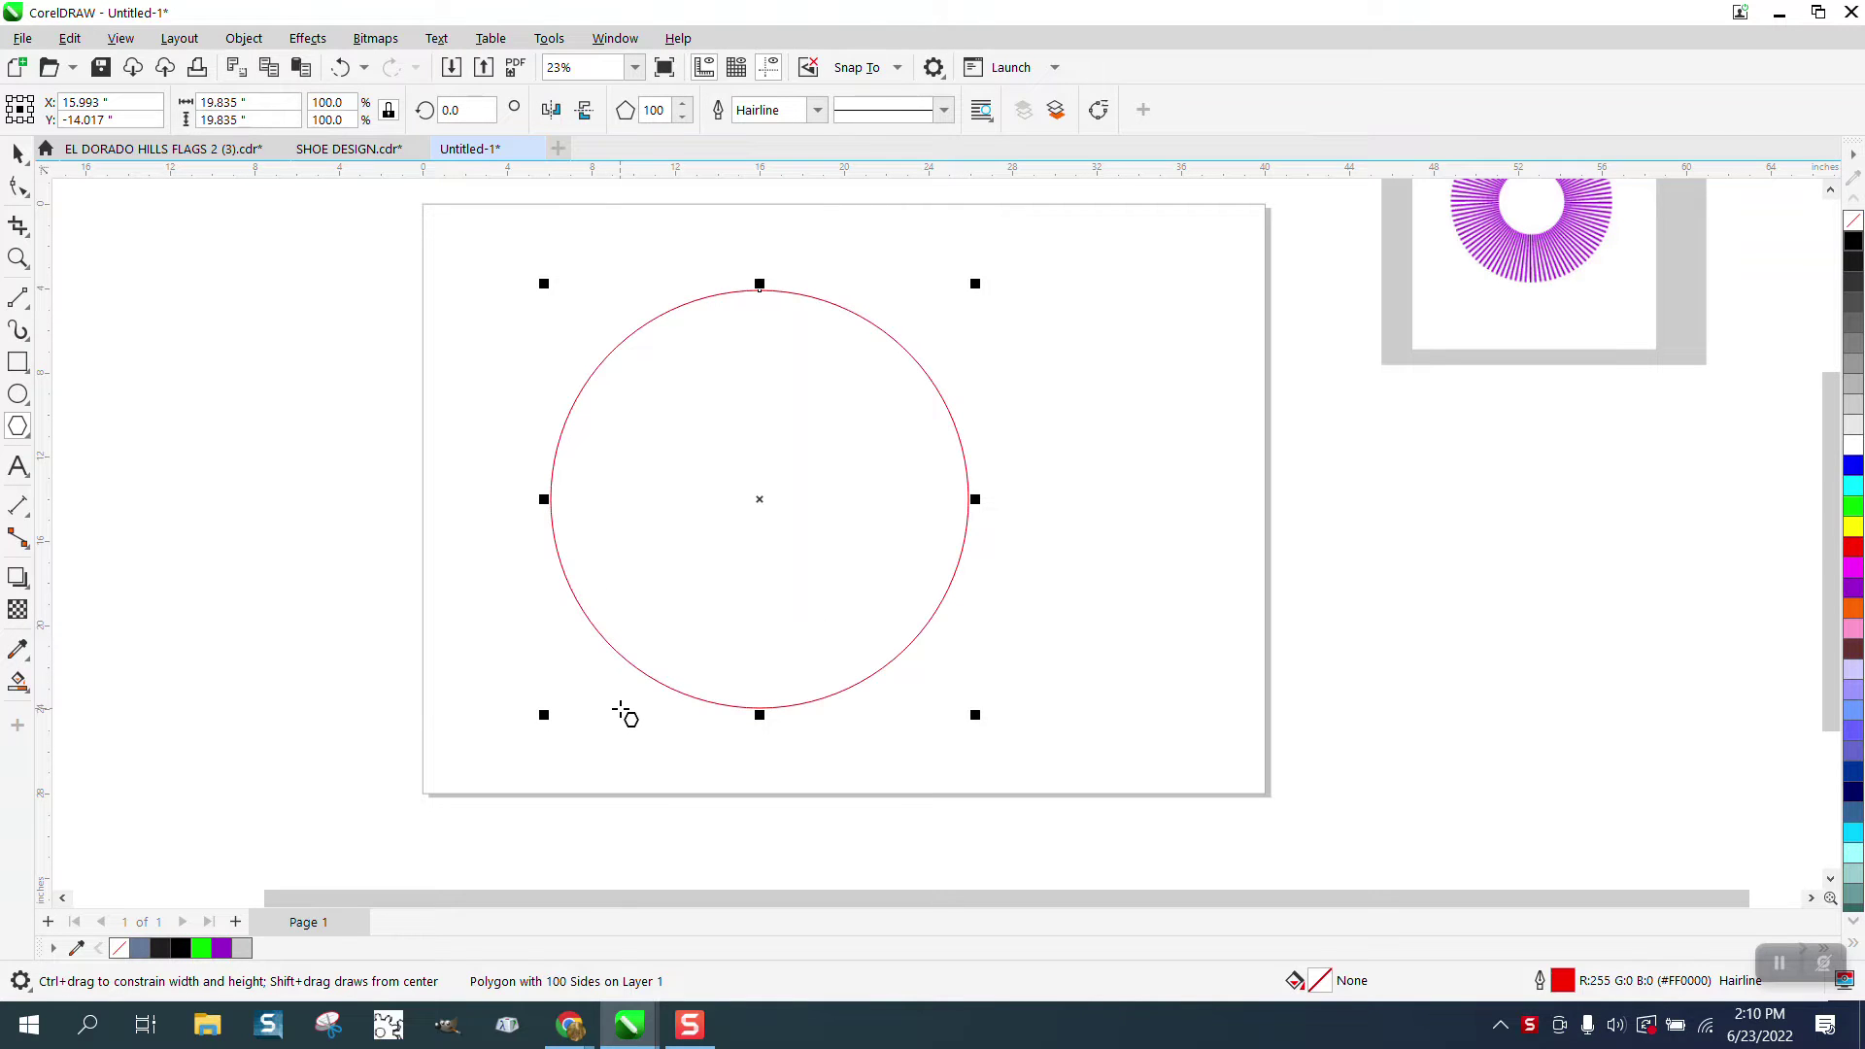
pyautogui.write('20')
pyautogui.press('Return')
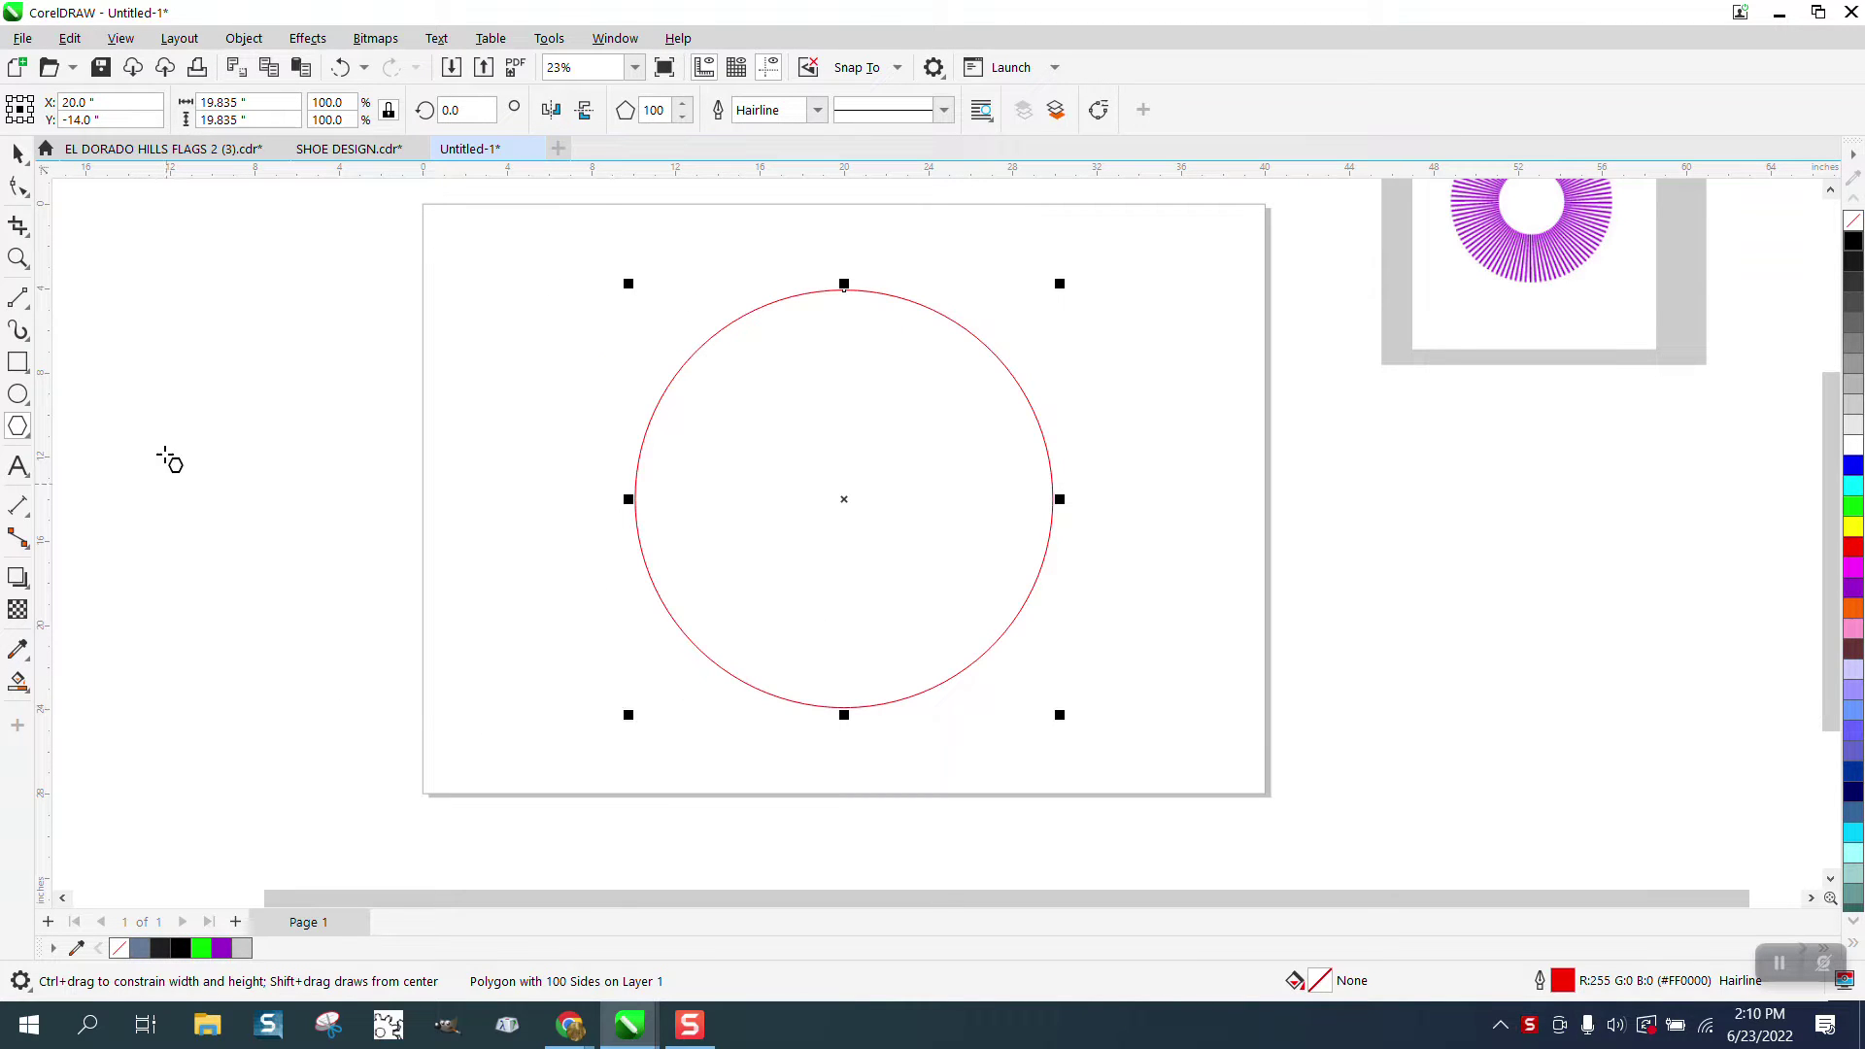
# Drag the polygon's inner nodes toward the centre to form radial spokes
pyautogui.click(19, 187)
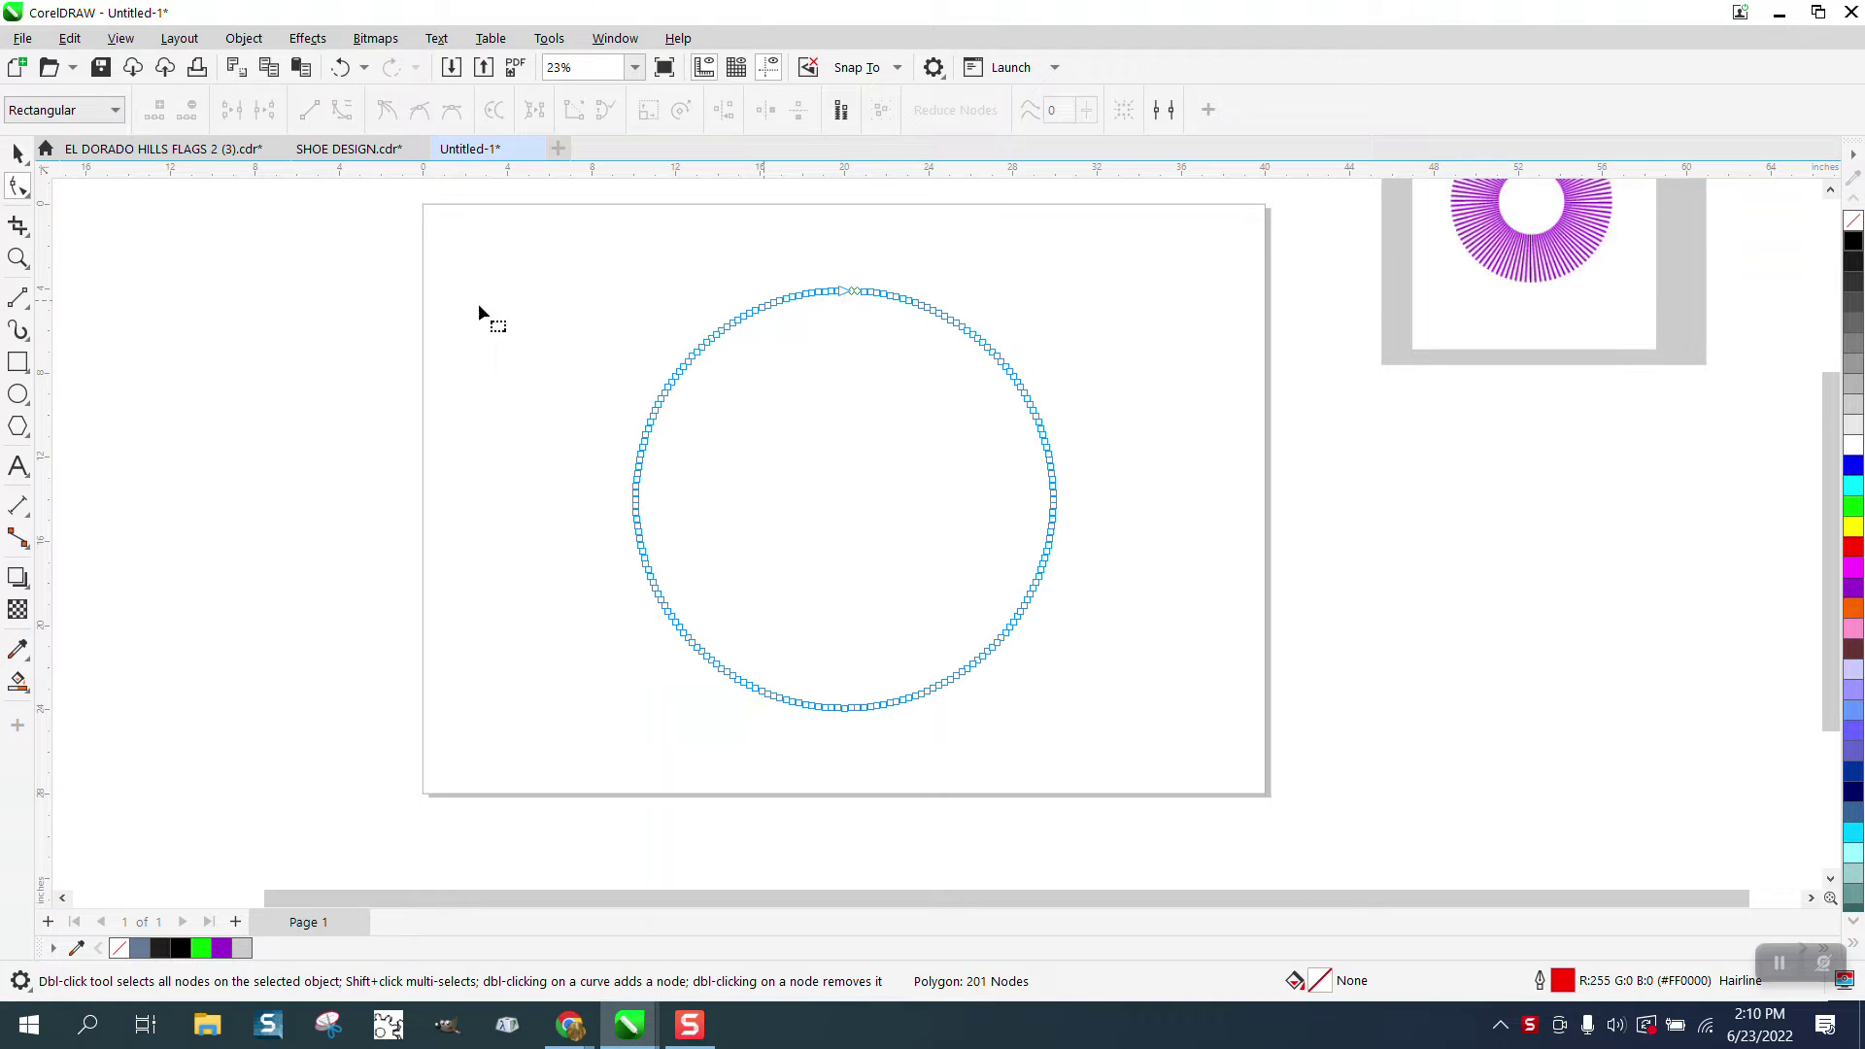
pyautogui.click(18, 257)
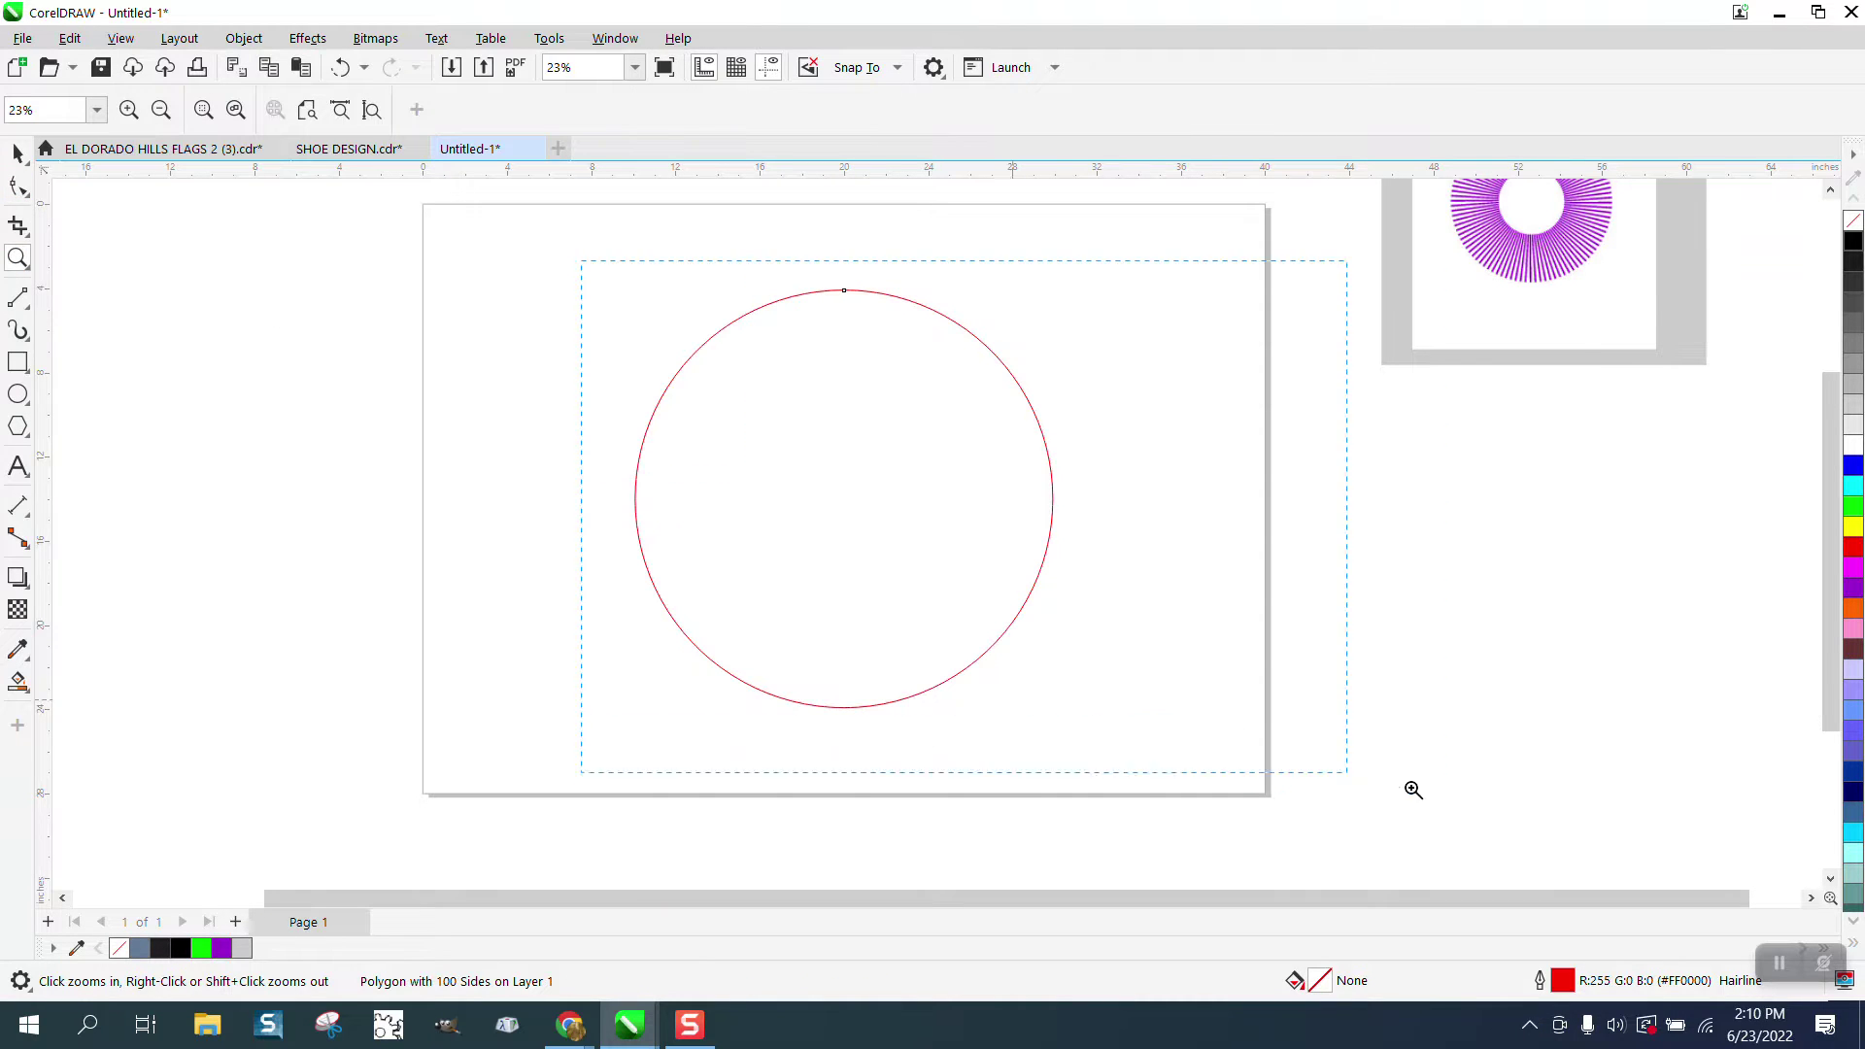
pyautogui.scroll(1, 1233, 501)
pyautogui.click(19, 187)
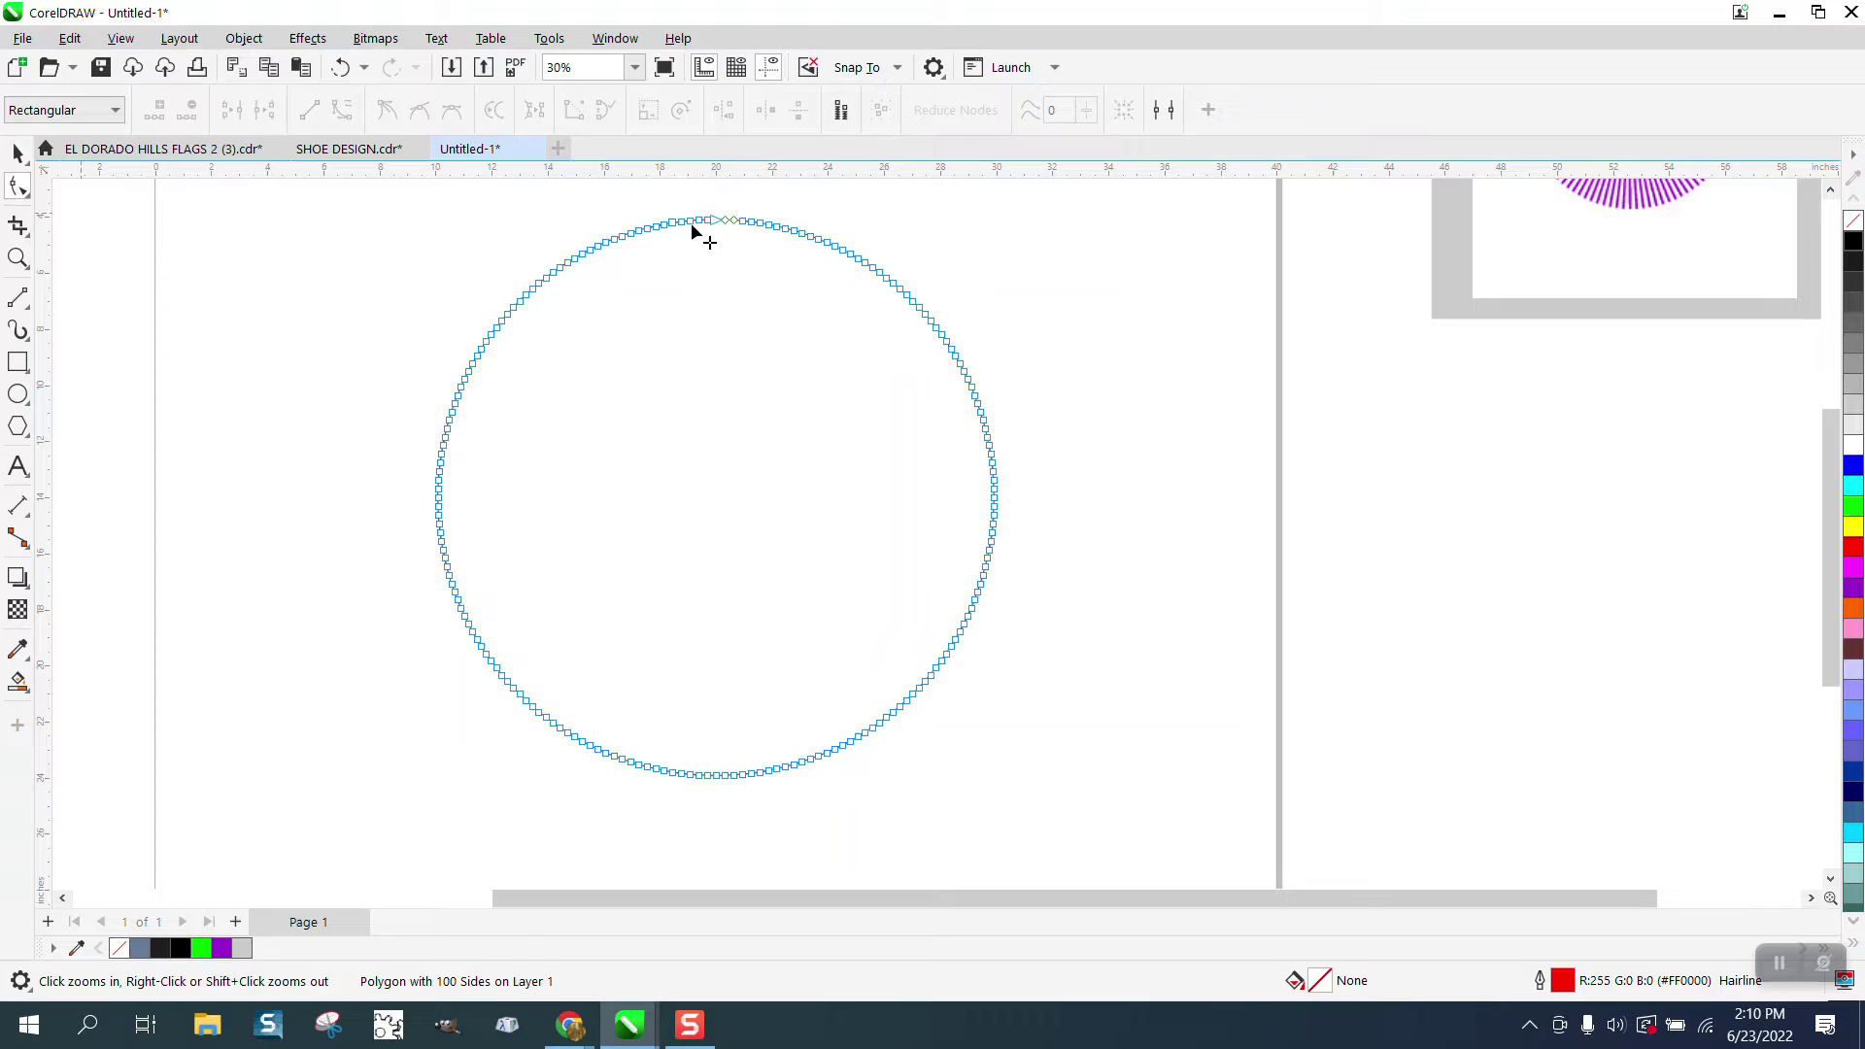
pyautogui.moveTo(716, 238); pyautogui.dragTo(723, 381)
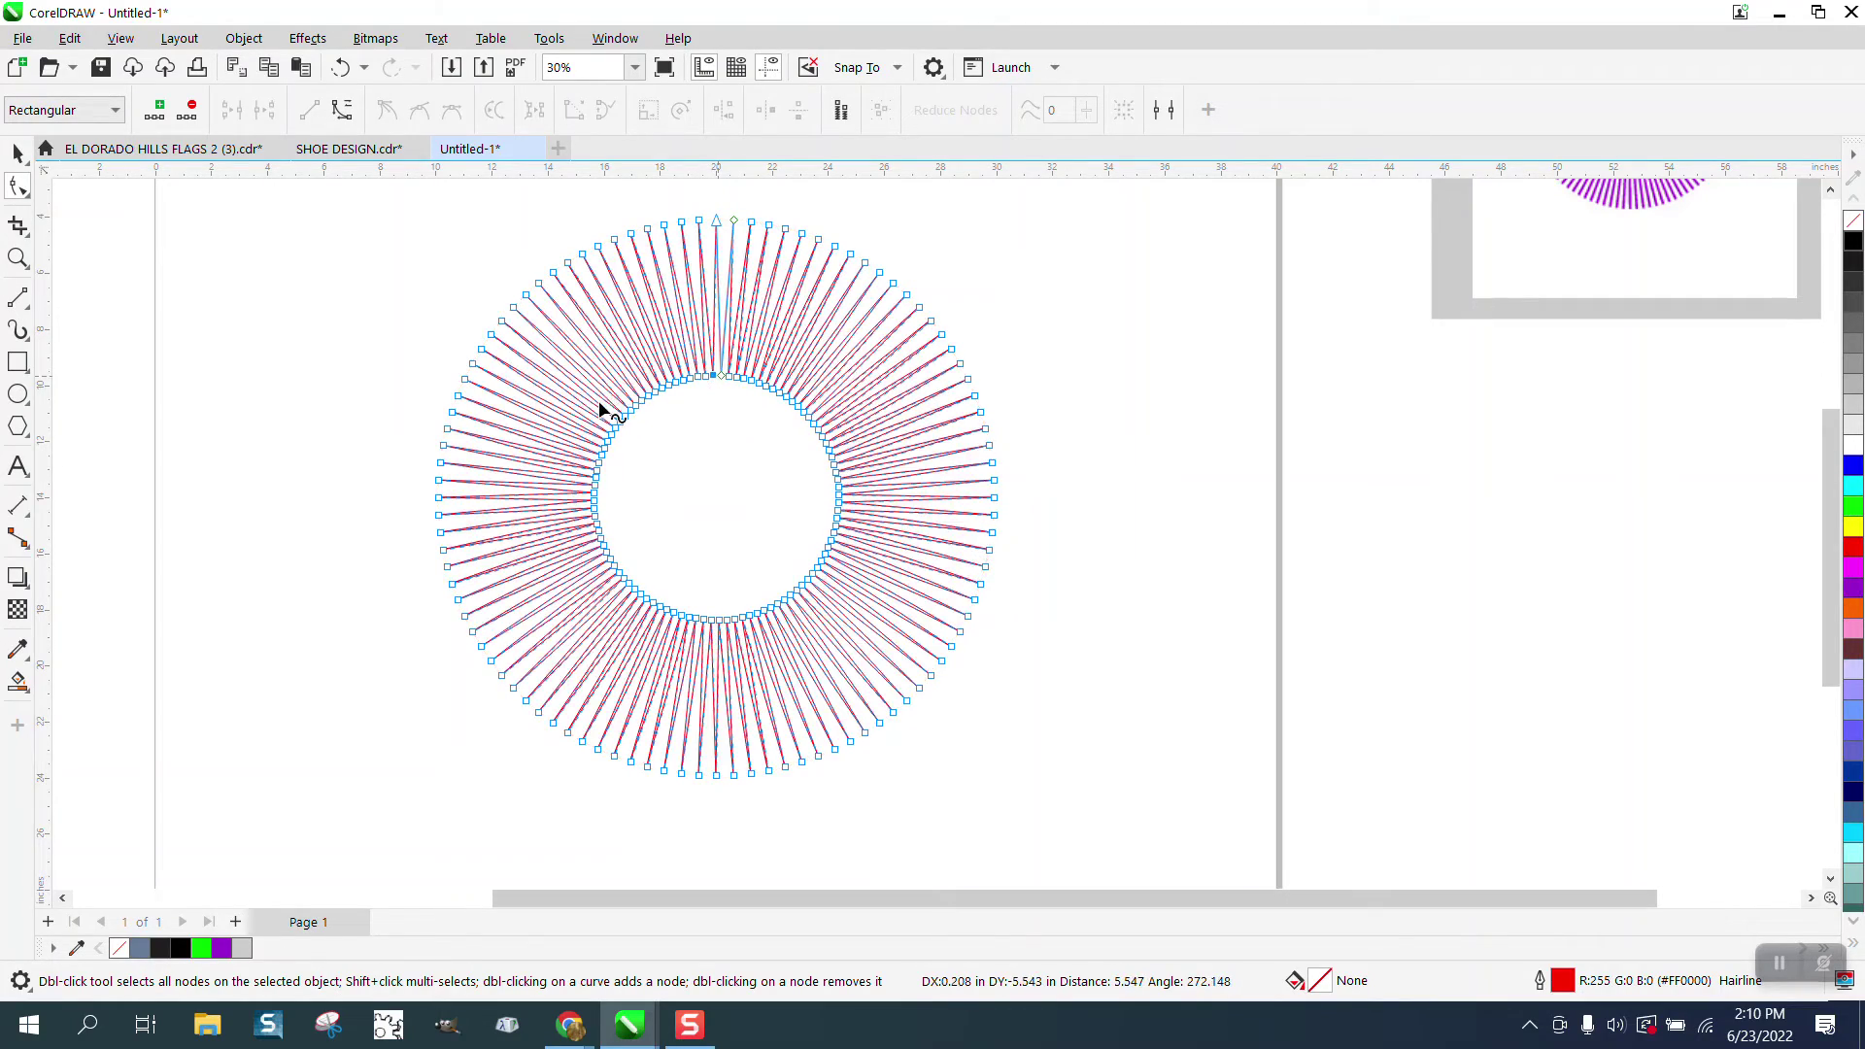
# Drag a segment at the spokes' outer tips to widen them
pyautogui.click(17, 260)
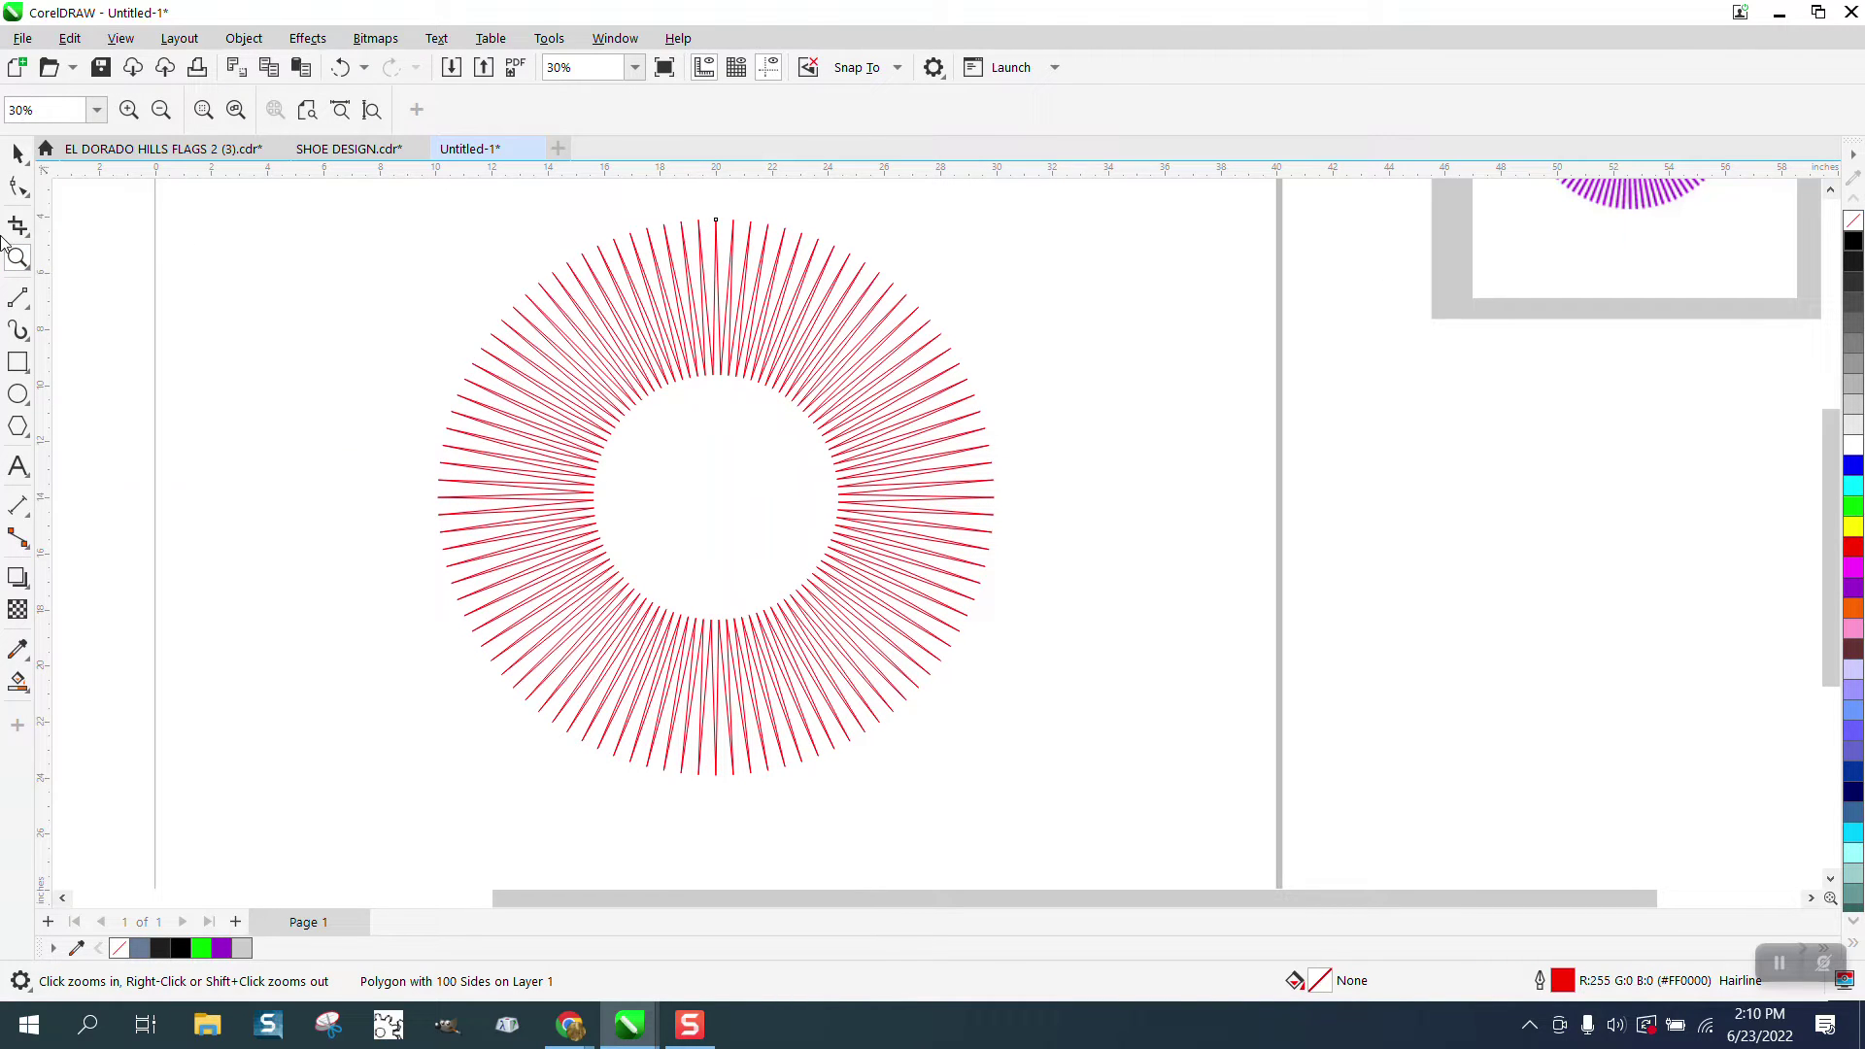
pyautogui.moveTo(635, 207); pyautogui.dragTo(879, 313)
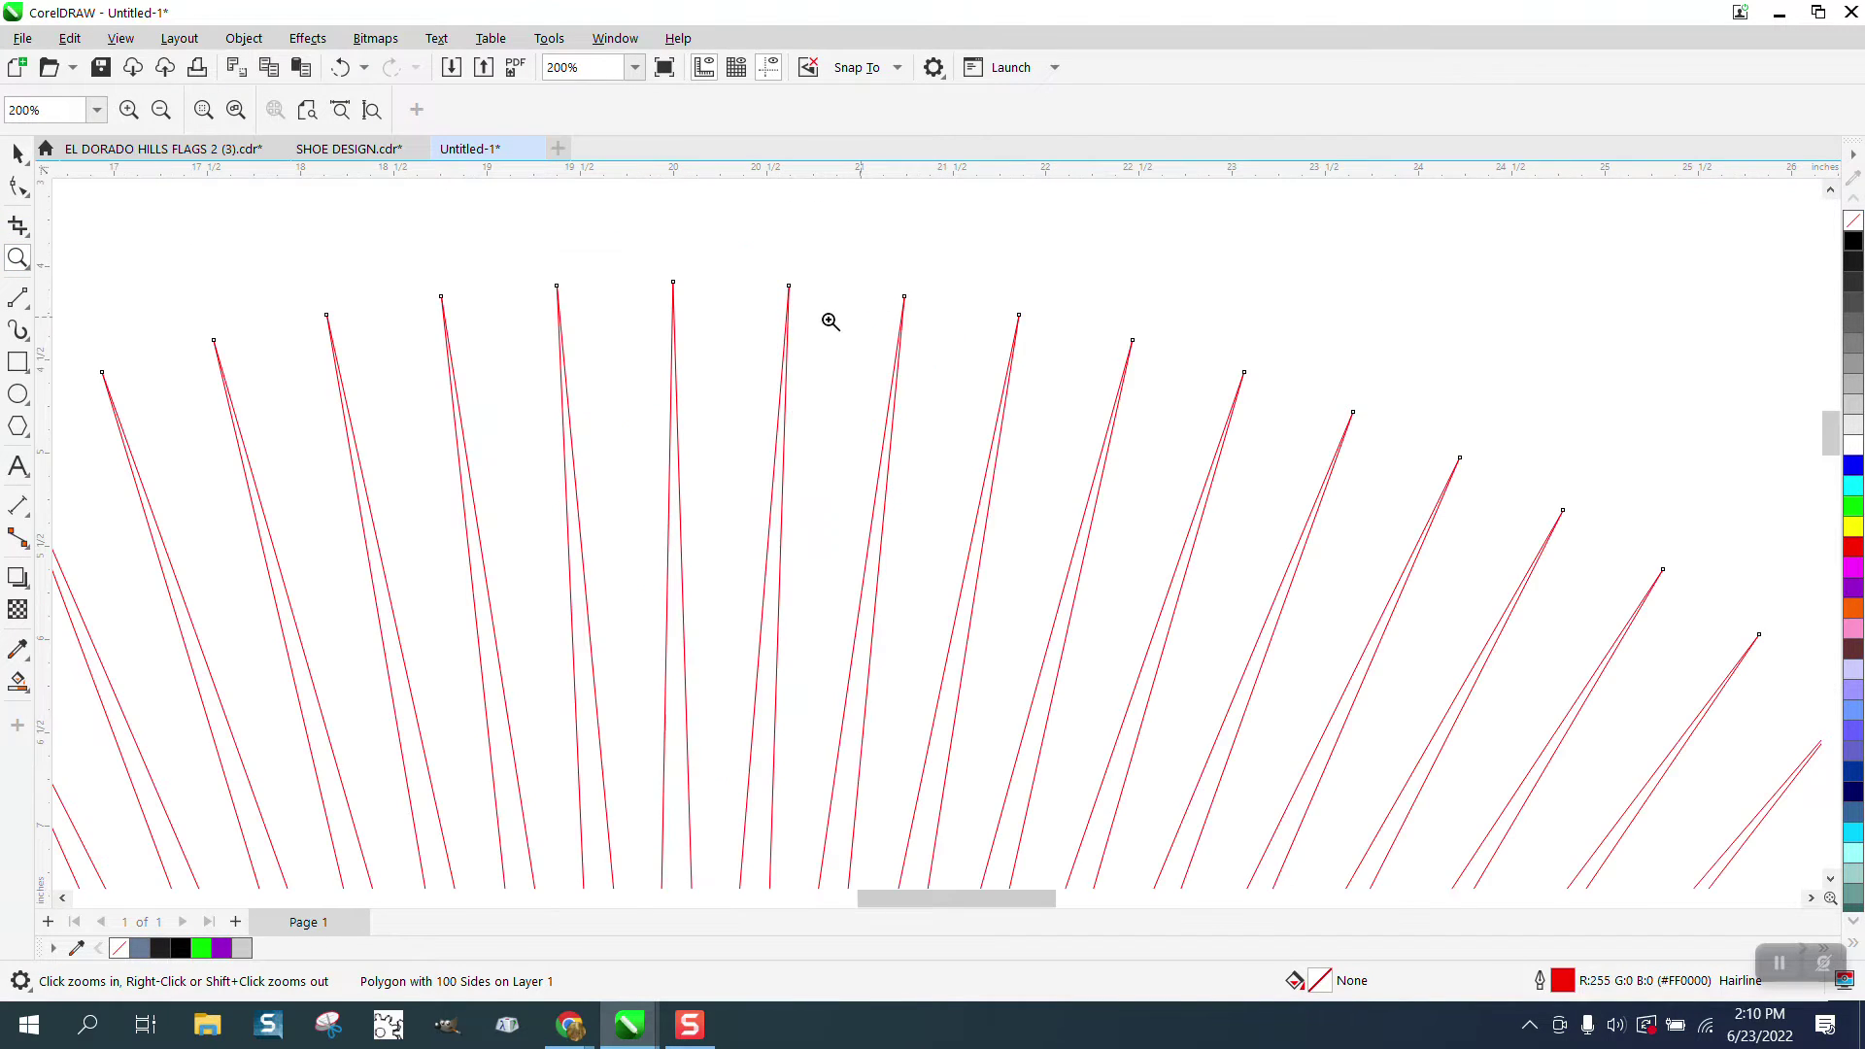
pyautogui.click(29, 201)
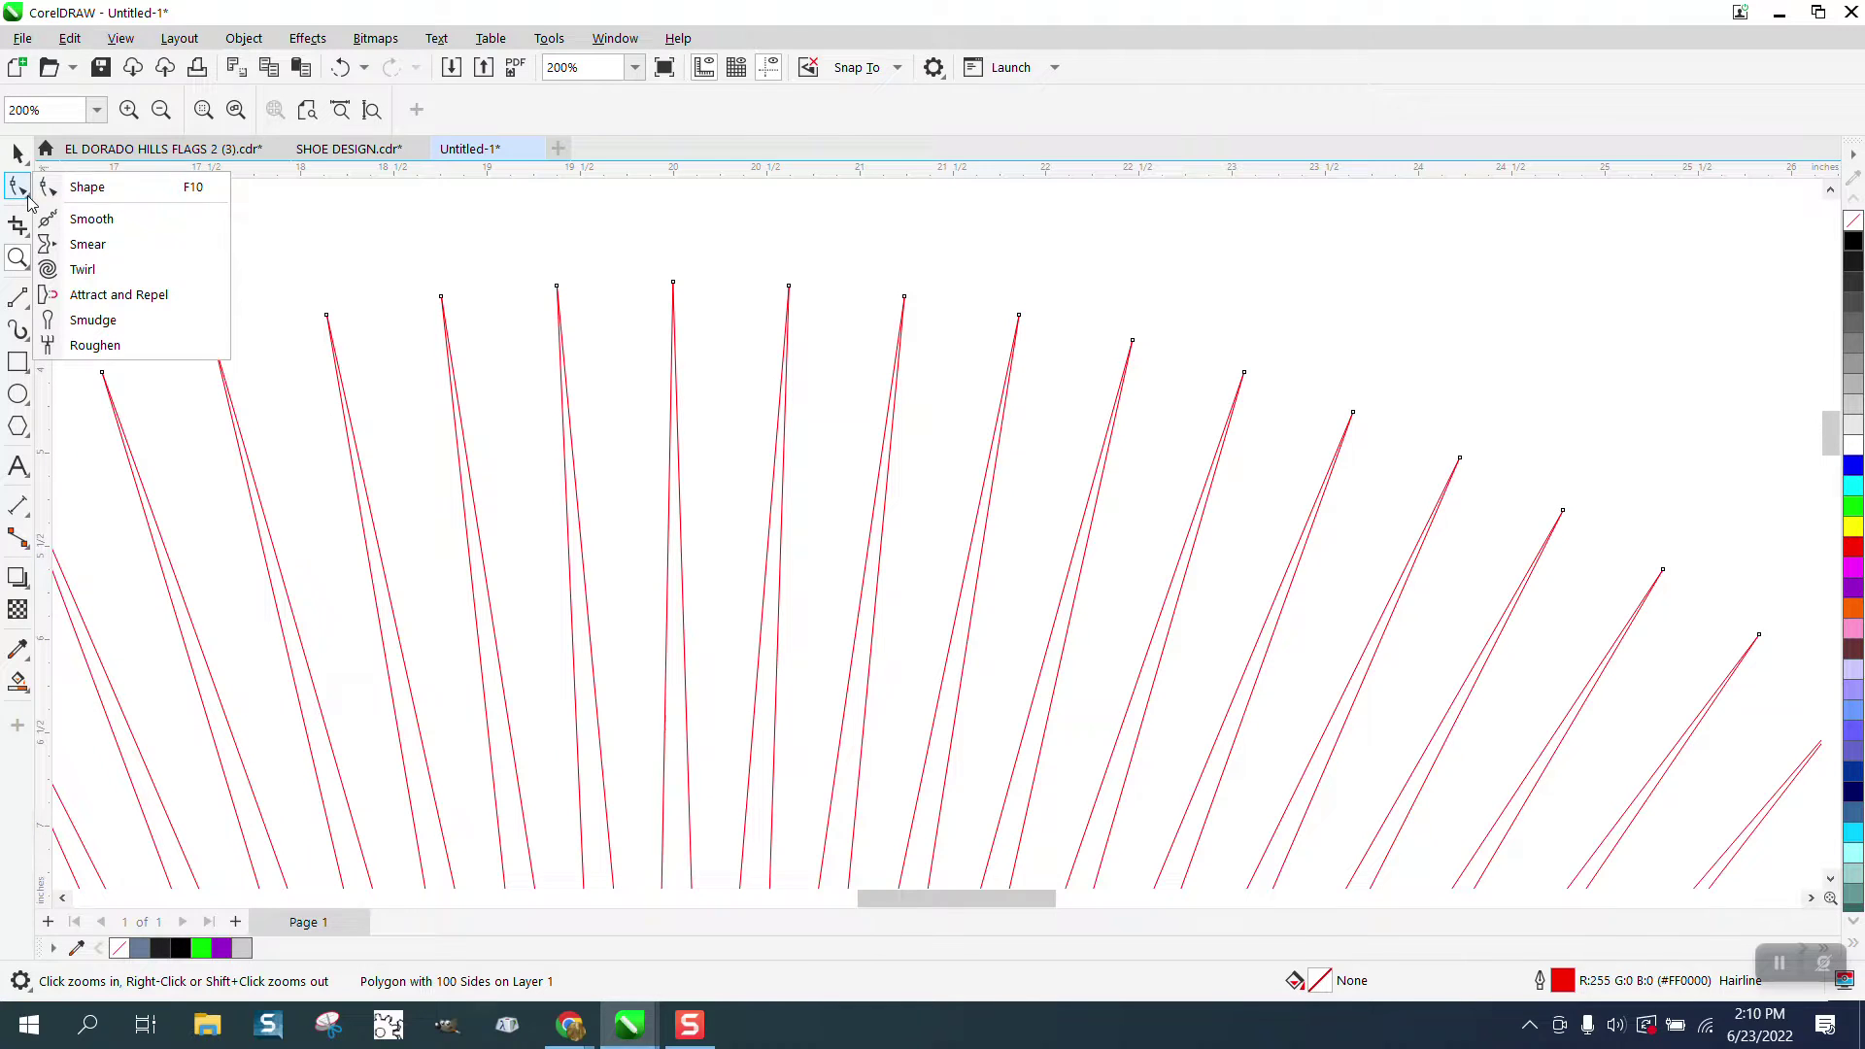
pyautogui.click(85, 183)
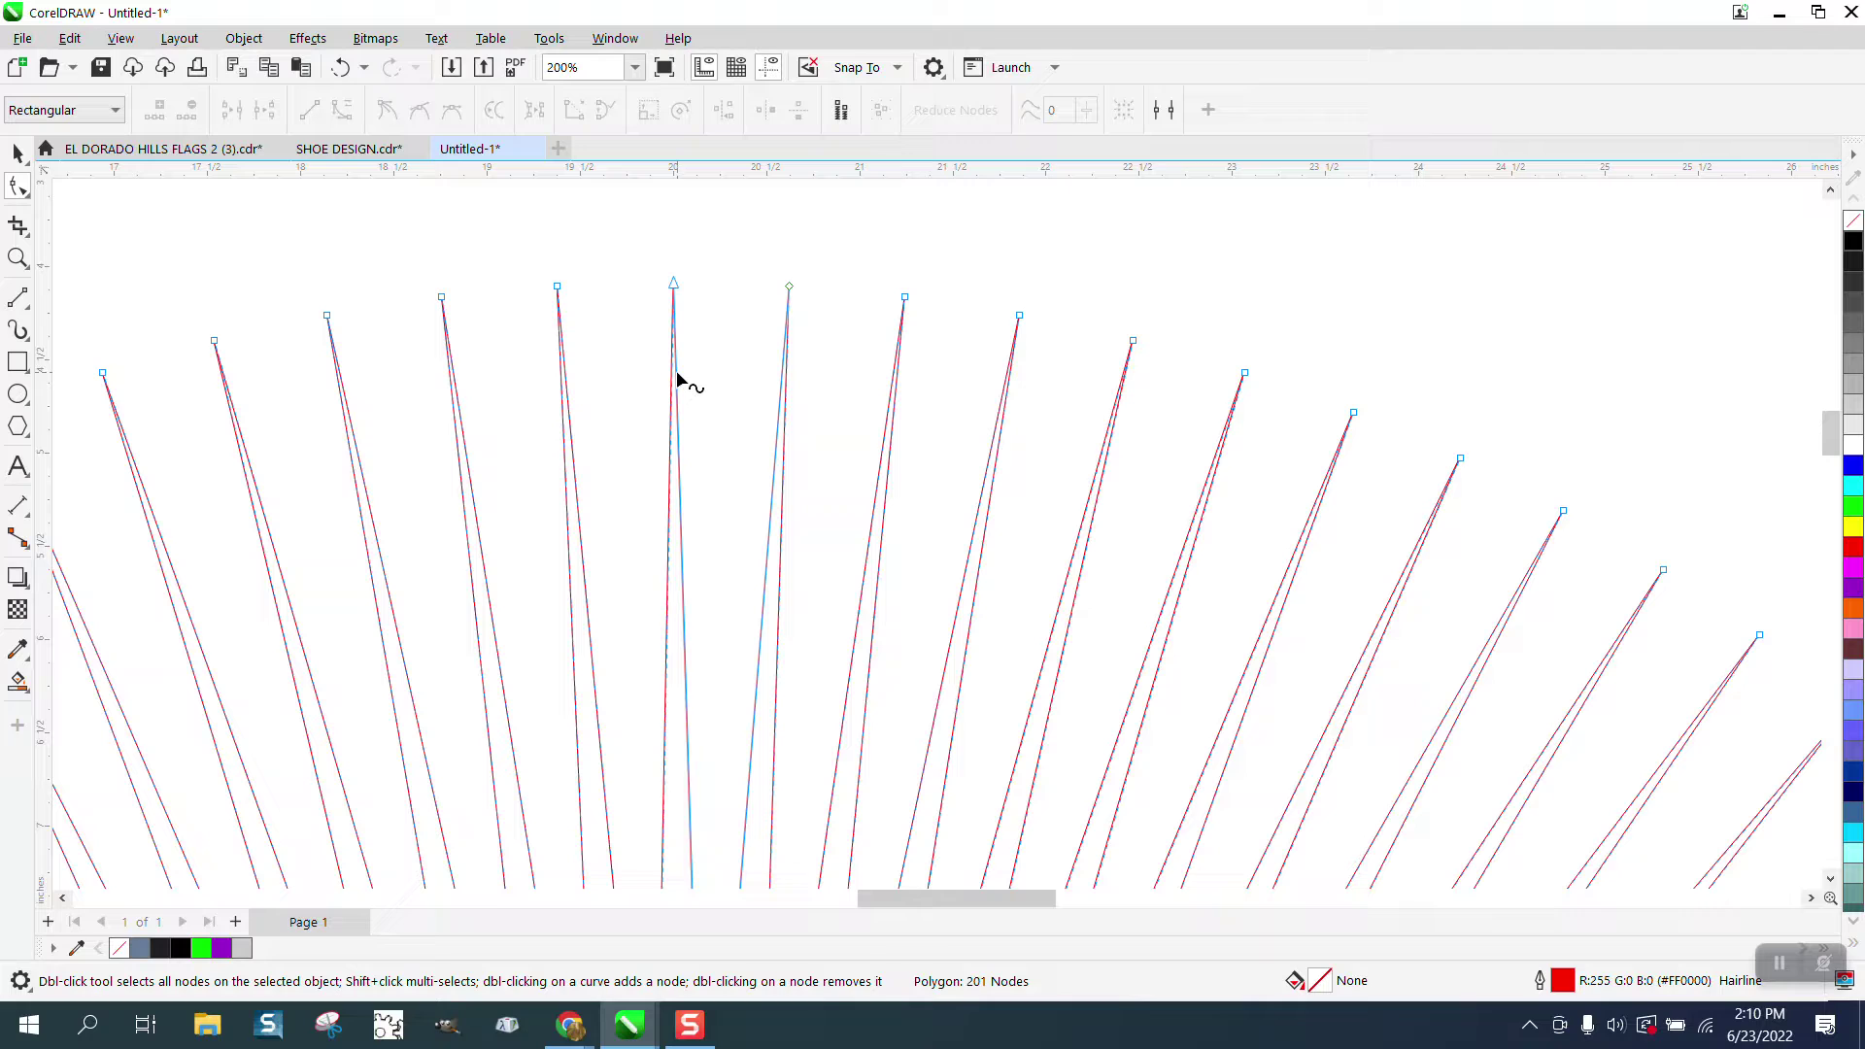
pyautogui.moveTo(680, 379); pyautogui.dragTo(707, 284)
pyautogui.scroll(-5, 512, 288)
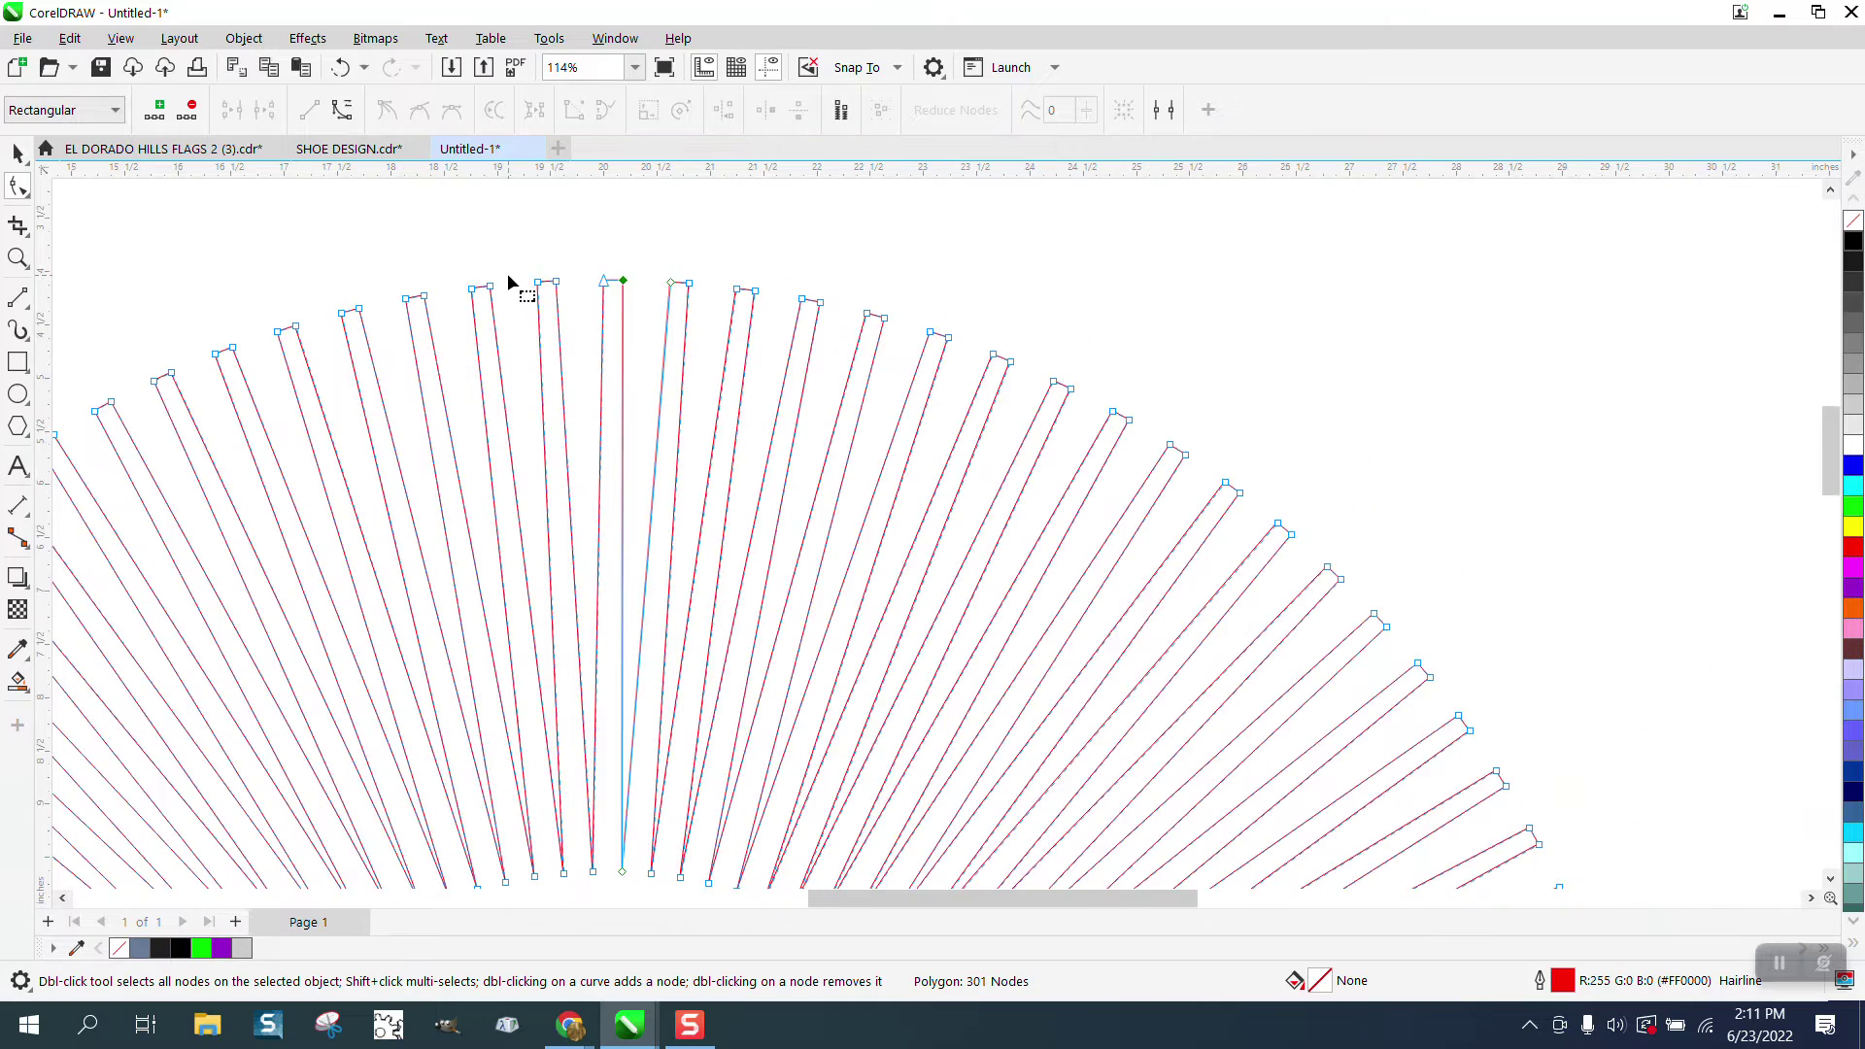
# Drag a segment at the spokes' inner ends to widen them around the open centre
pyautogui.click(18, 257)
pyautogui.moveTo(510, 587); pyautogui.dragTo(700, 719)
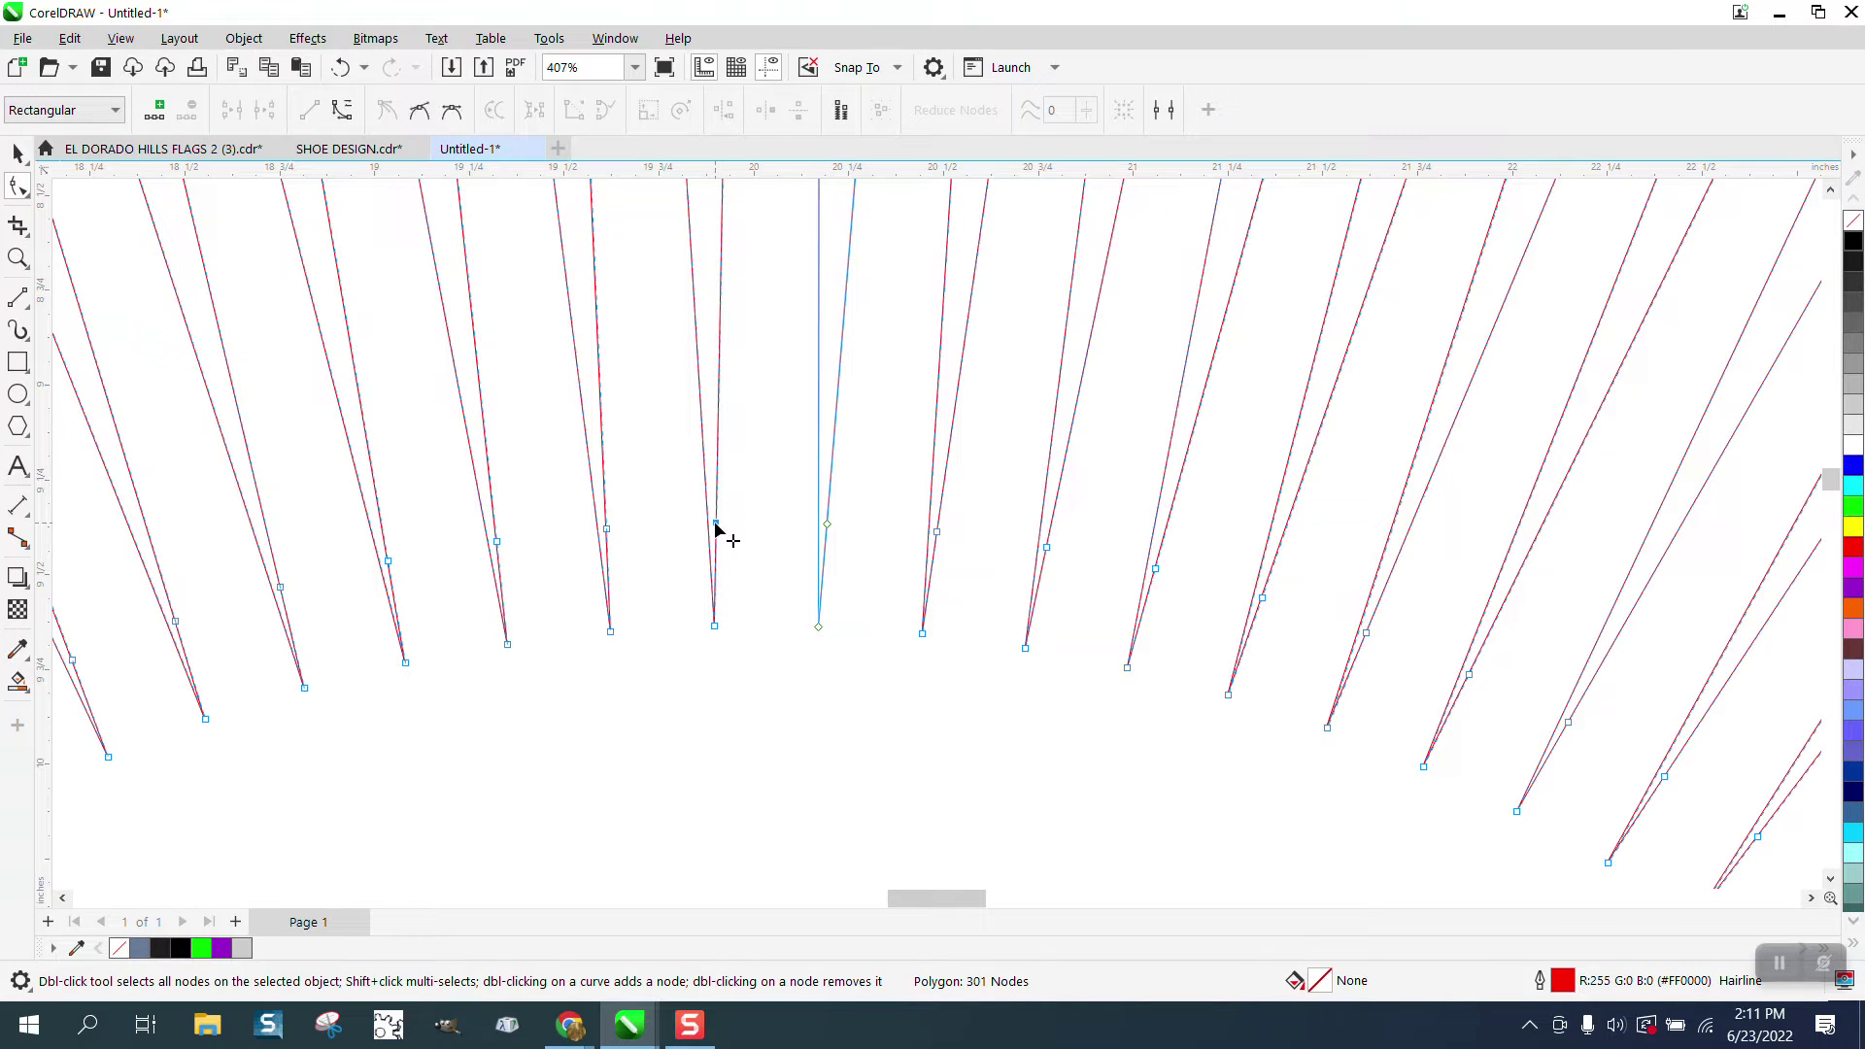
pyautogui.moveTo(720, 533); pyautogui.dragTo(742, 633)
pyautogui.scroll(-10, 692, 581)
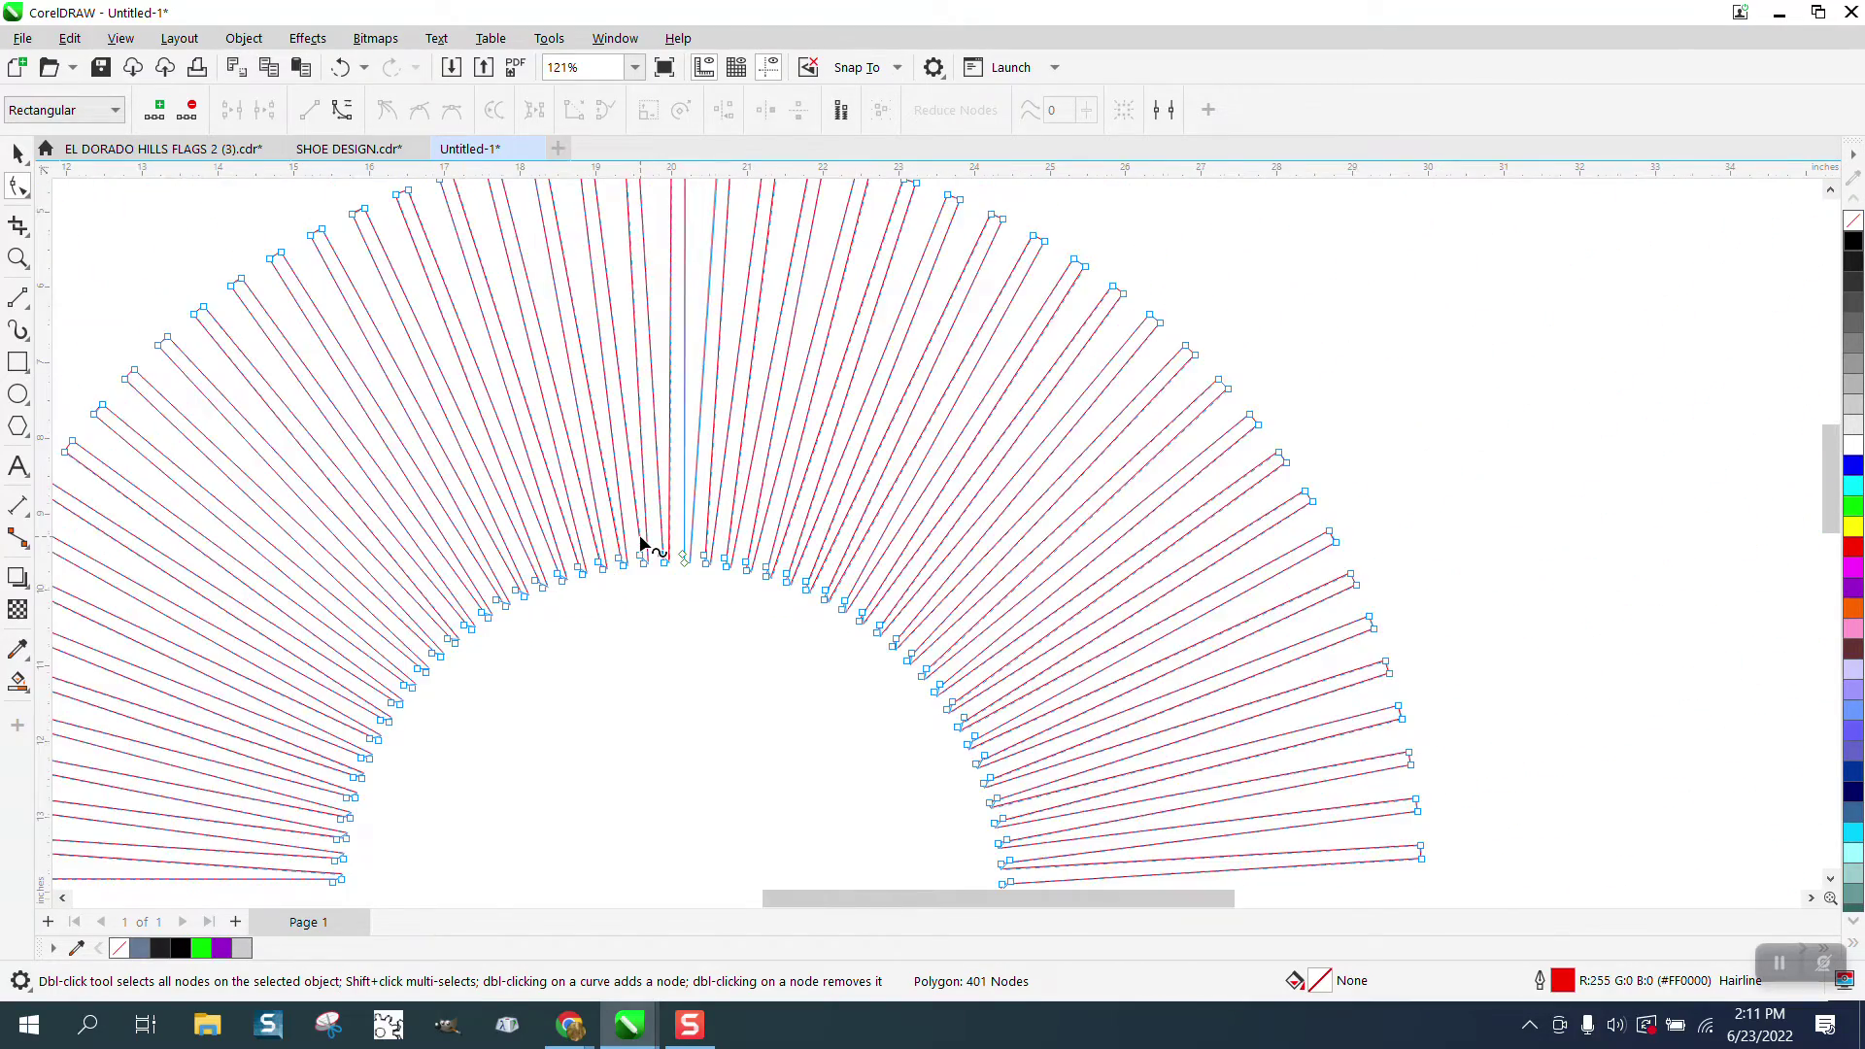
pyautogui.scroll(-1, 641, 542)
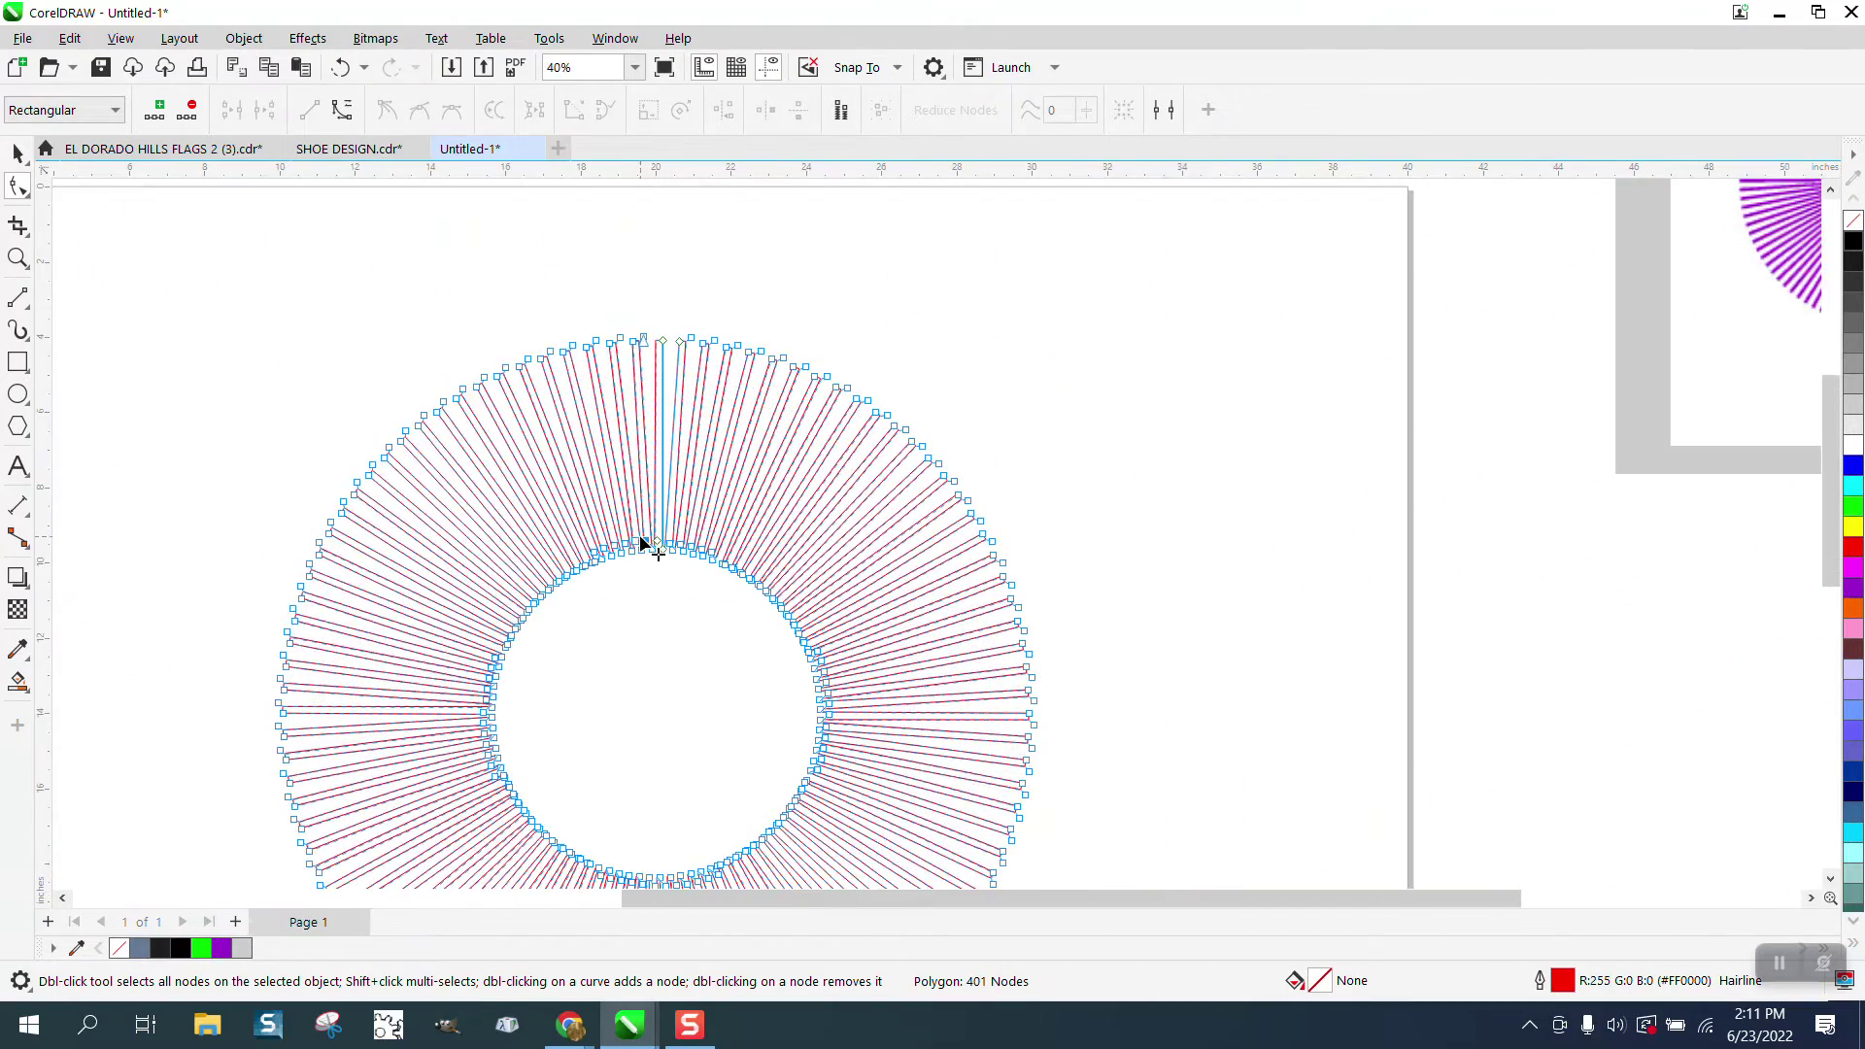
# Try a Smart Fill on the ring's enclosed area, then undo it and zoom to all objects
pyautogui.click(19, 683)
pyautogui.click(545, 642)
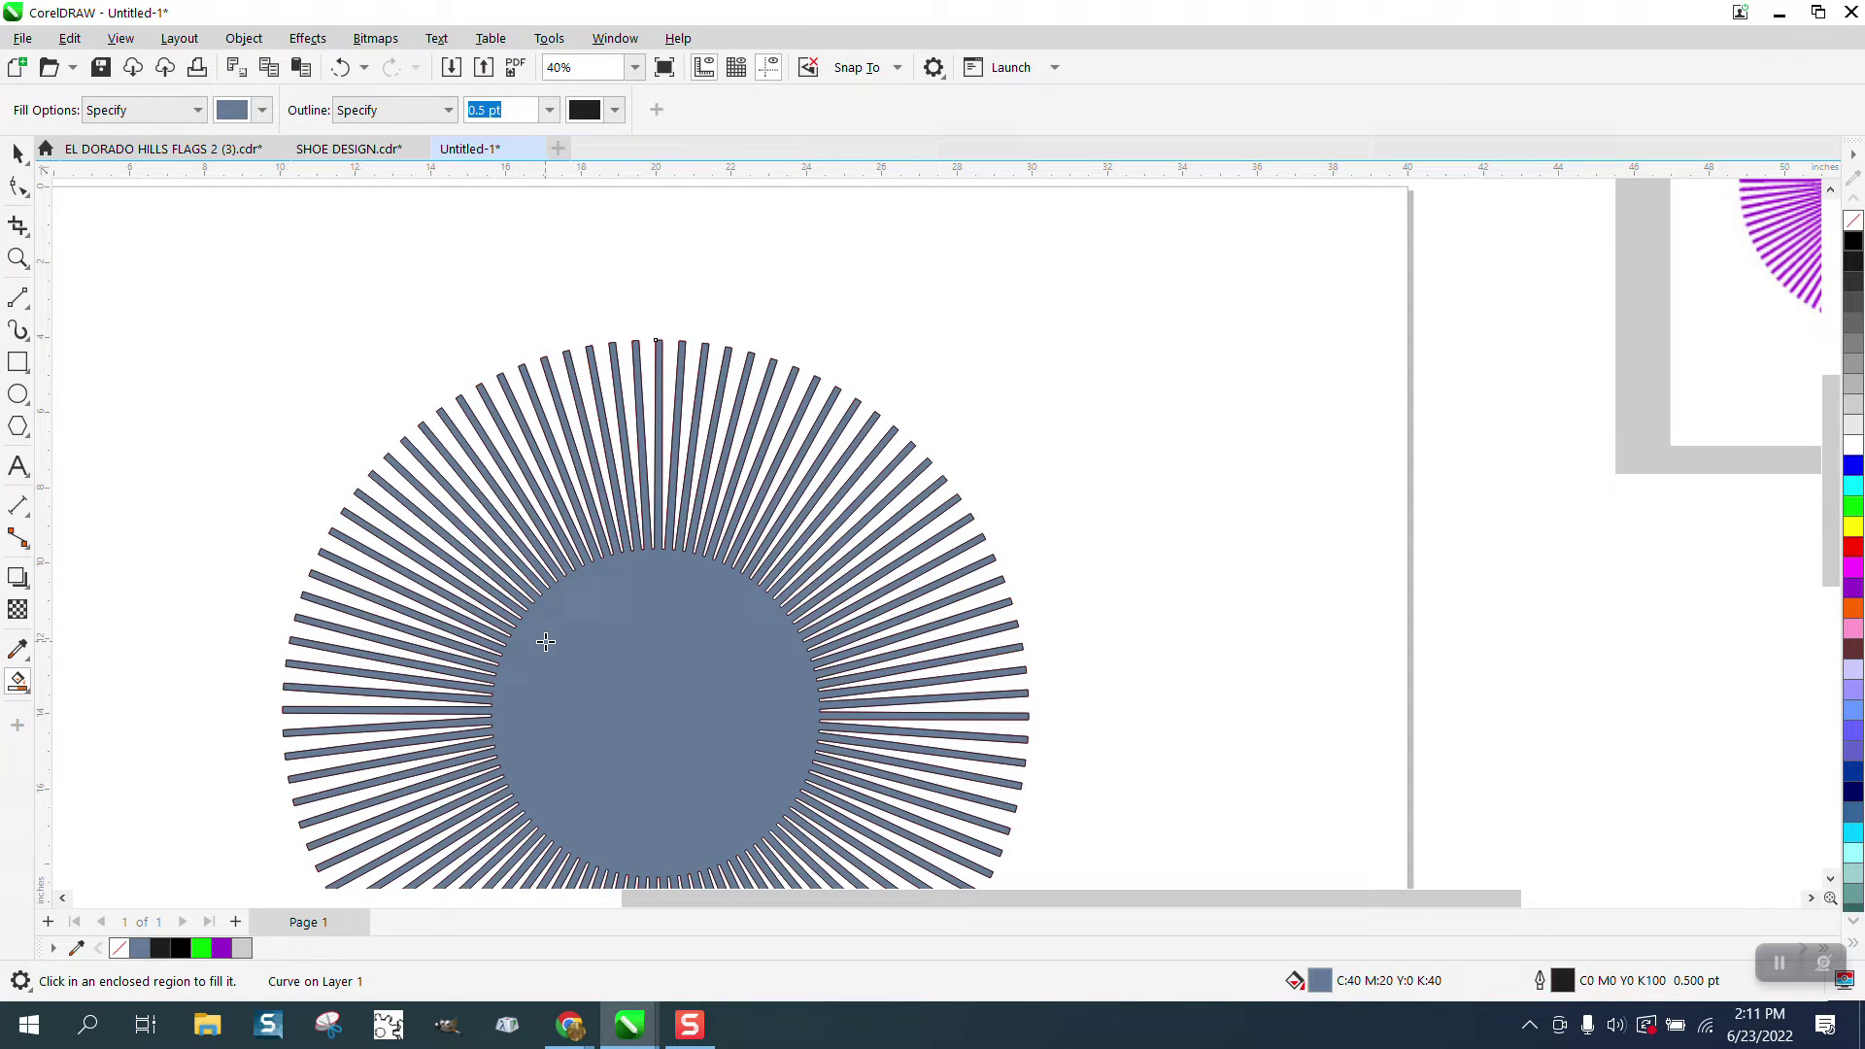
pyautogui.click(339, 67)
pyautogui.press('F3')
pyautogui.press('F3')
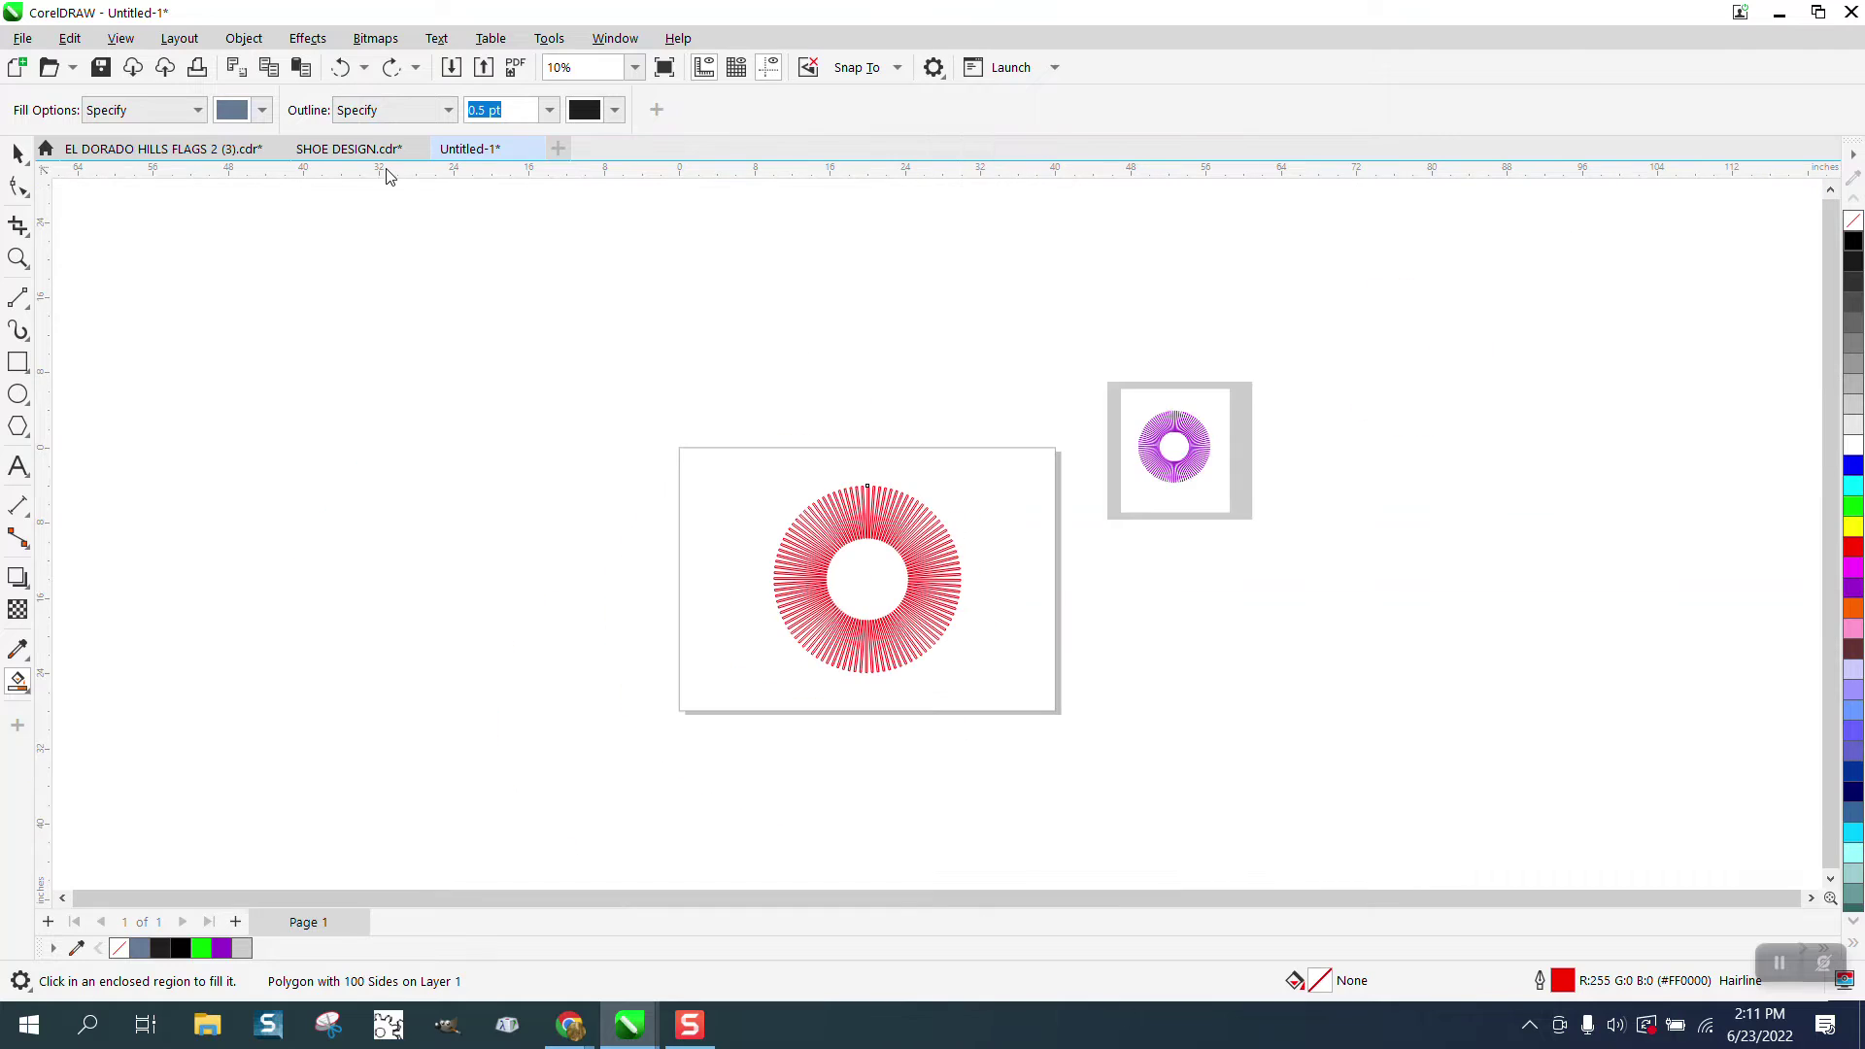
# Draw a circle over the ring's hollow centre and centre it at X 20.0, Y -14.0
pyautogui.click(17, 152)
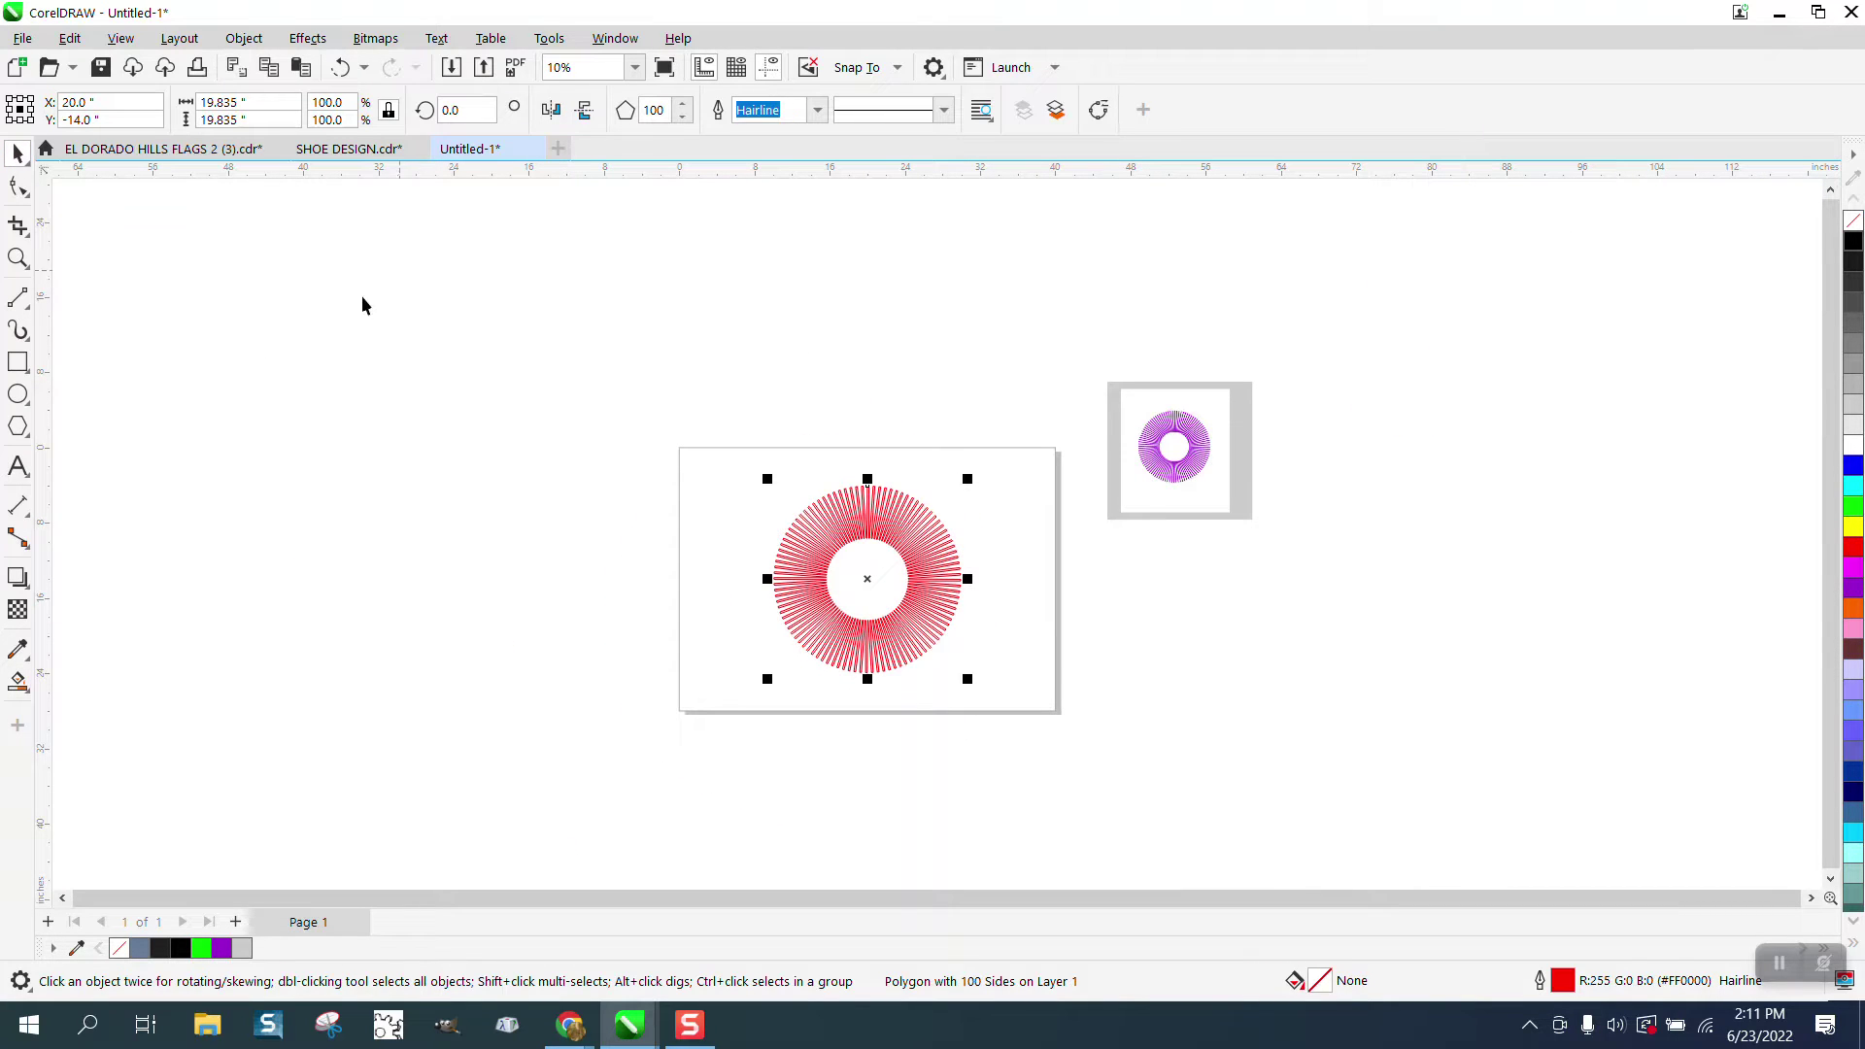
pyautogui.click(17, 257)
pyautogui.moveTo(720, 479); pyautogui.dragTo(1049, 680)
pyautogui.click(17, 394)
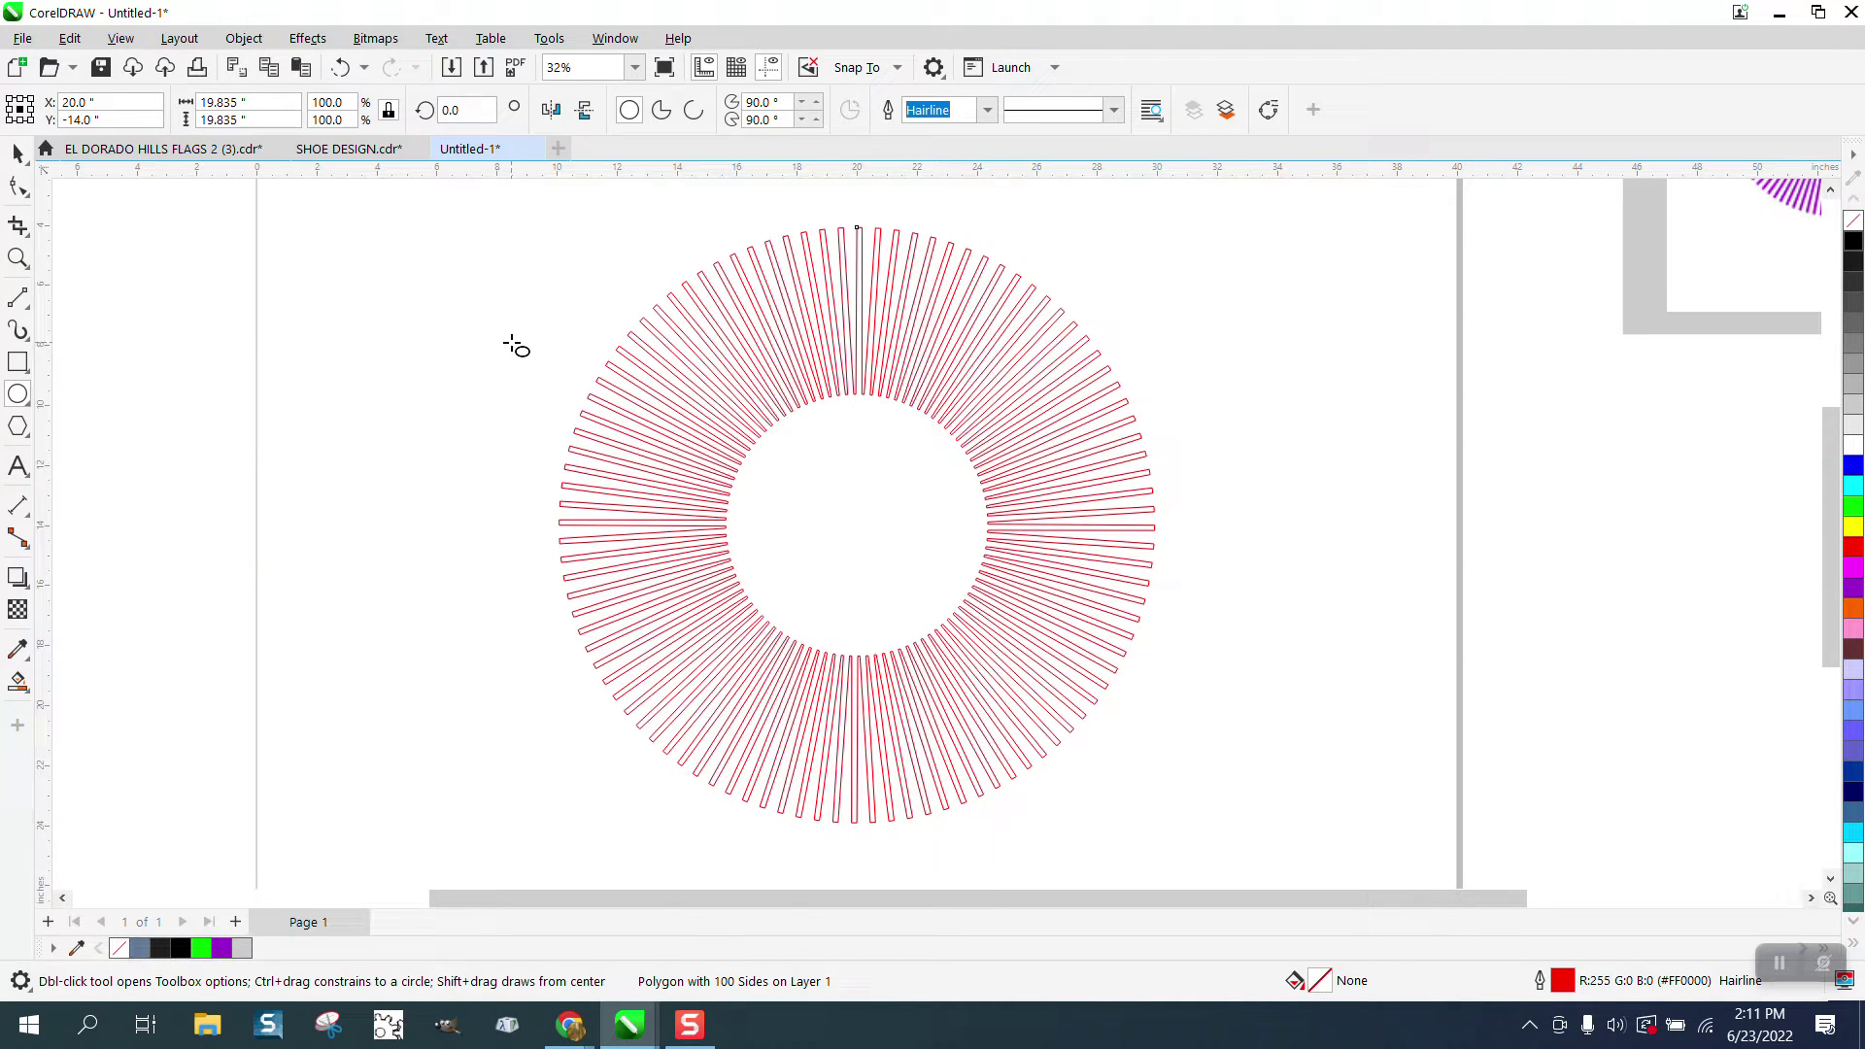
pyautogui.moveTo(514, 341); pyautogui.dragTo(350, 633)
pyautogui.press('p')
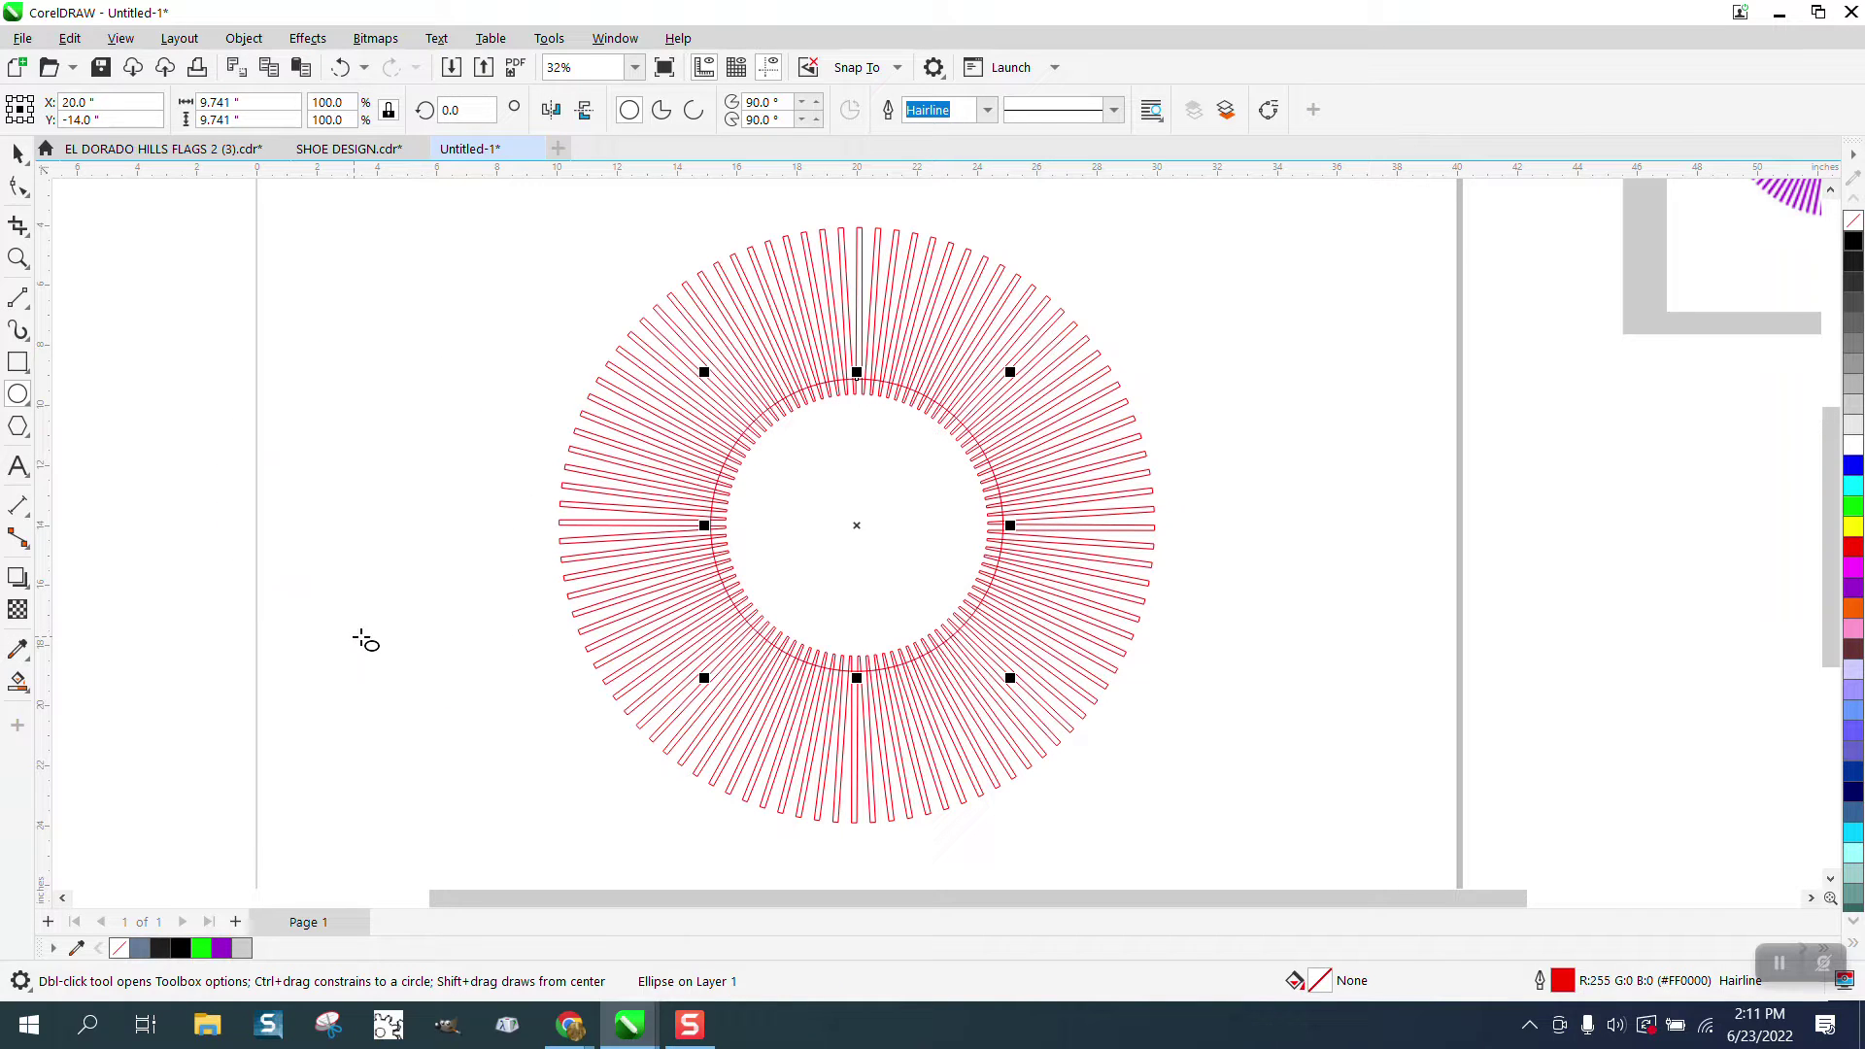
pyautogui.click(17, 153)
pyautogui.scroll(-1, 501, 366)
# Combine the spoke ring and inner circle into one curve
pyautogui.moveTo(491, 233); pyautogui.dragTo(1156, 758)
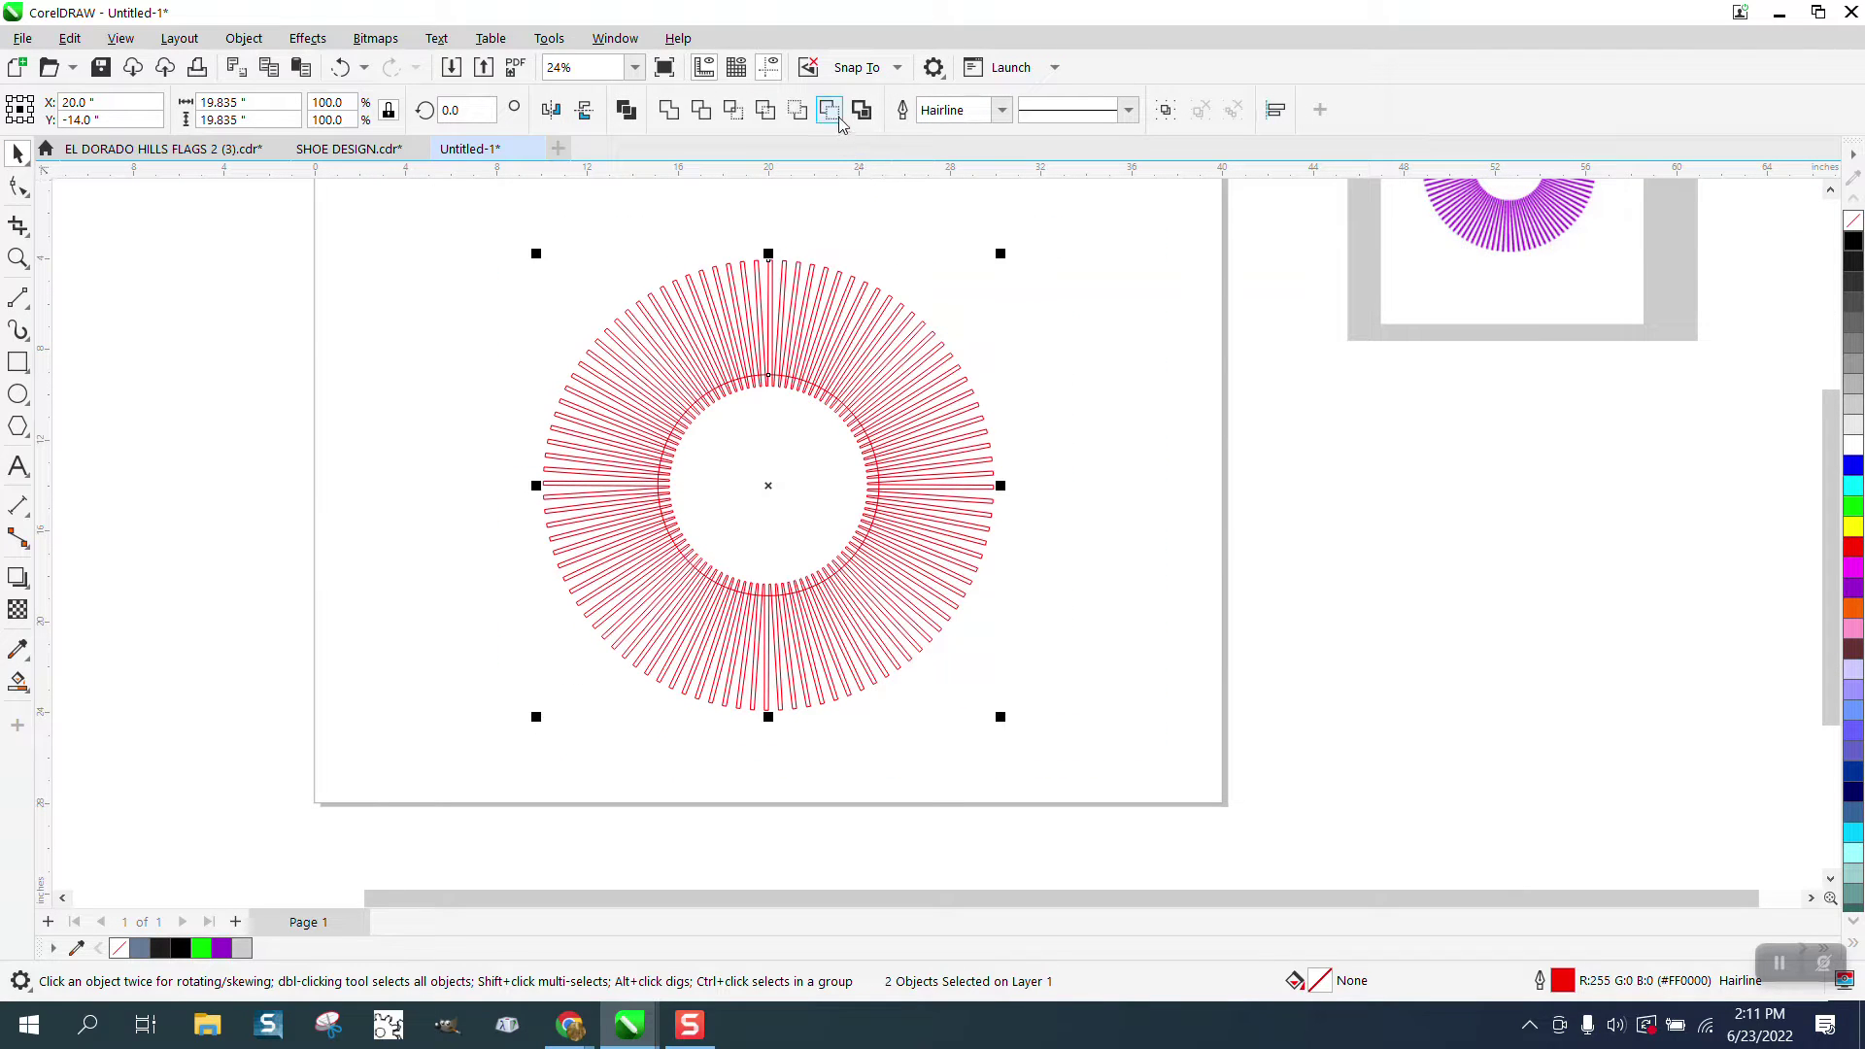
pyautogui.click(830, 114)
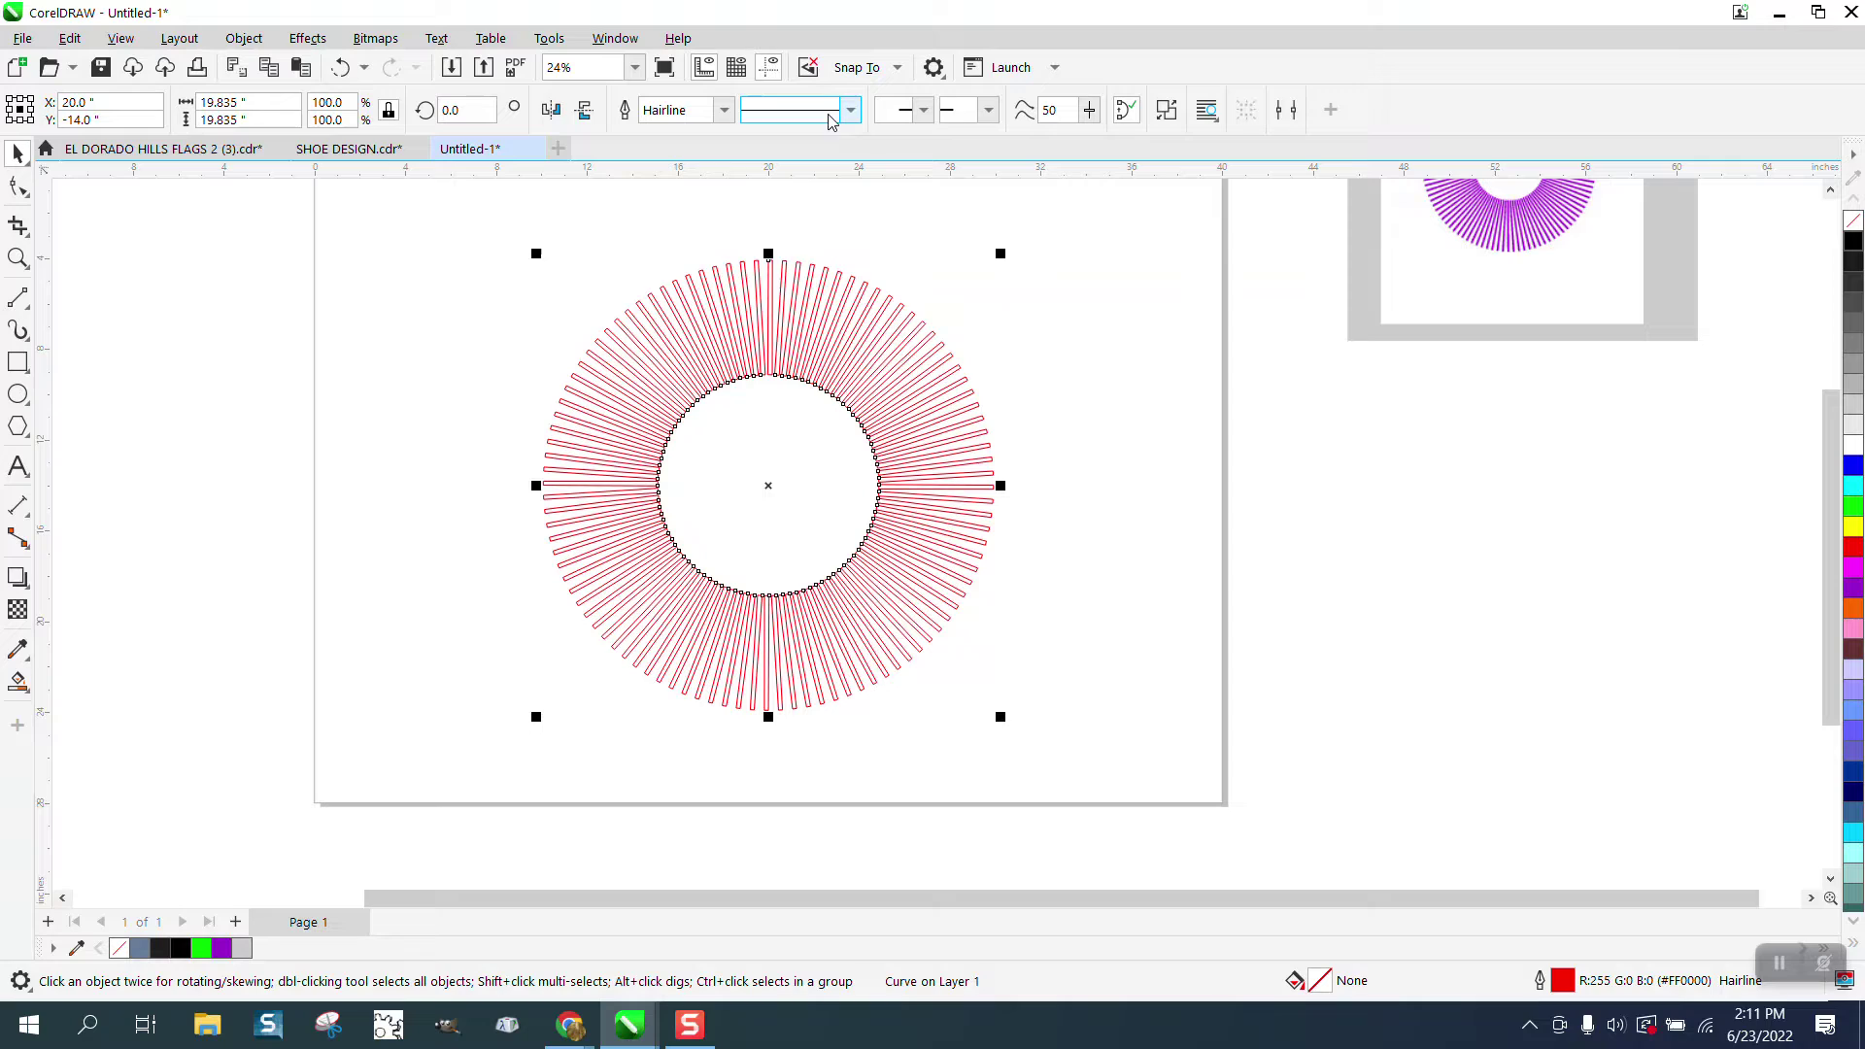
pyautogui.click(16, 258)
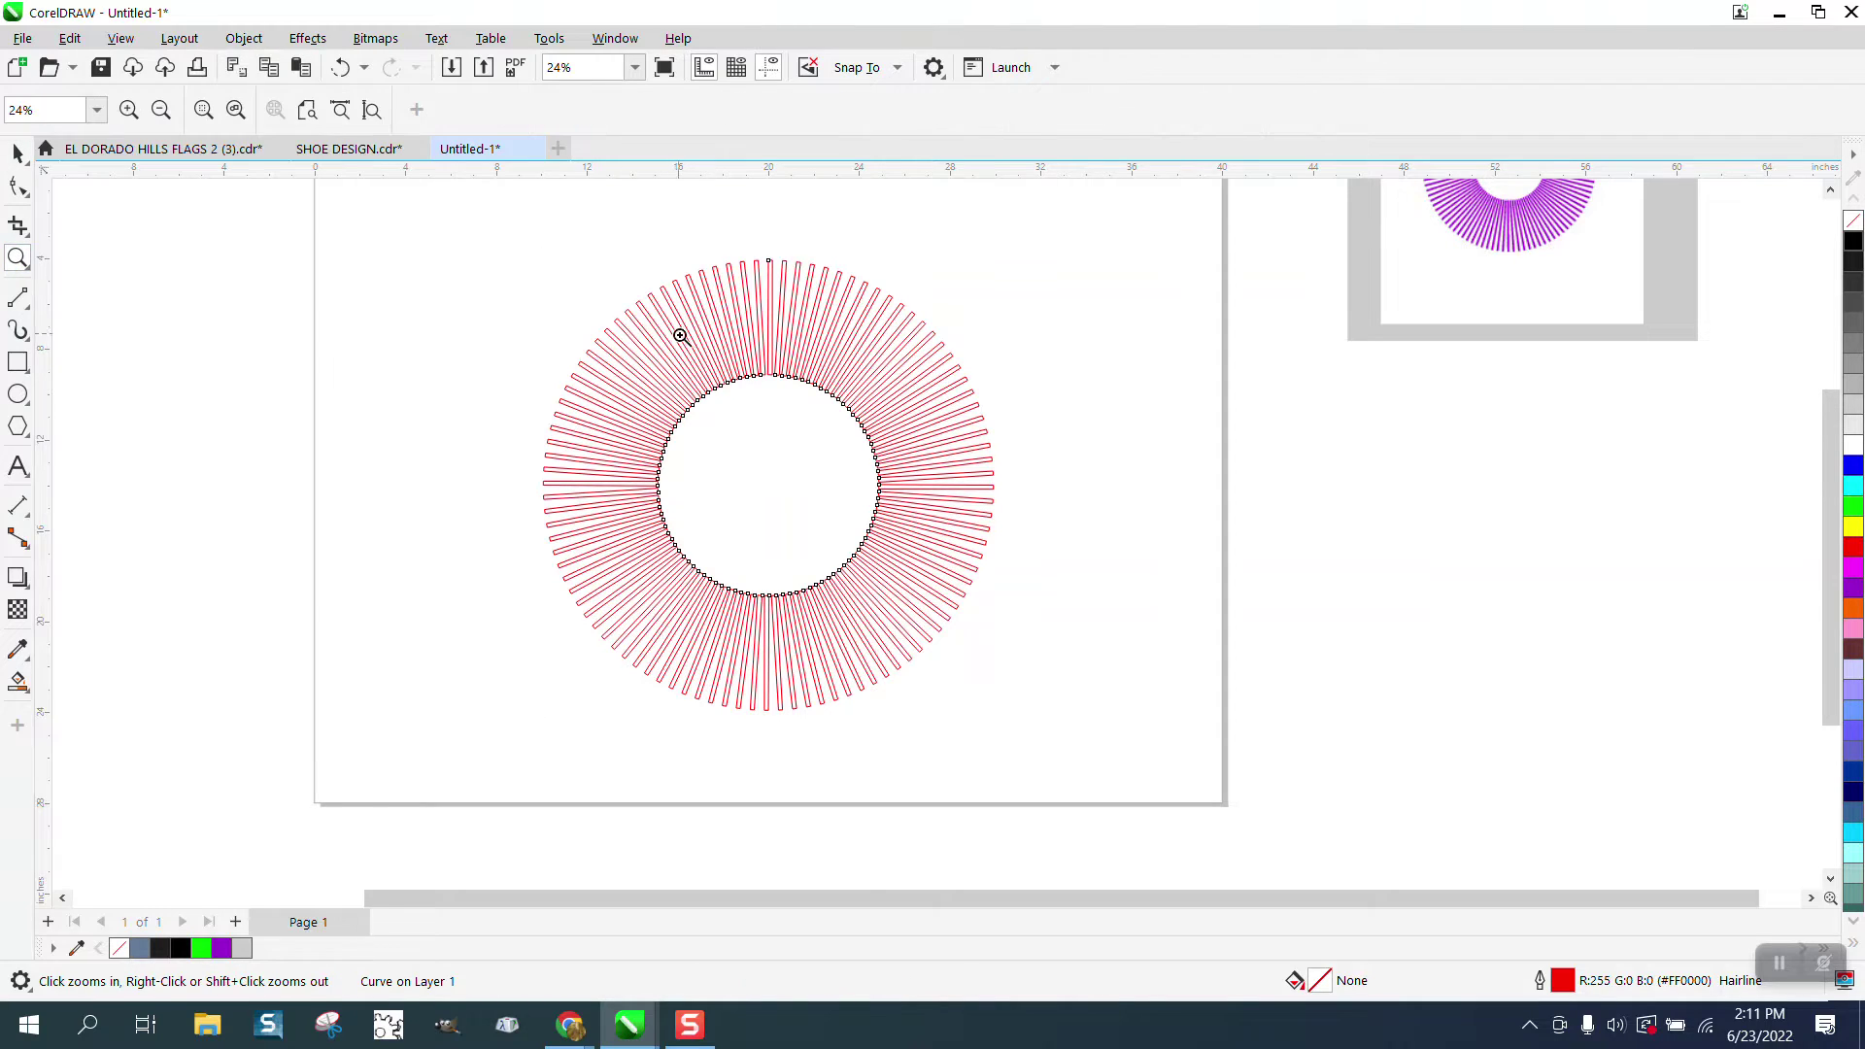
pyautogui.click(811, 421)
pyautogui.scroll(-5, 633, 436)
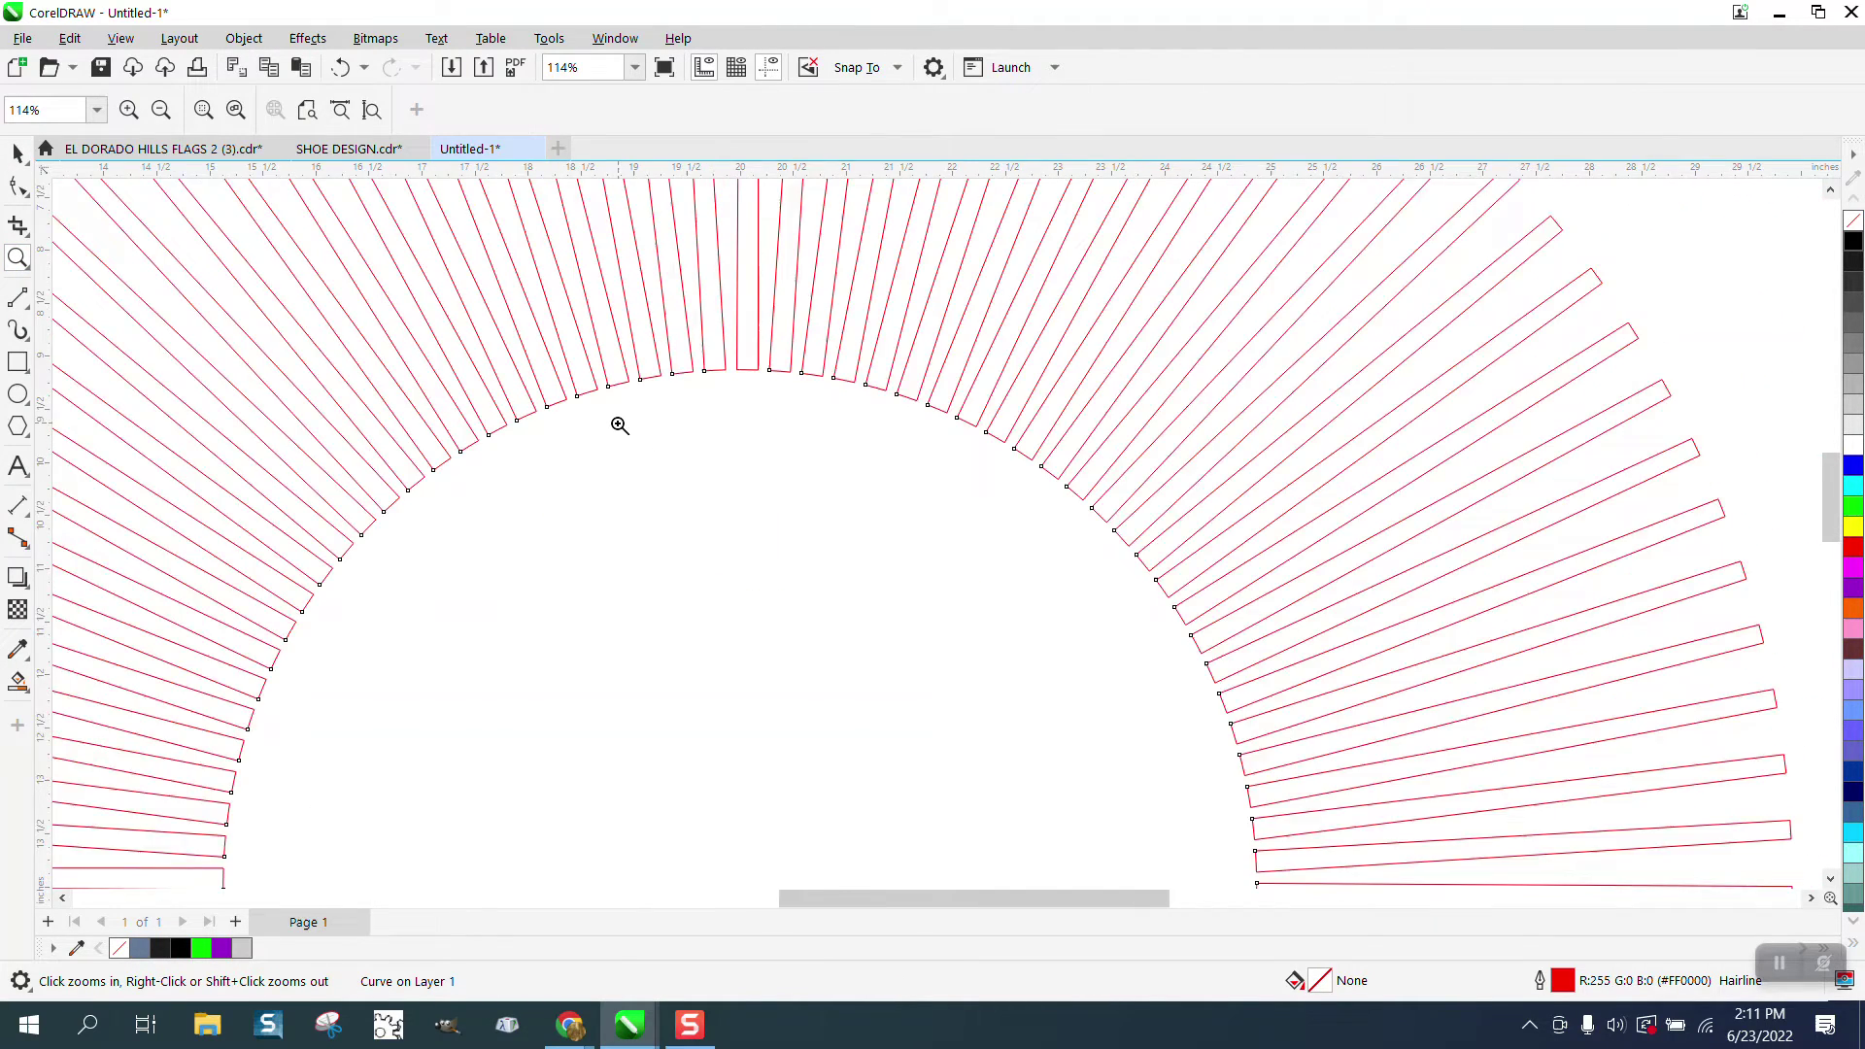
# Fill the ring blue with no outline and move the purple polyvideo.jpg reference onto the page
pyautogui.click(18, 155)
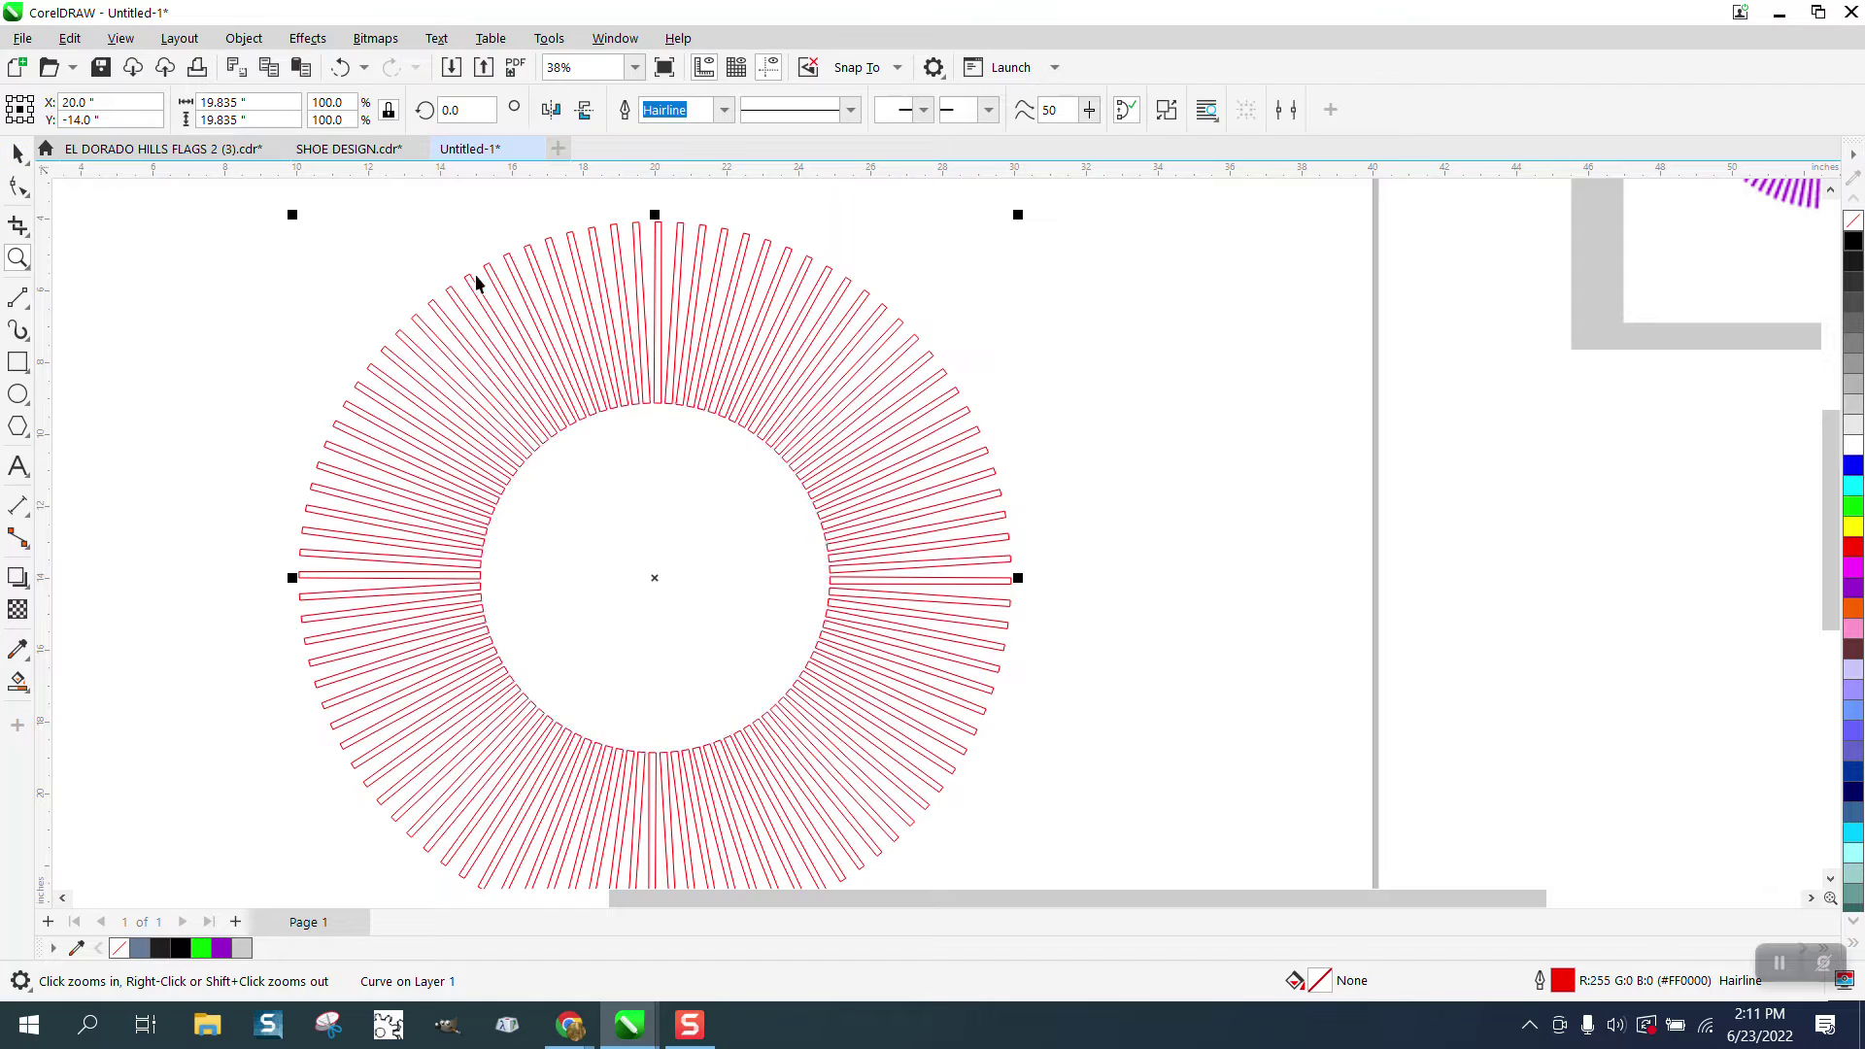
pyautogui.click(1853, 467)
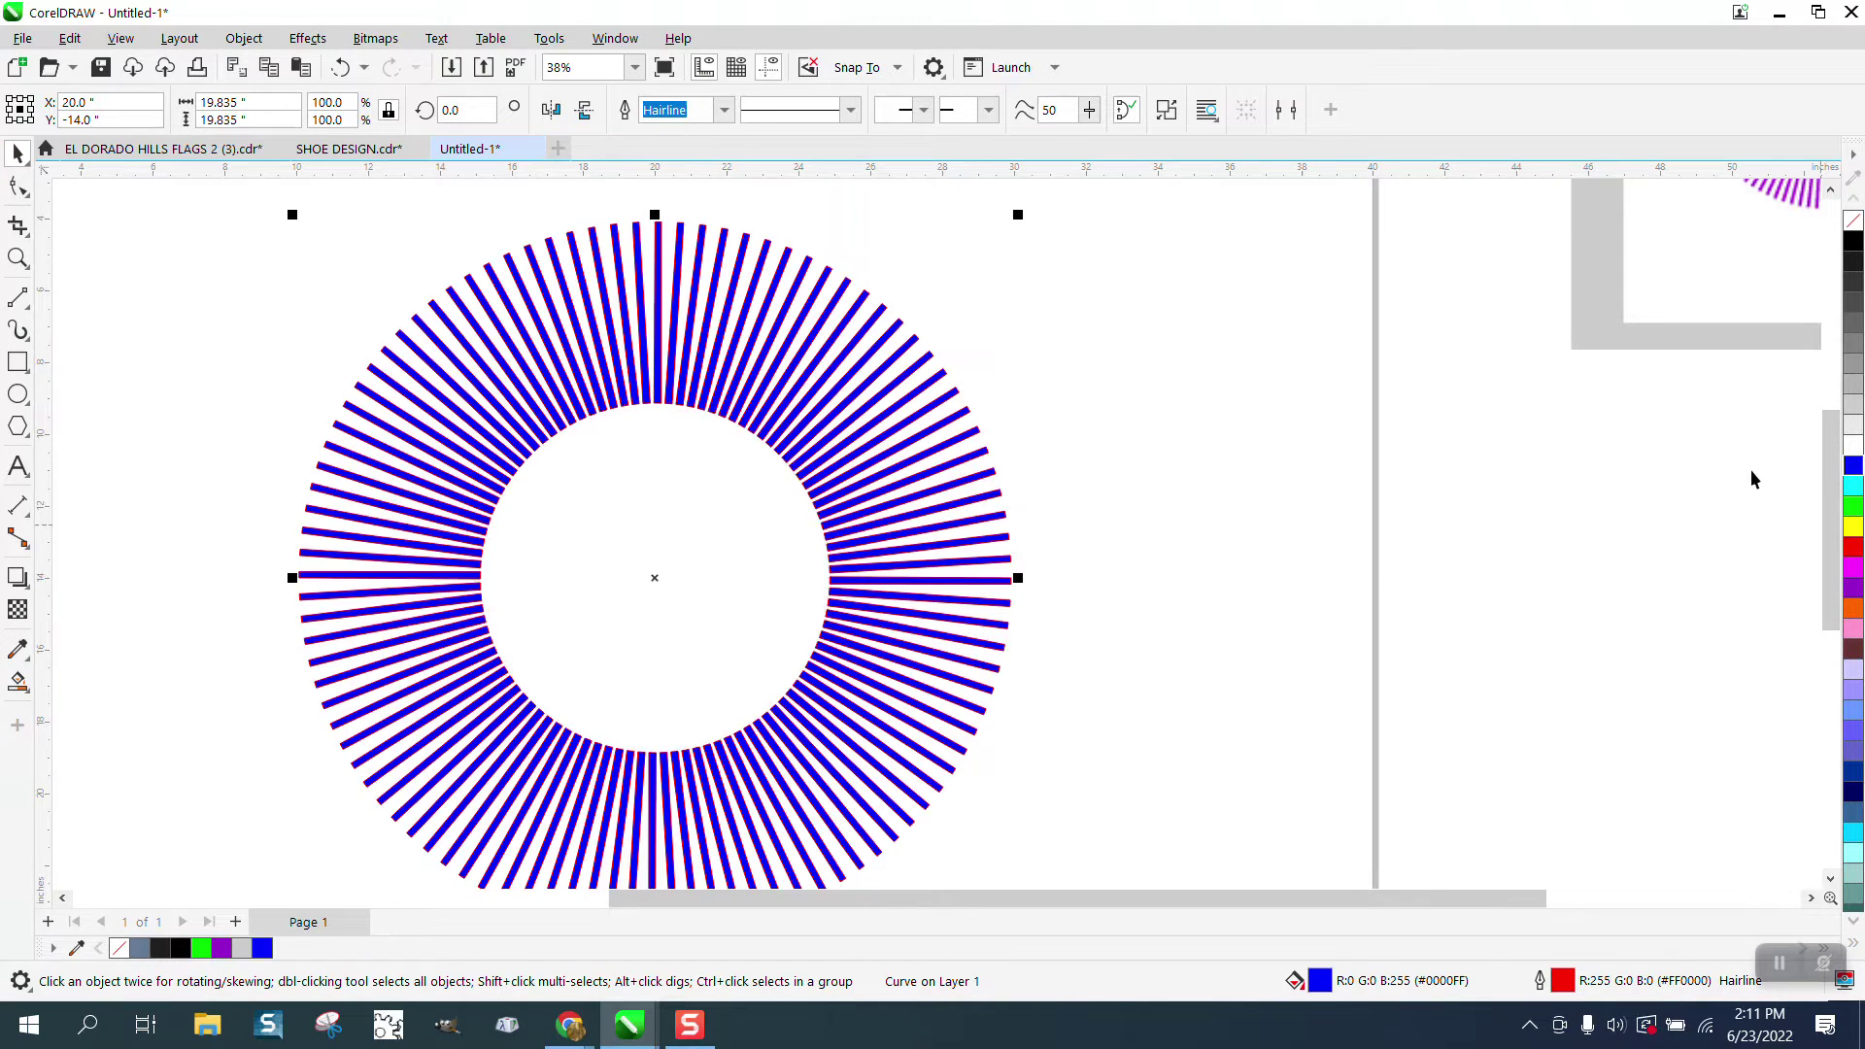
pyautogui.rightClick(1854, 222)
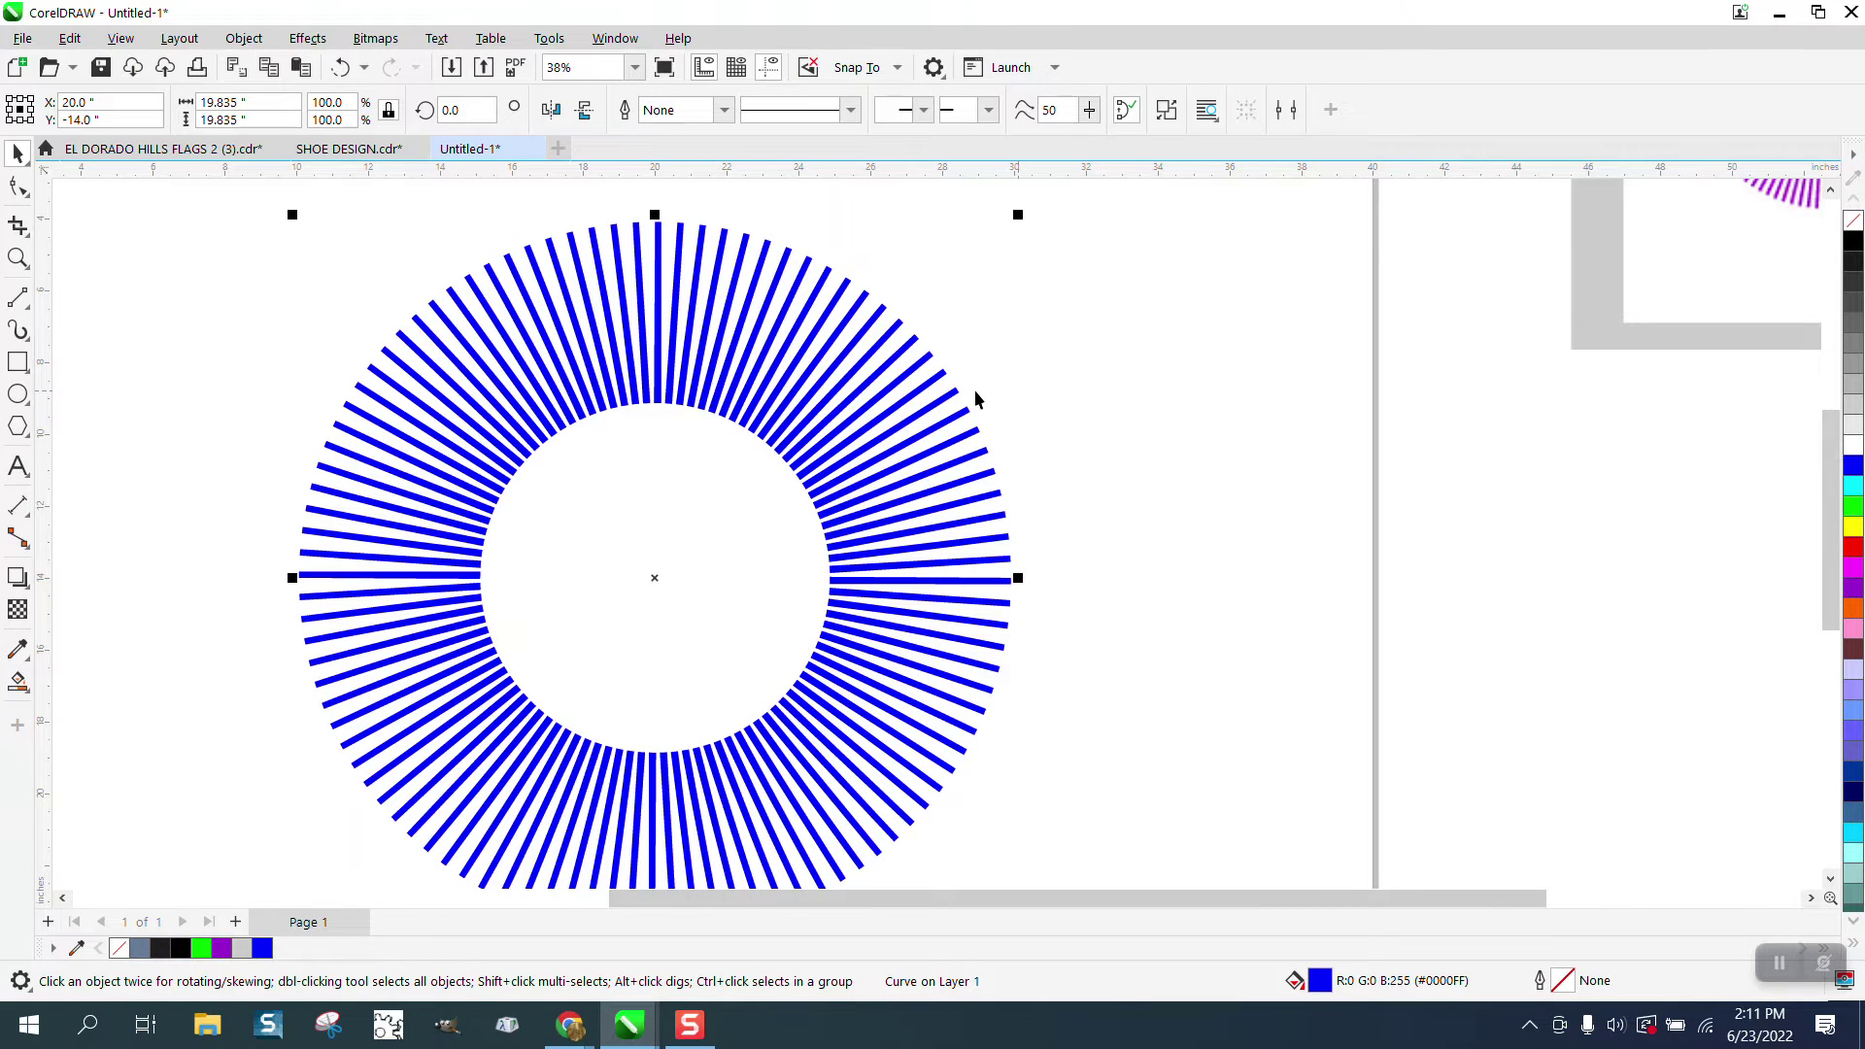
pyautogui.scroll(-2, 950, 389)
pyautogui.moveTo(1352, 275); pyautogui.dragTo(1098, 522)
pyautogui.click(18, 257)
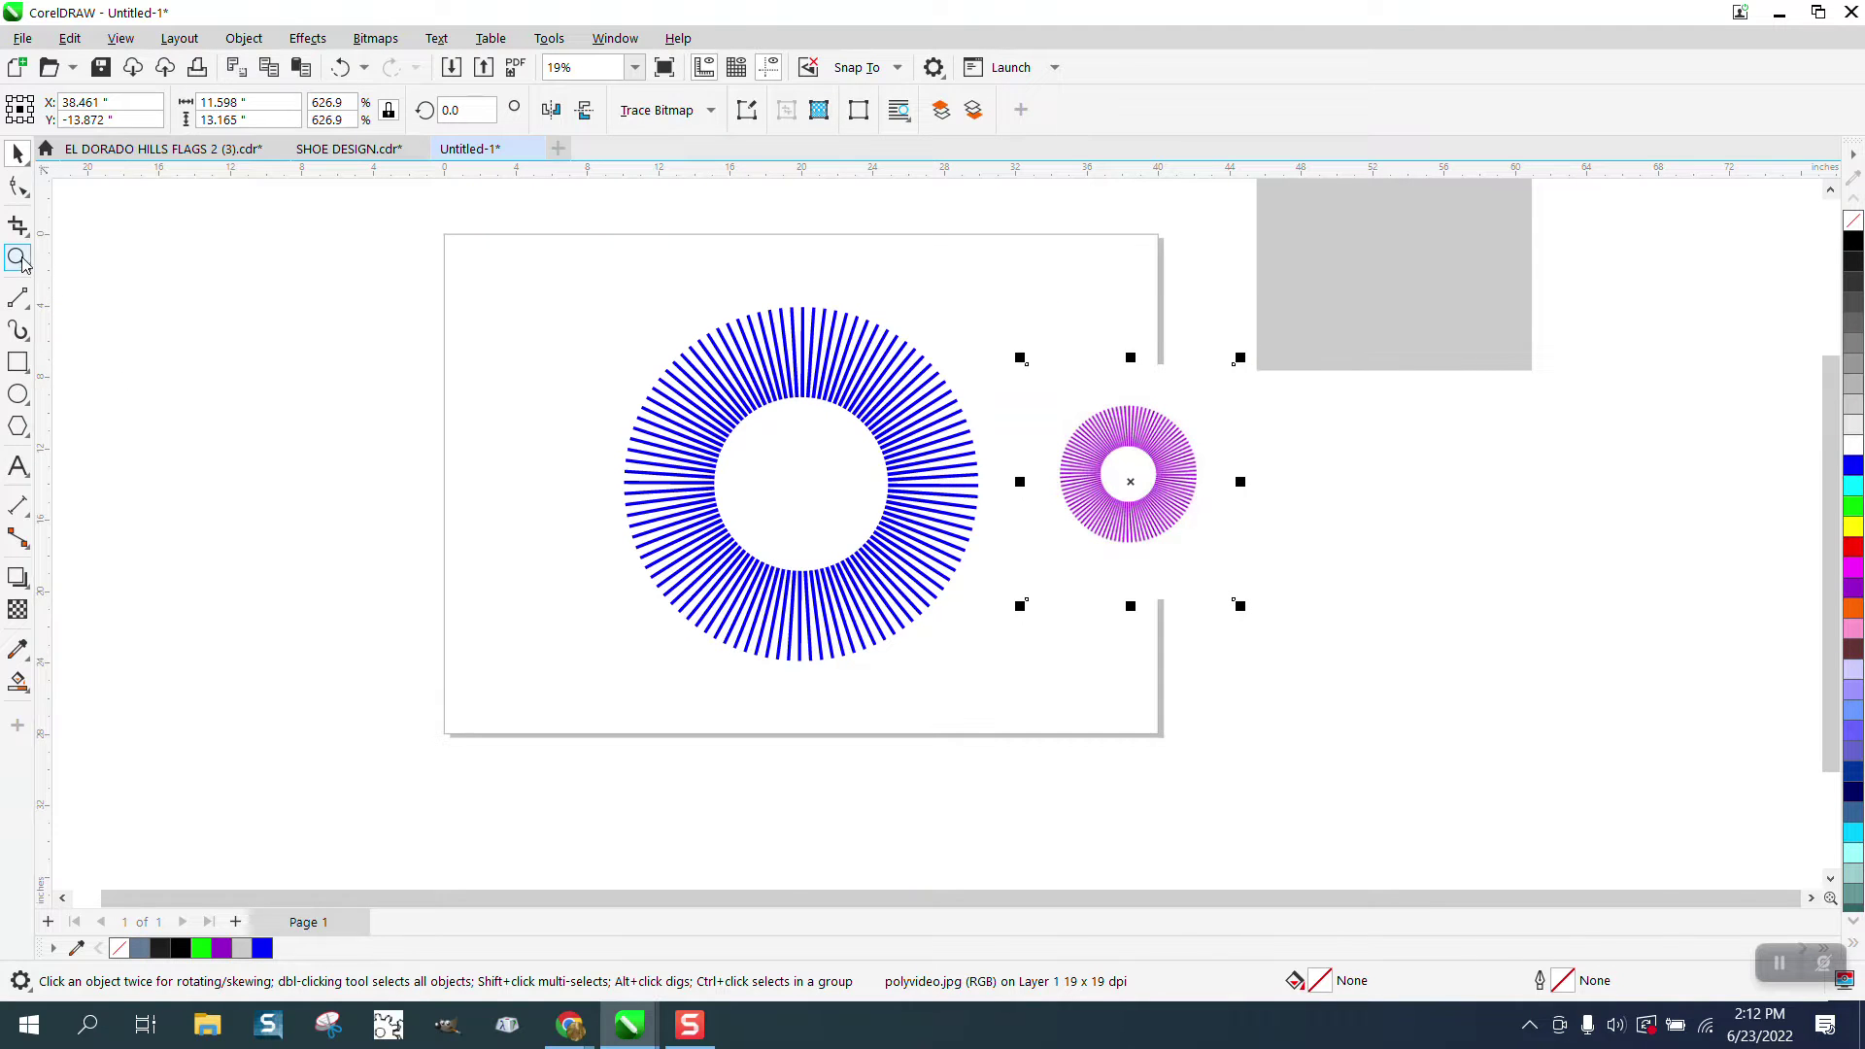
pyautogui.scroll(7, 826, 420)
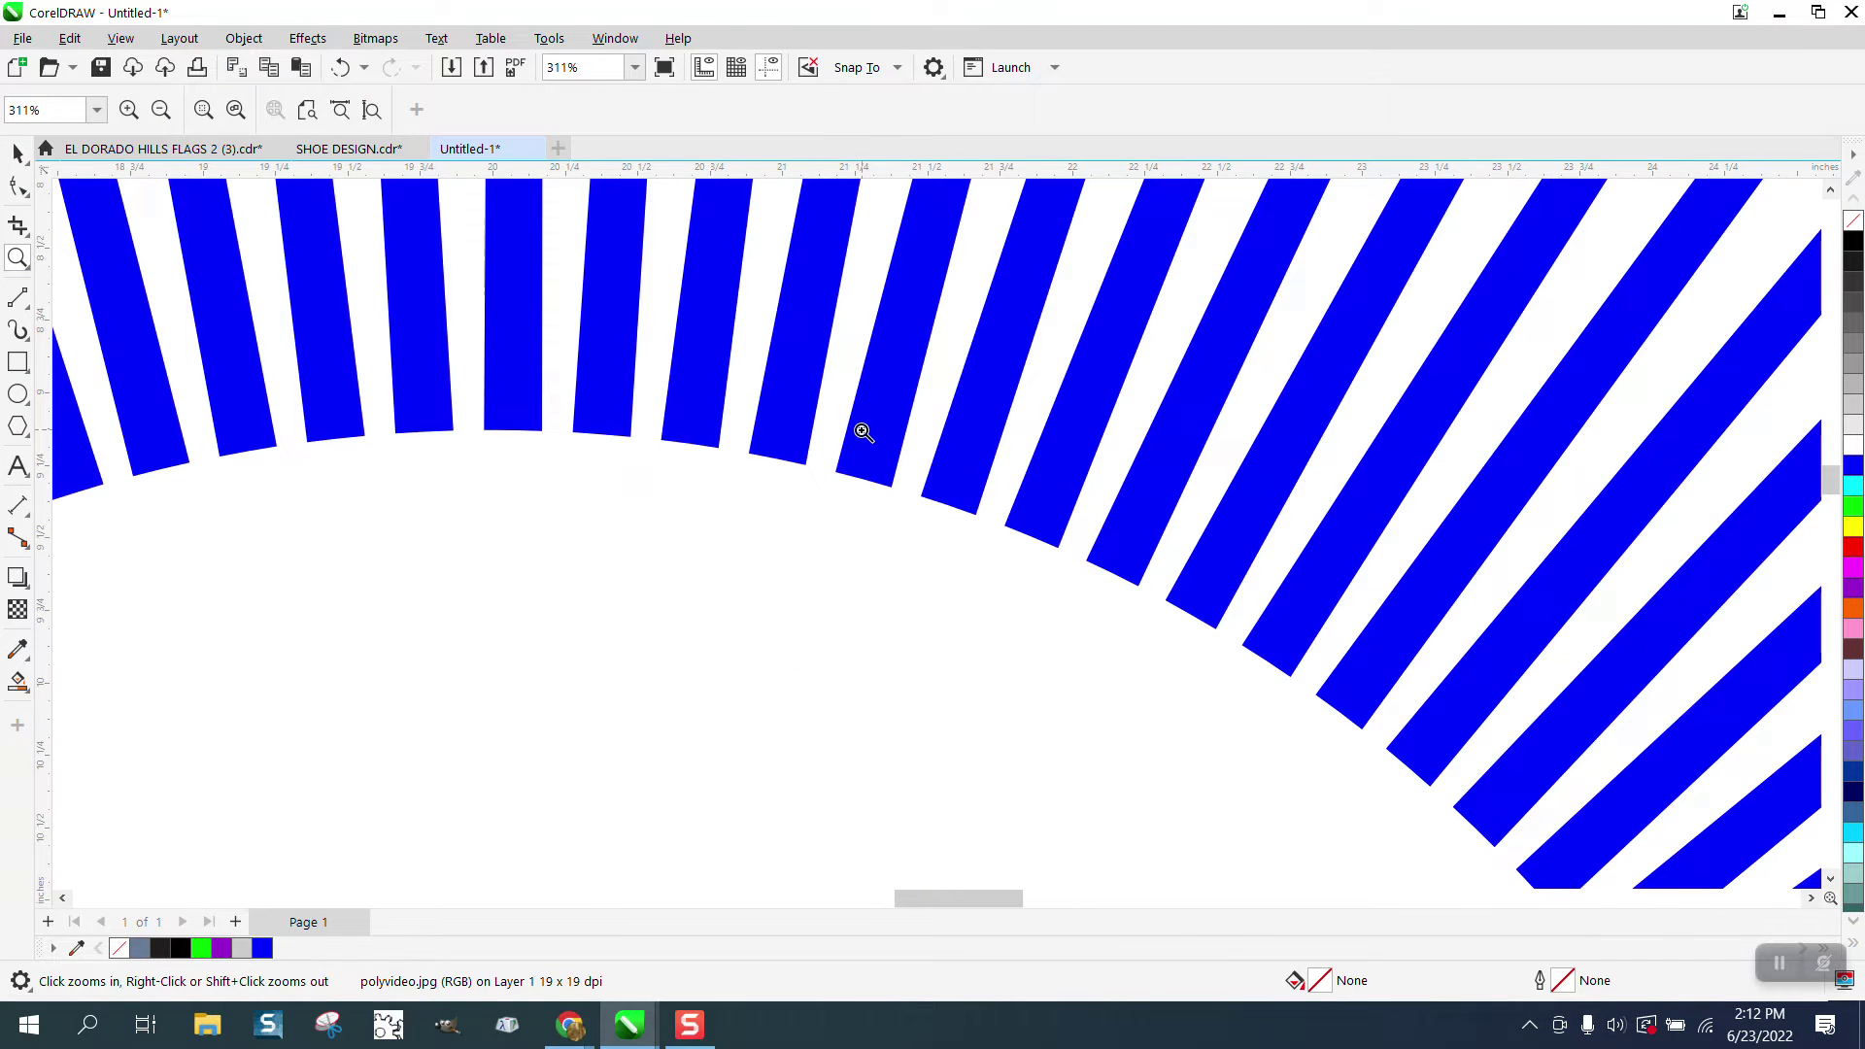
pyautogui.scroll(-1, 812, 435)
pyautogui.scroll(-2, 812, 442)
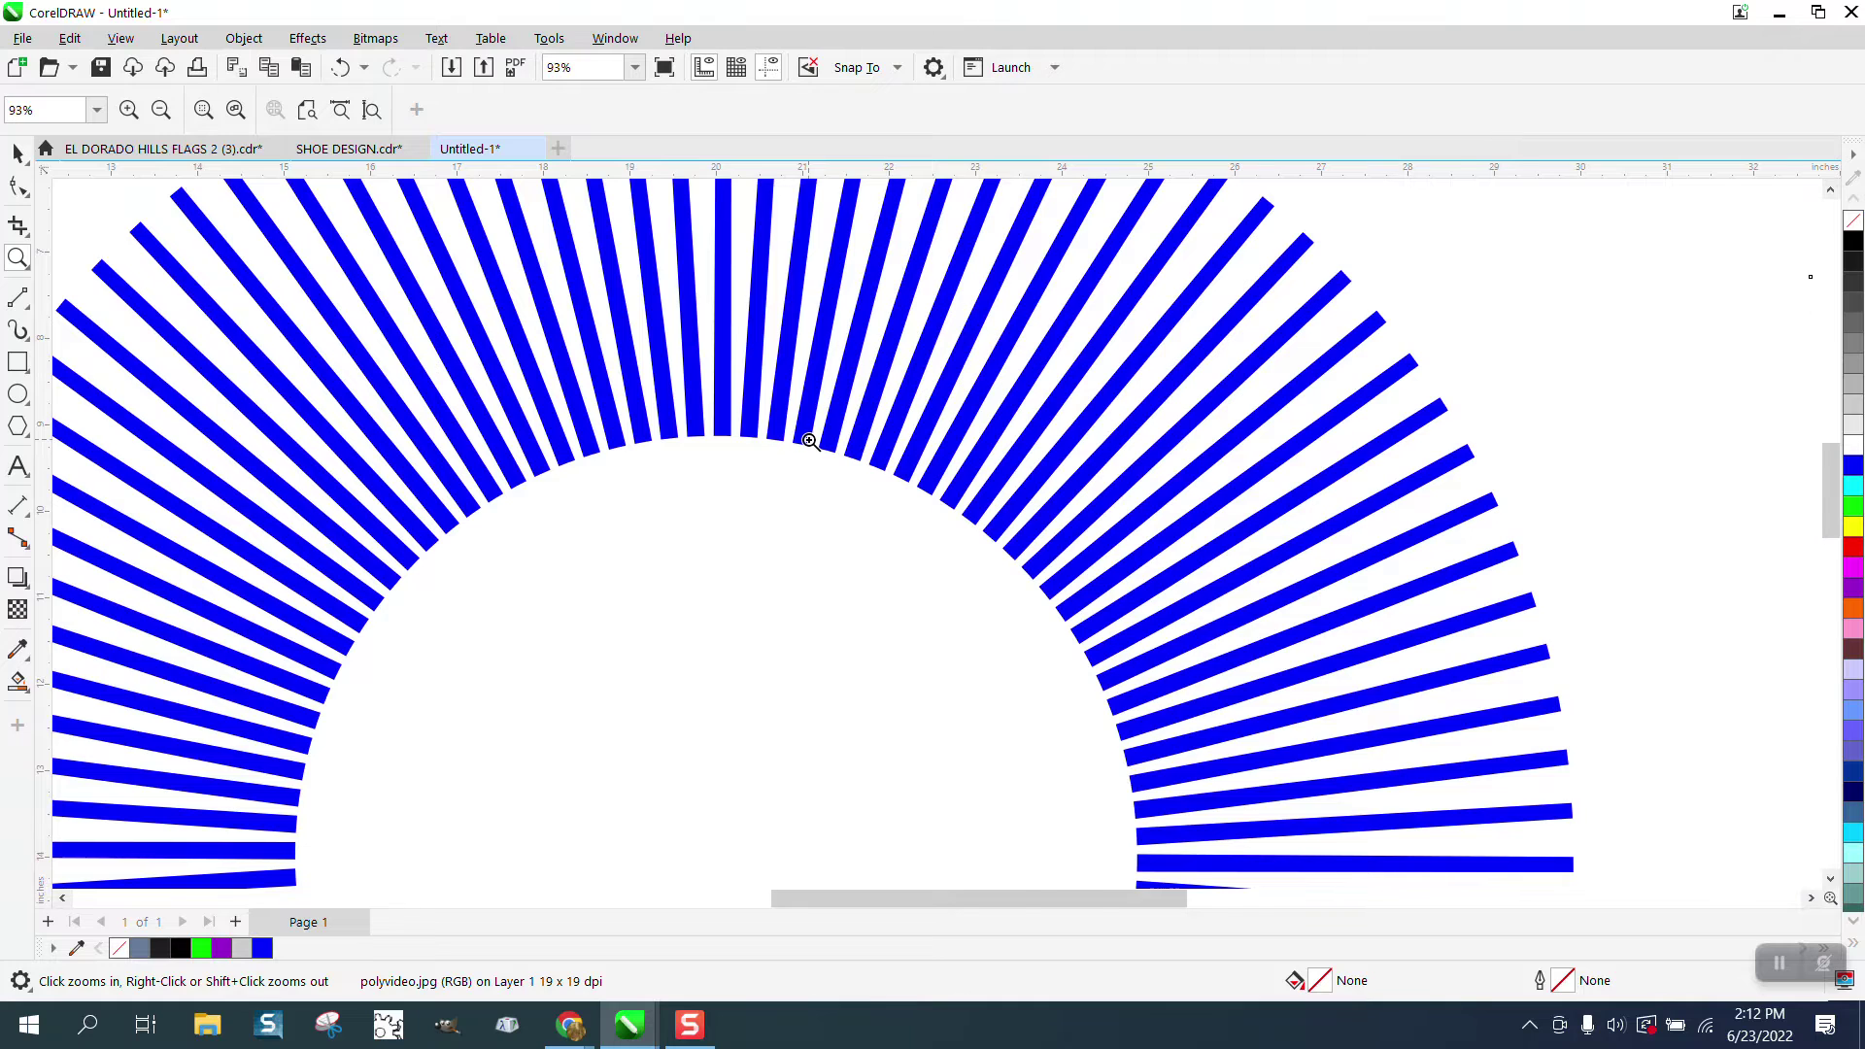
pyautogui.scroll(-1, 810, 442)
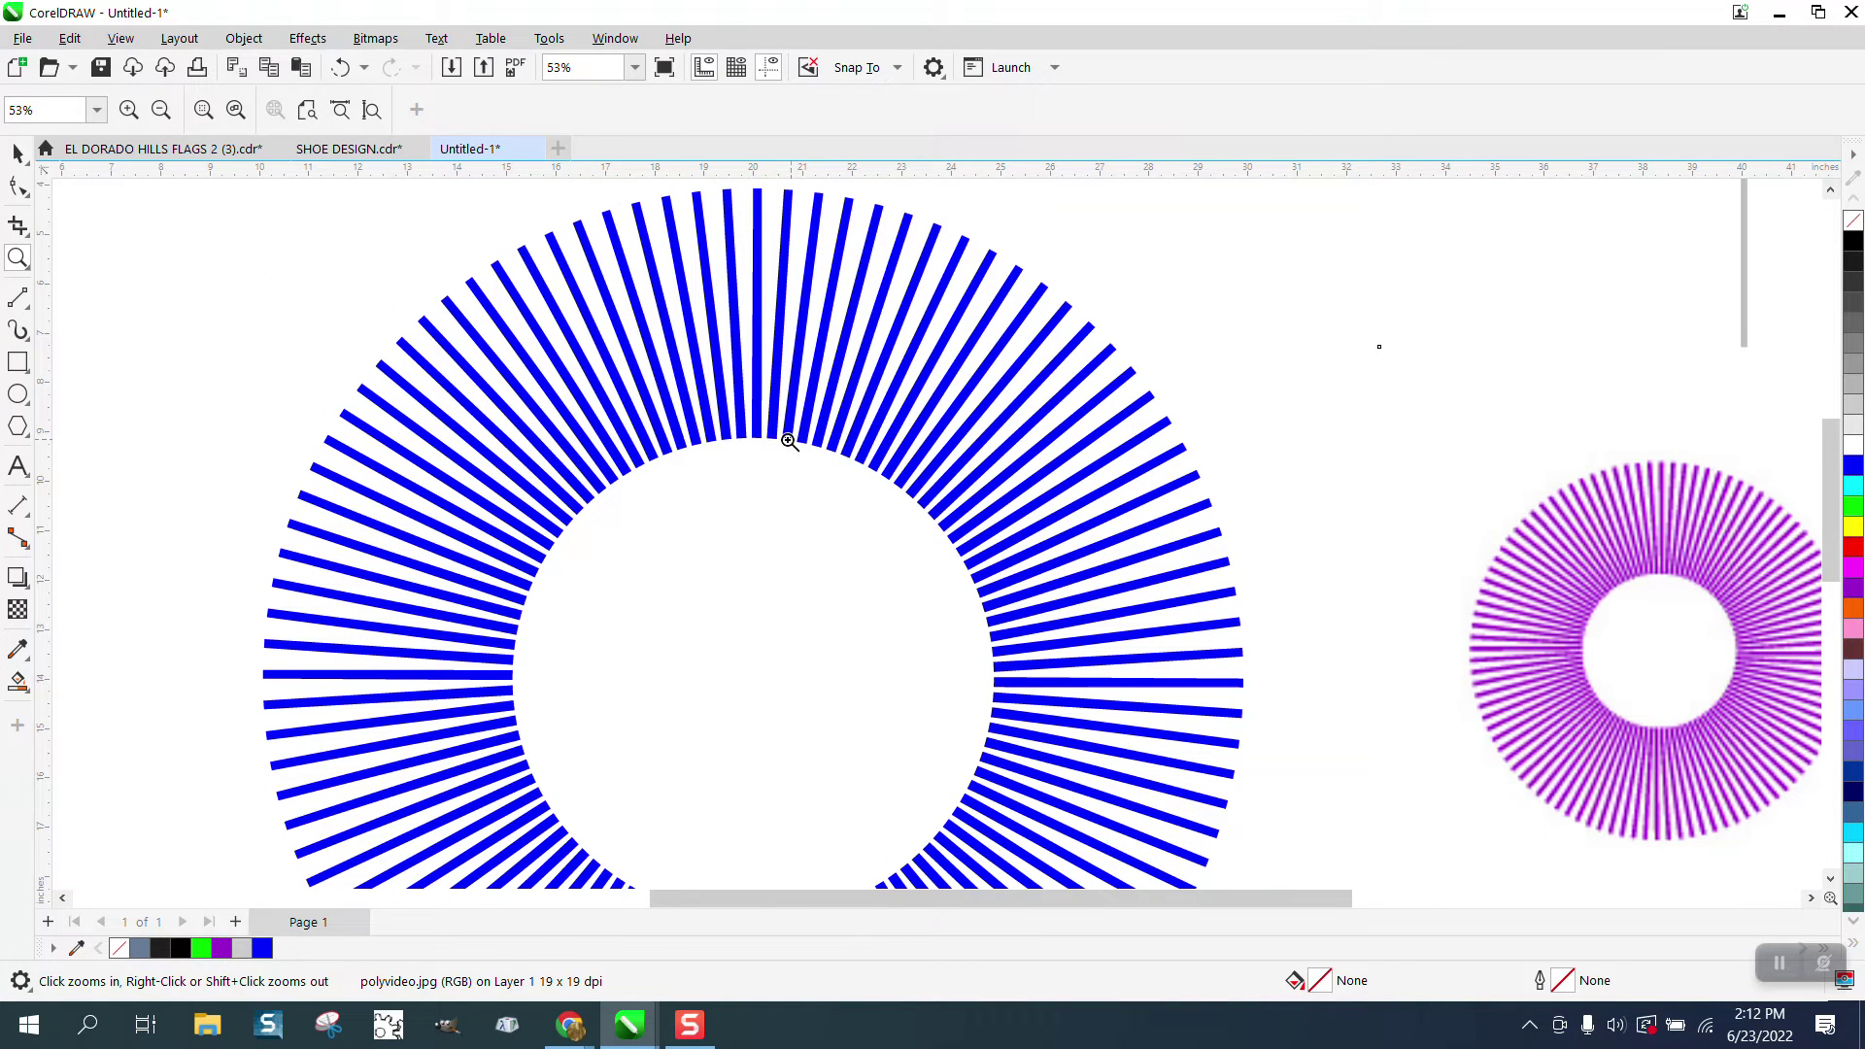
pyautogui.click(1611, 569)
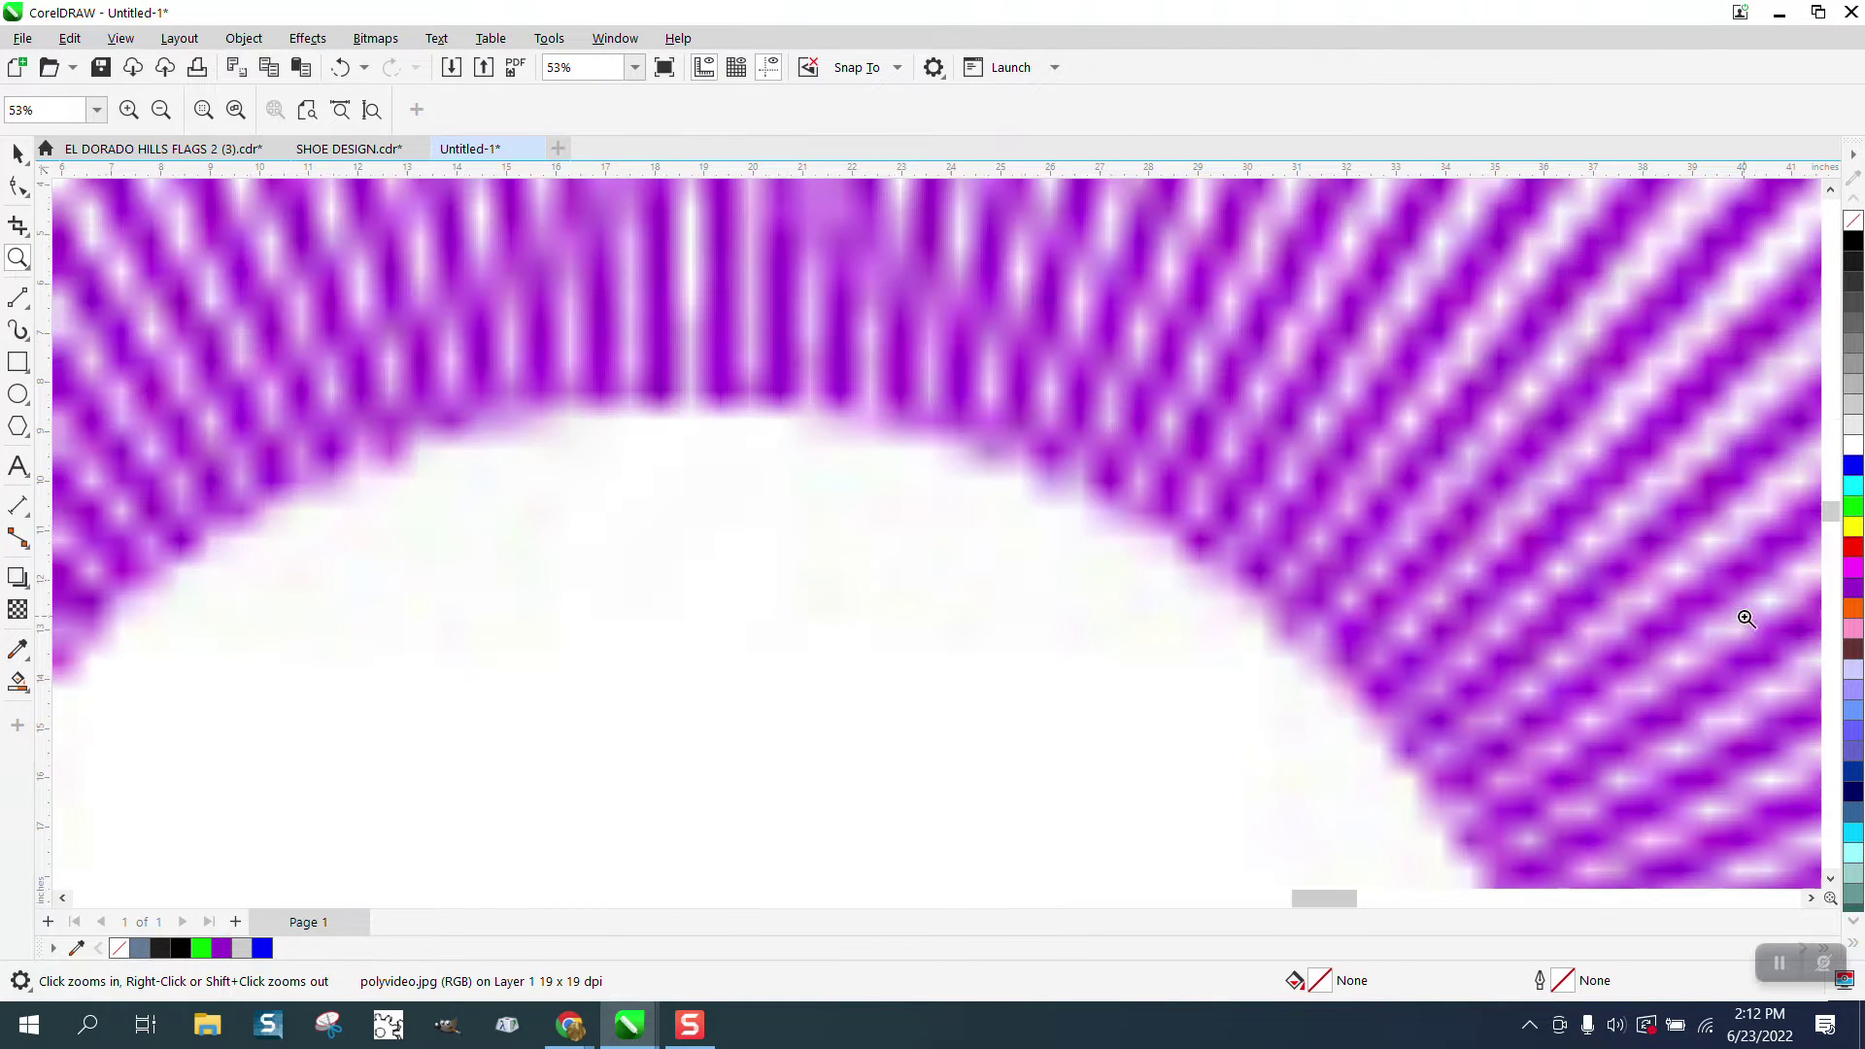
pyautogui.scroll(-2, 826, 444)
pyautogui.scroll(-4, 859, 456)
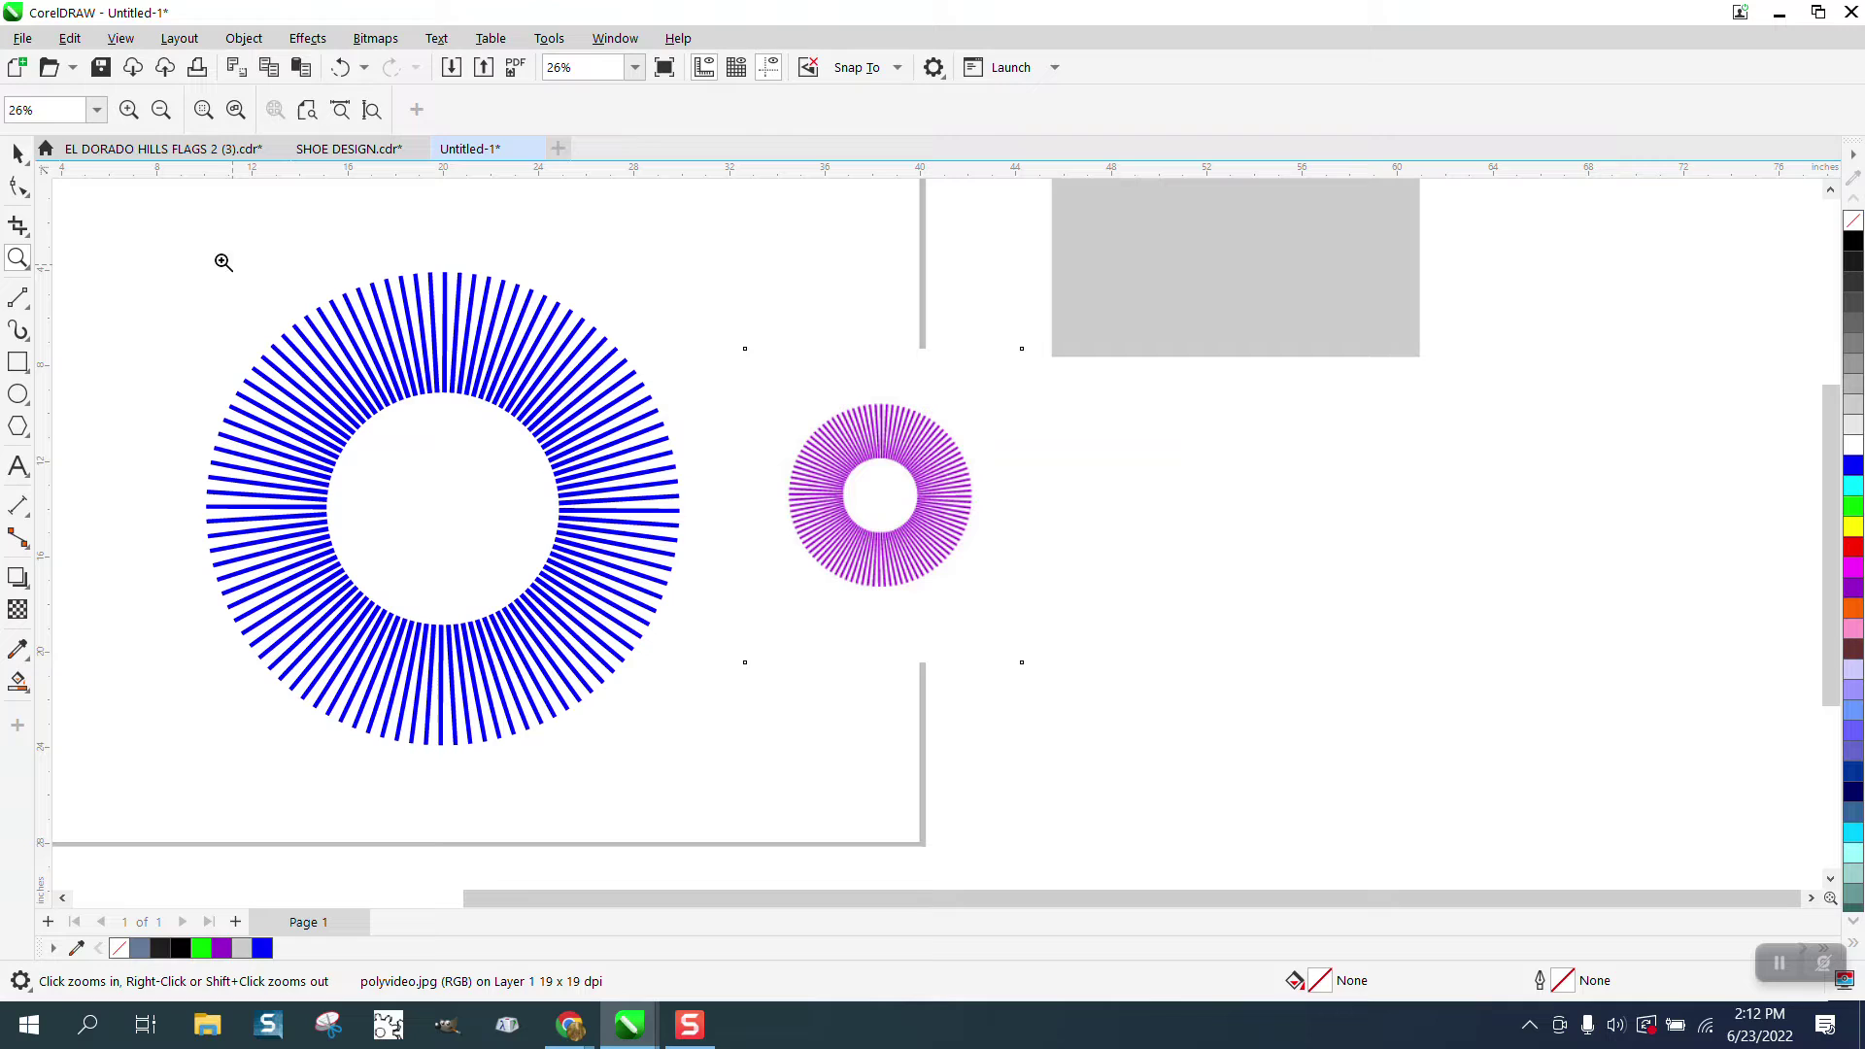
pyautogui.click(18, 155)
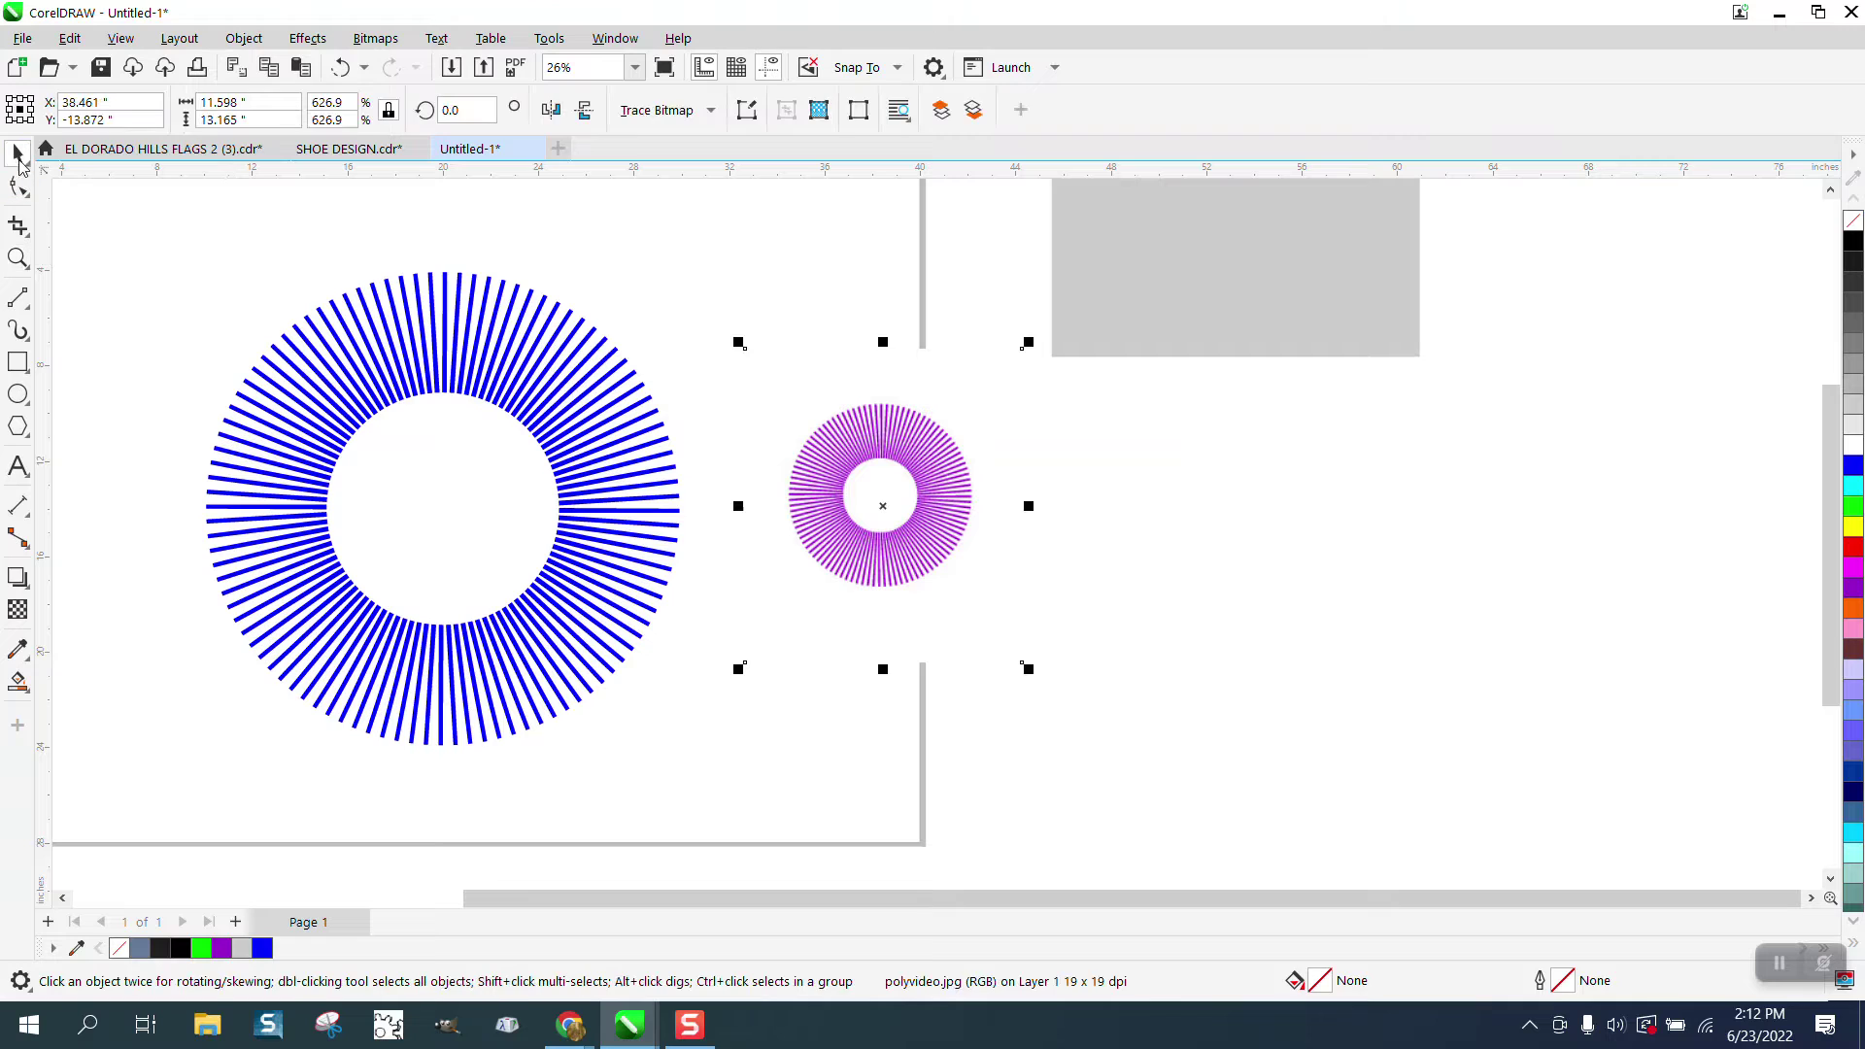
# Remove the ring's blue fill and give it a black outline
pyautogui.click(459, 298)
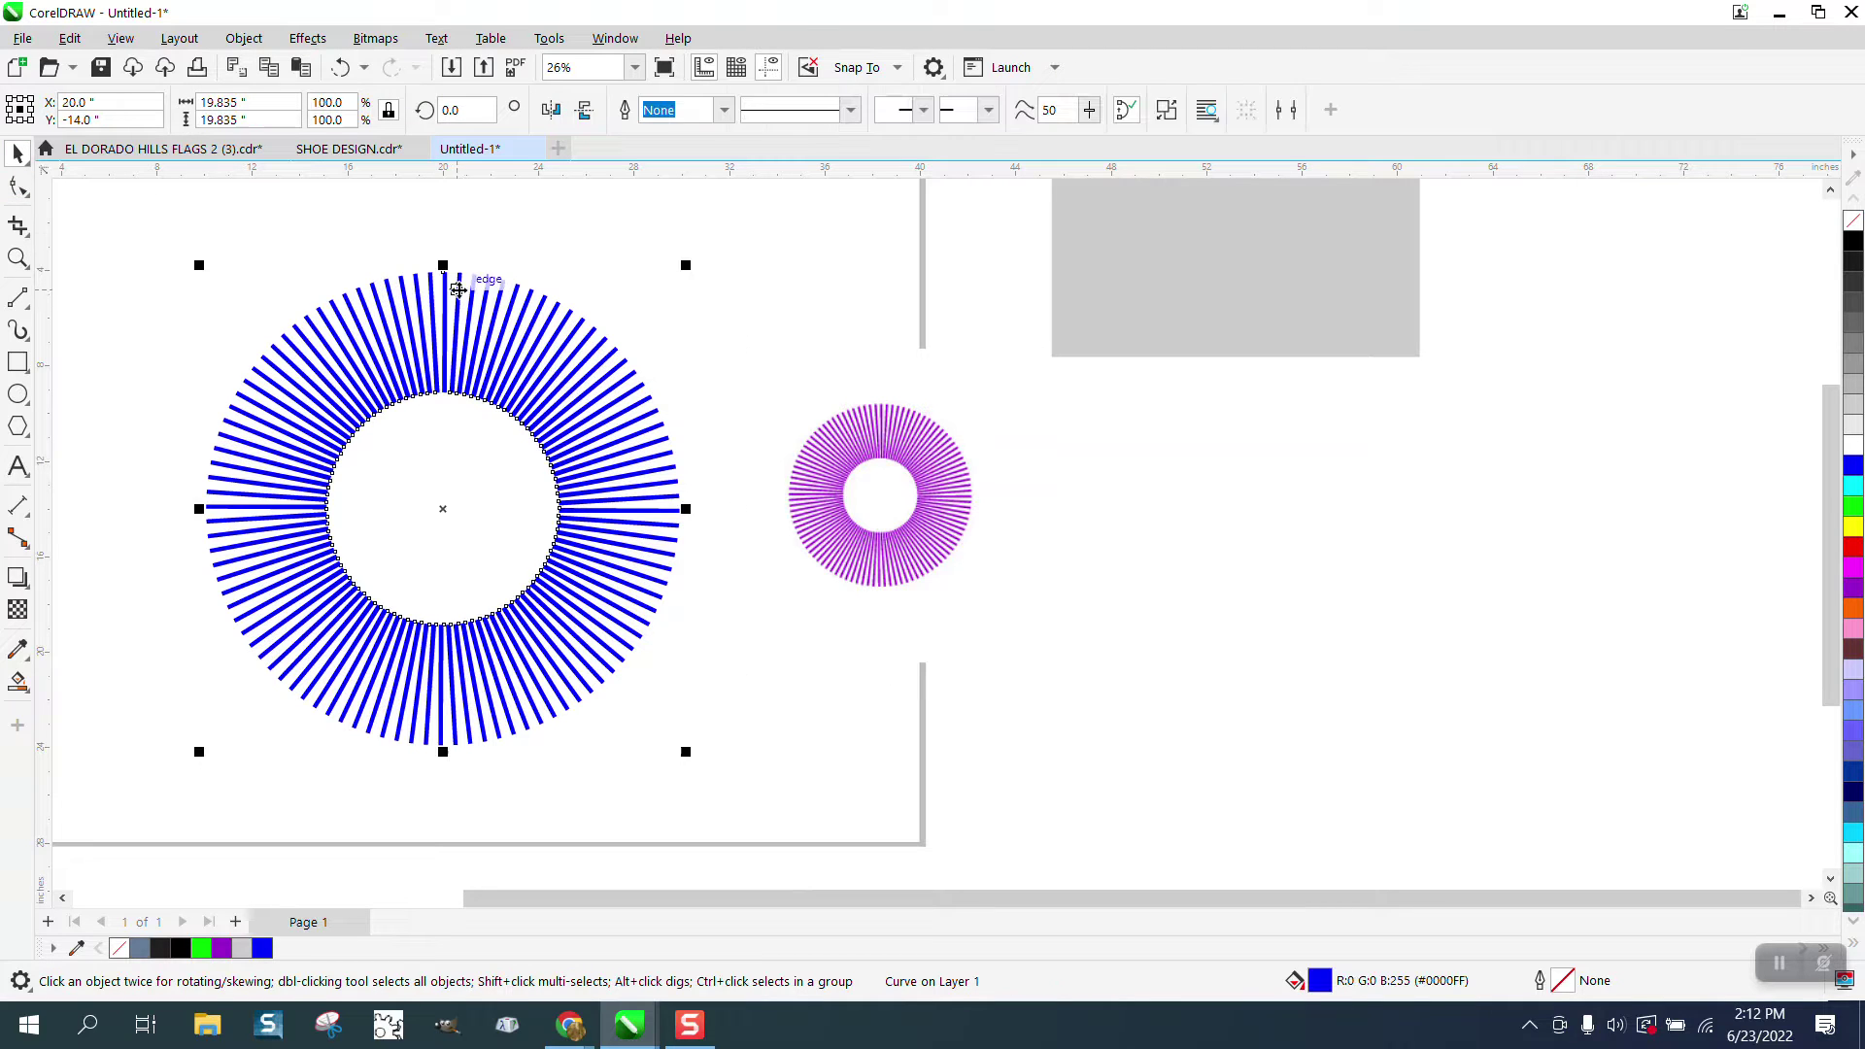
pyautogui.click(1851, 222)
pyautogui.rightClick(1853, 241)
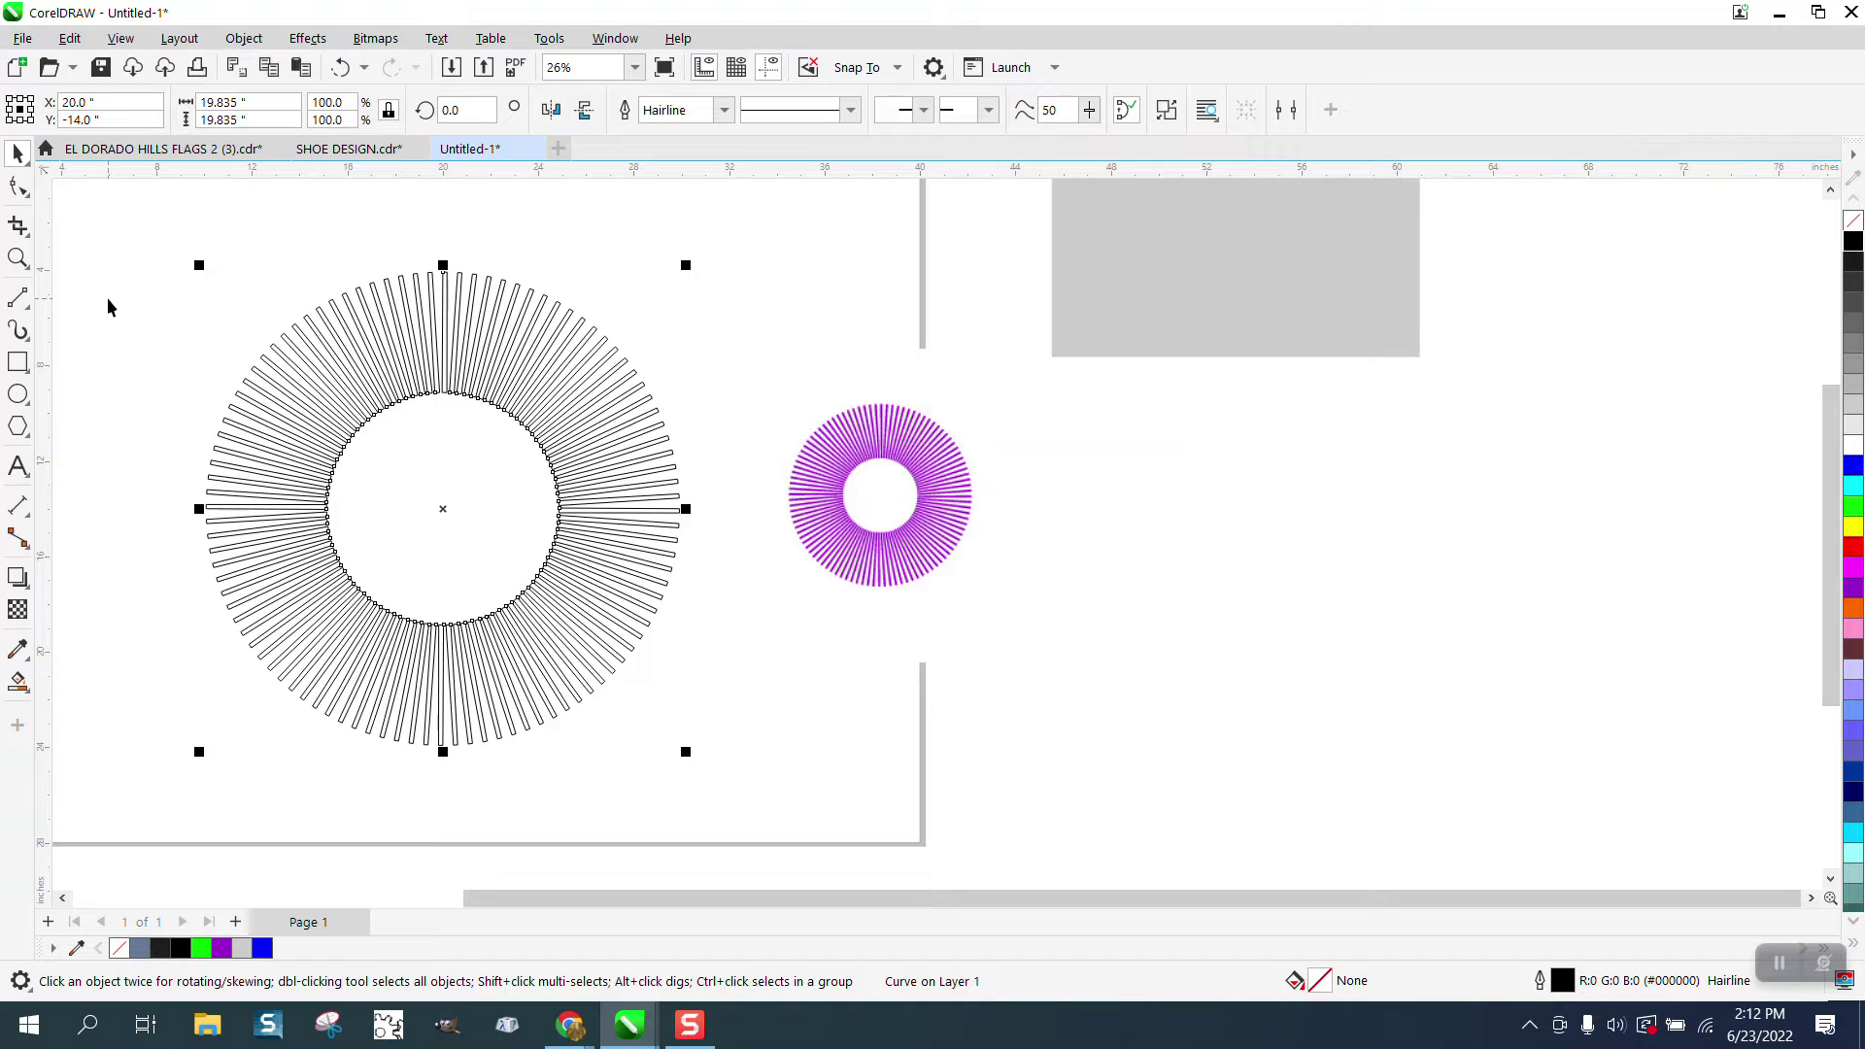
# Drag horizontal and vertical guidelines from the rulers to cross at the ring centre
pyautogui.click(18, 682)
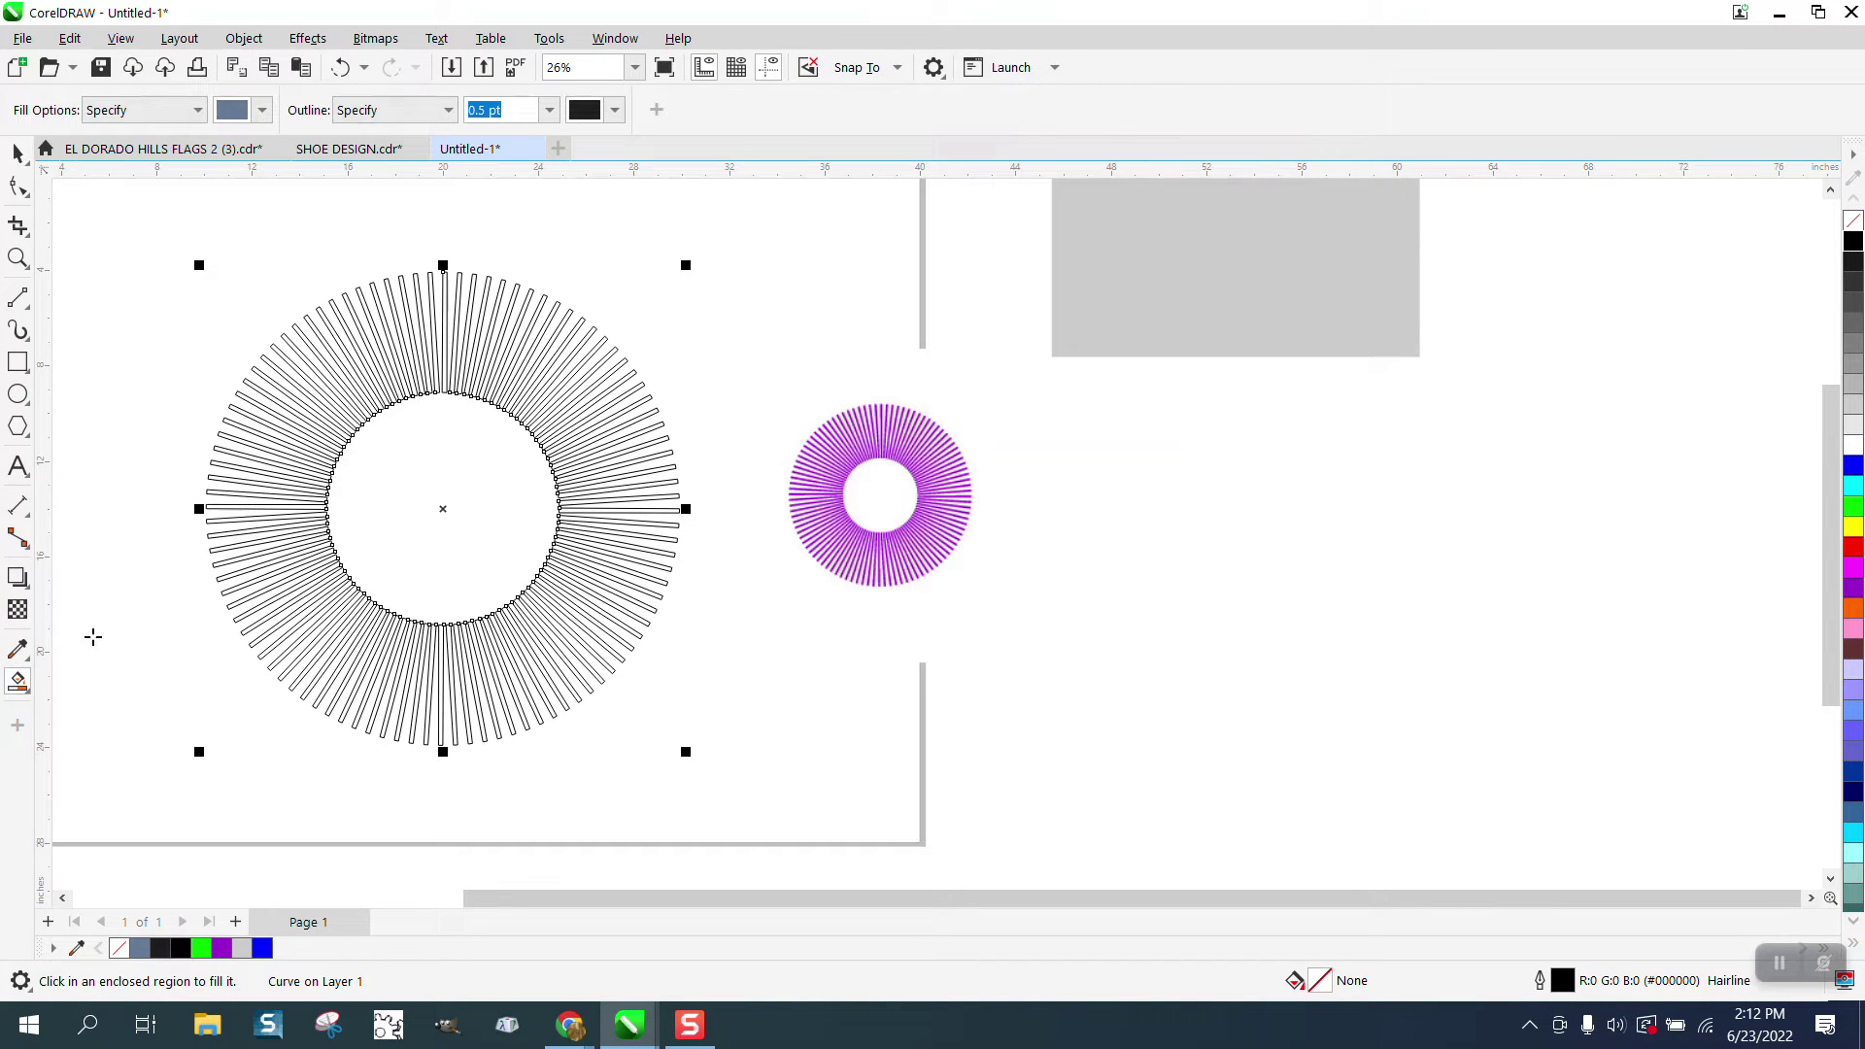
pyautogui.moveTo(472, 175); pyautogui.dragTo(443, 507)
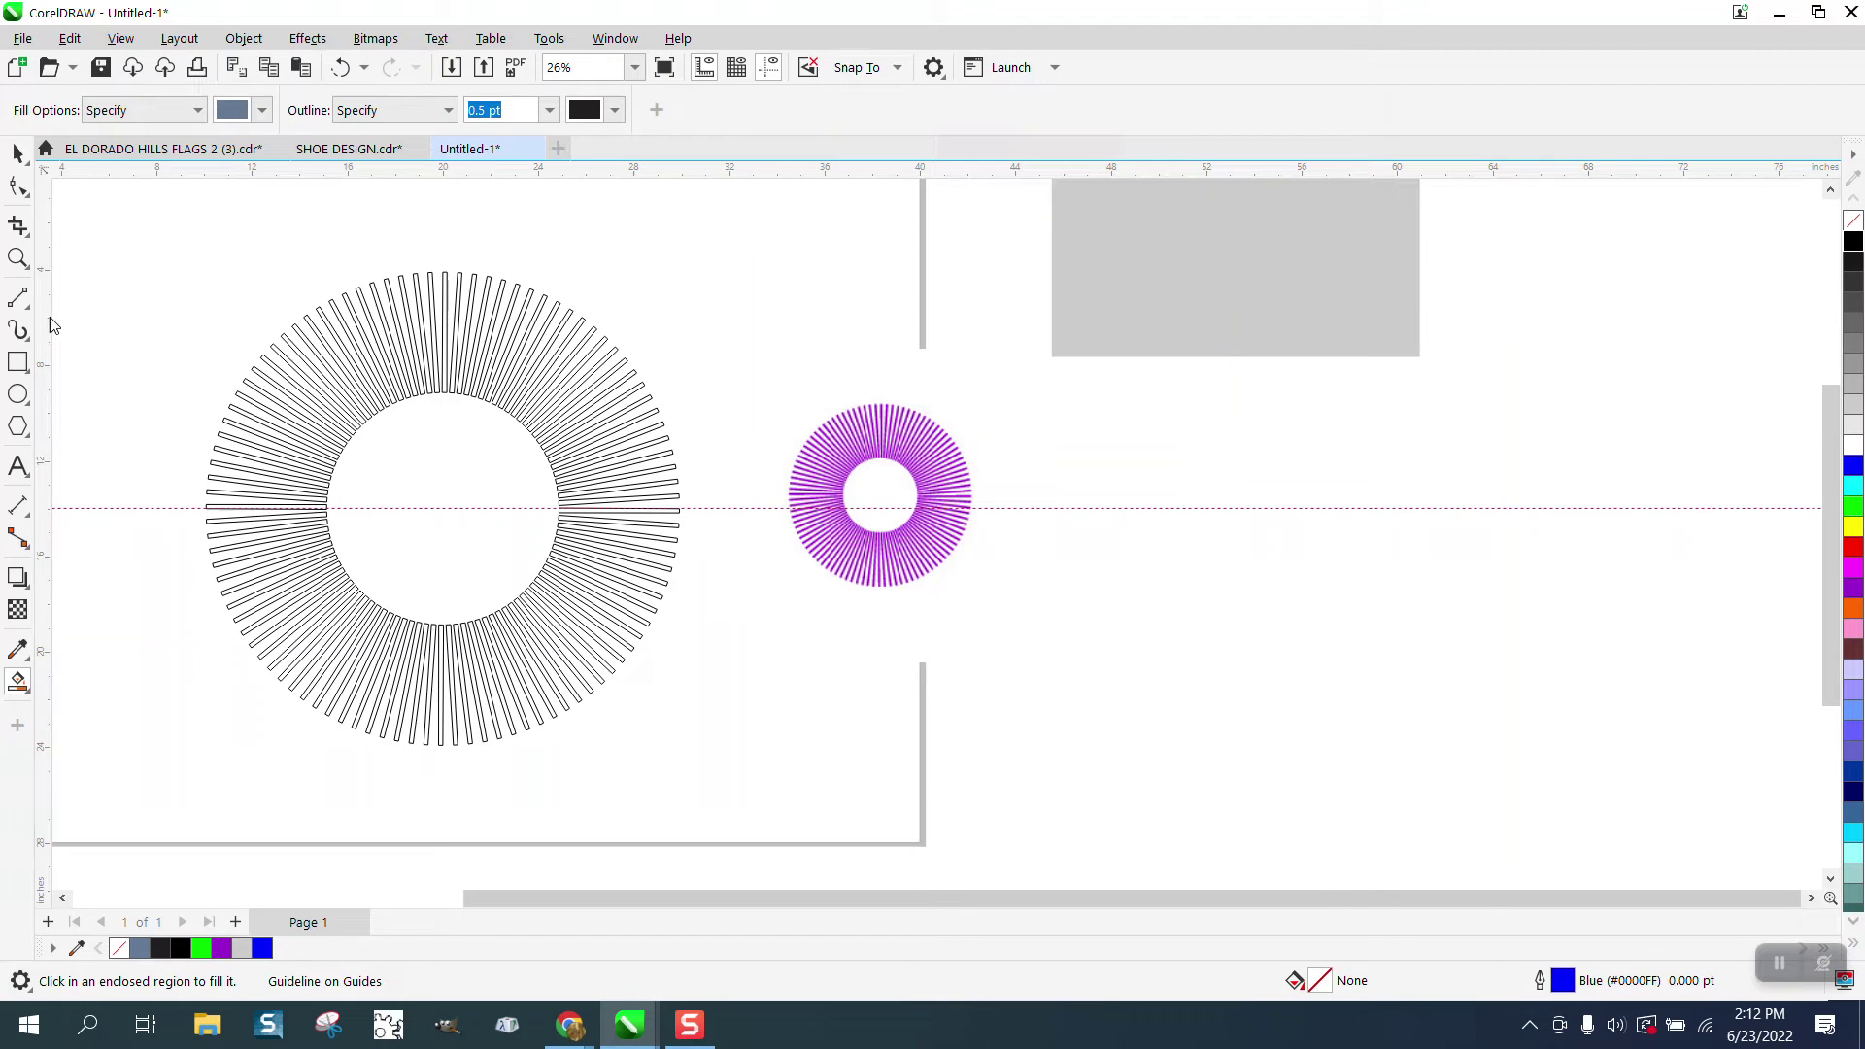
pyautogui.moveTo(90, 328); pyautogui.dragTo(144, 318)
pyautogui.press('space')
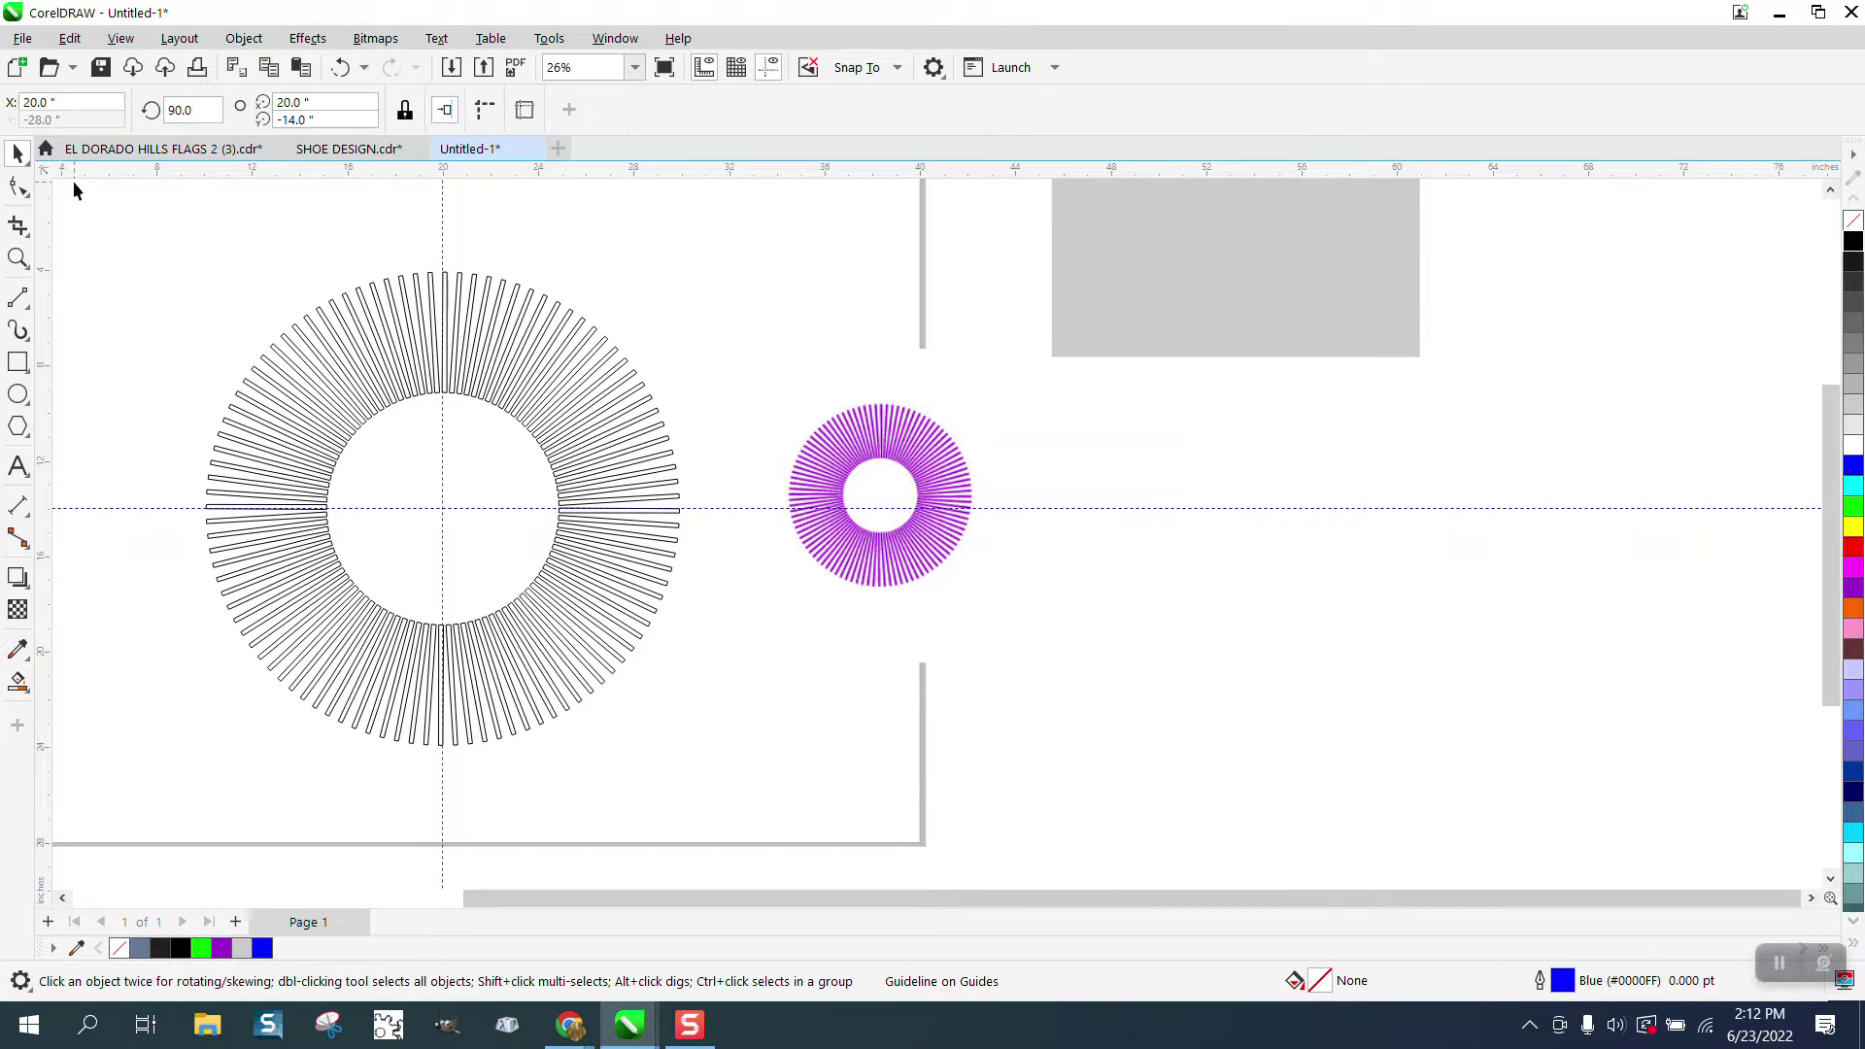
# Smart Fill the top spoke into a separate blue-grey (C40 M20 Y0 K40) shape
pyautogui.click(18, 257)
pyautogui.moveTo(476, 364); pyautogui.dragTo(478, 366)
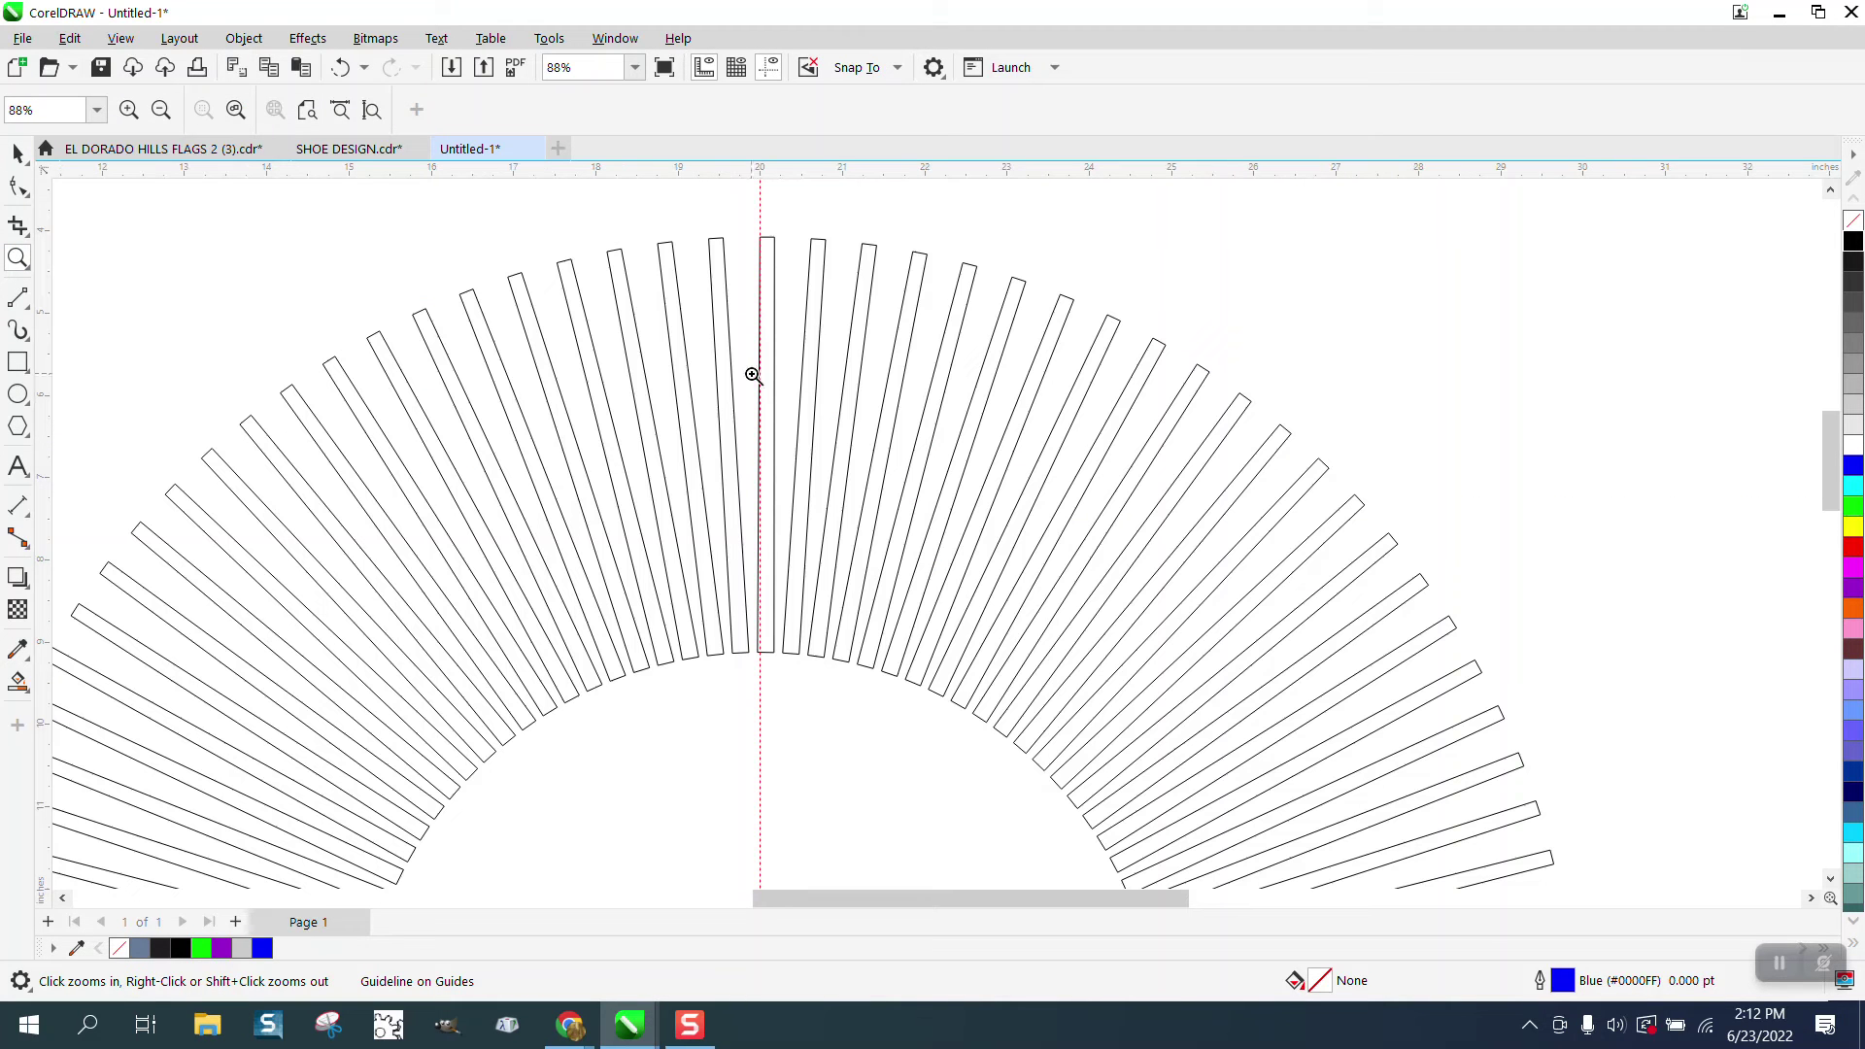
pyautogui.click(18, 682)
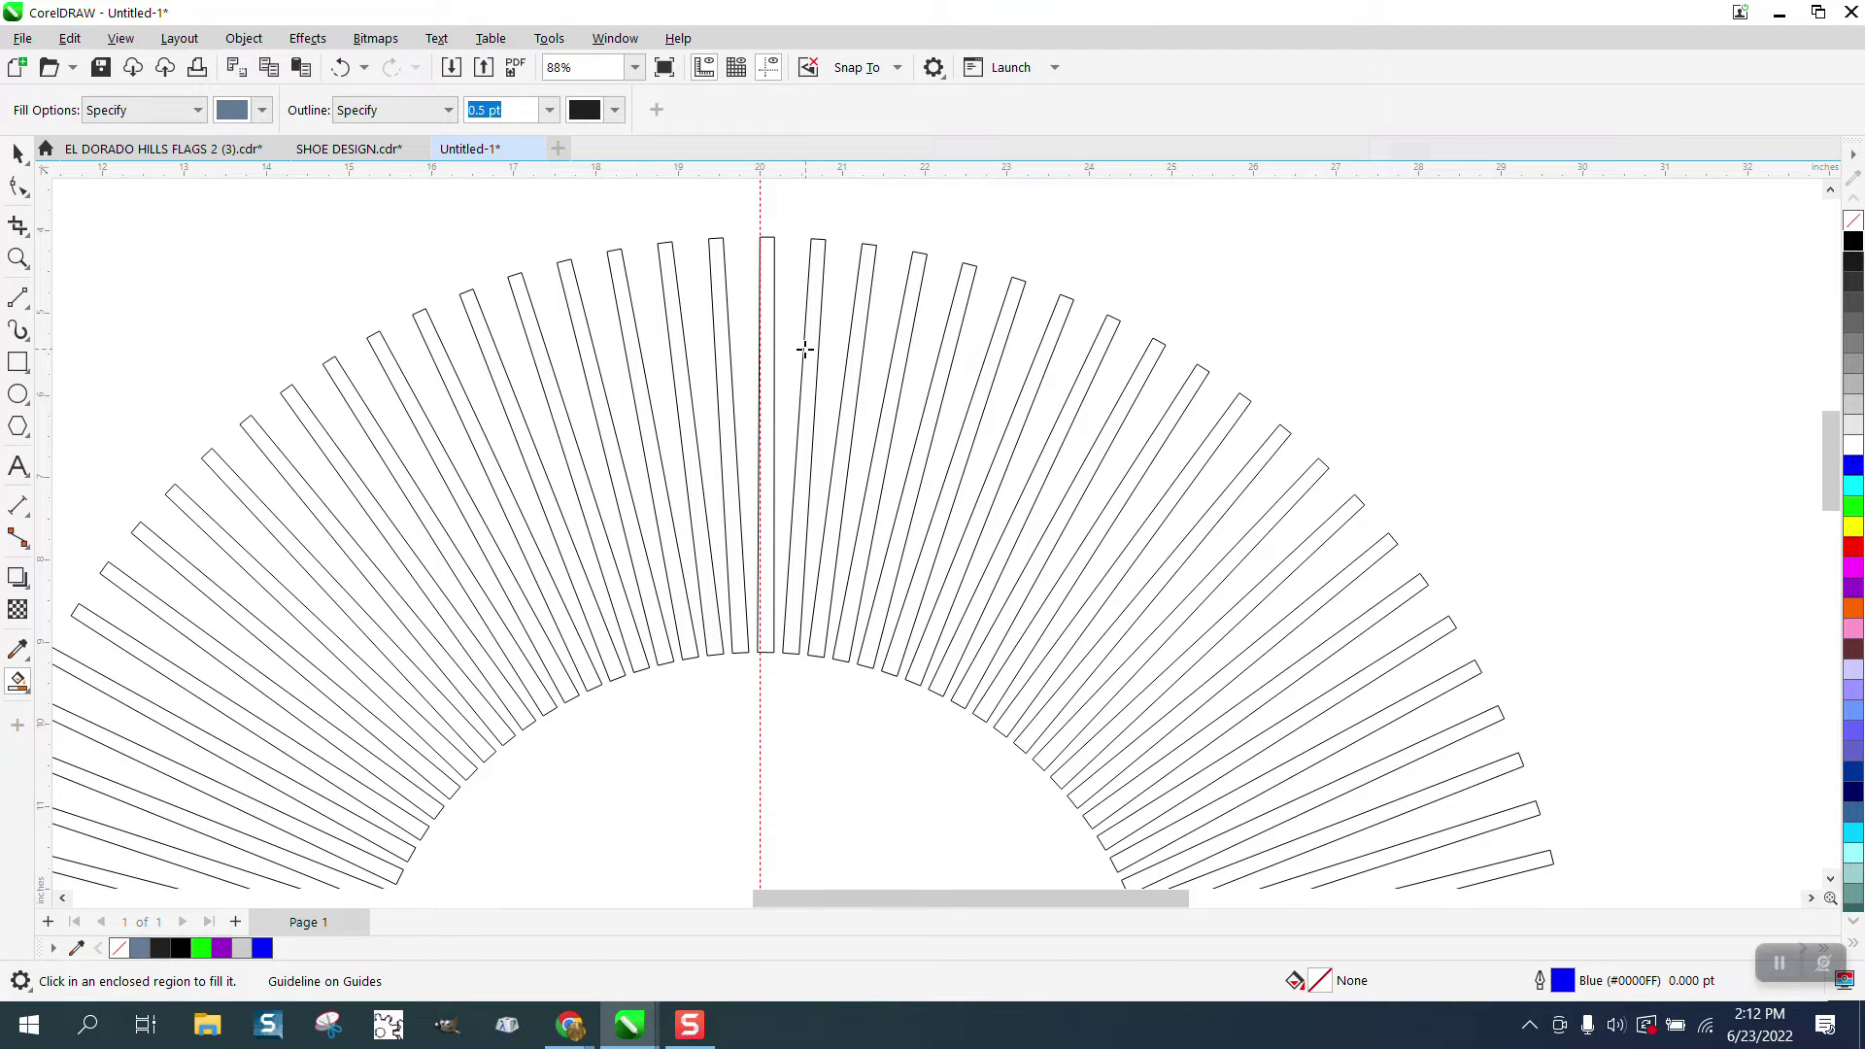
pyautogui.click(767, 348)
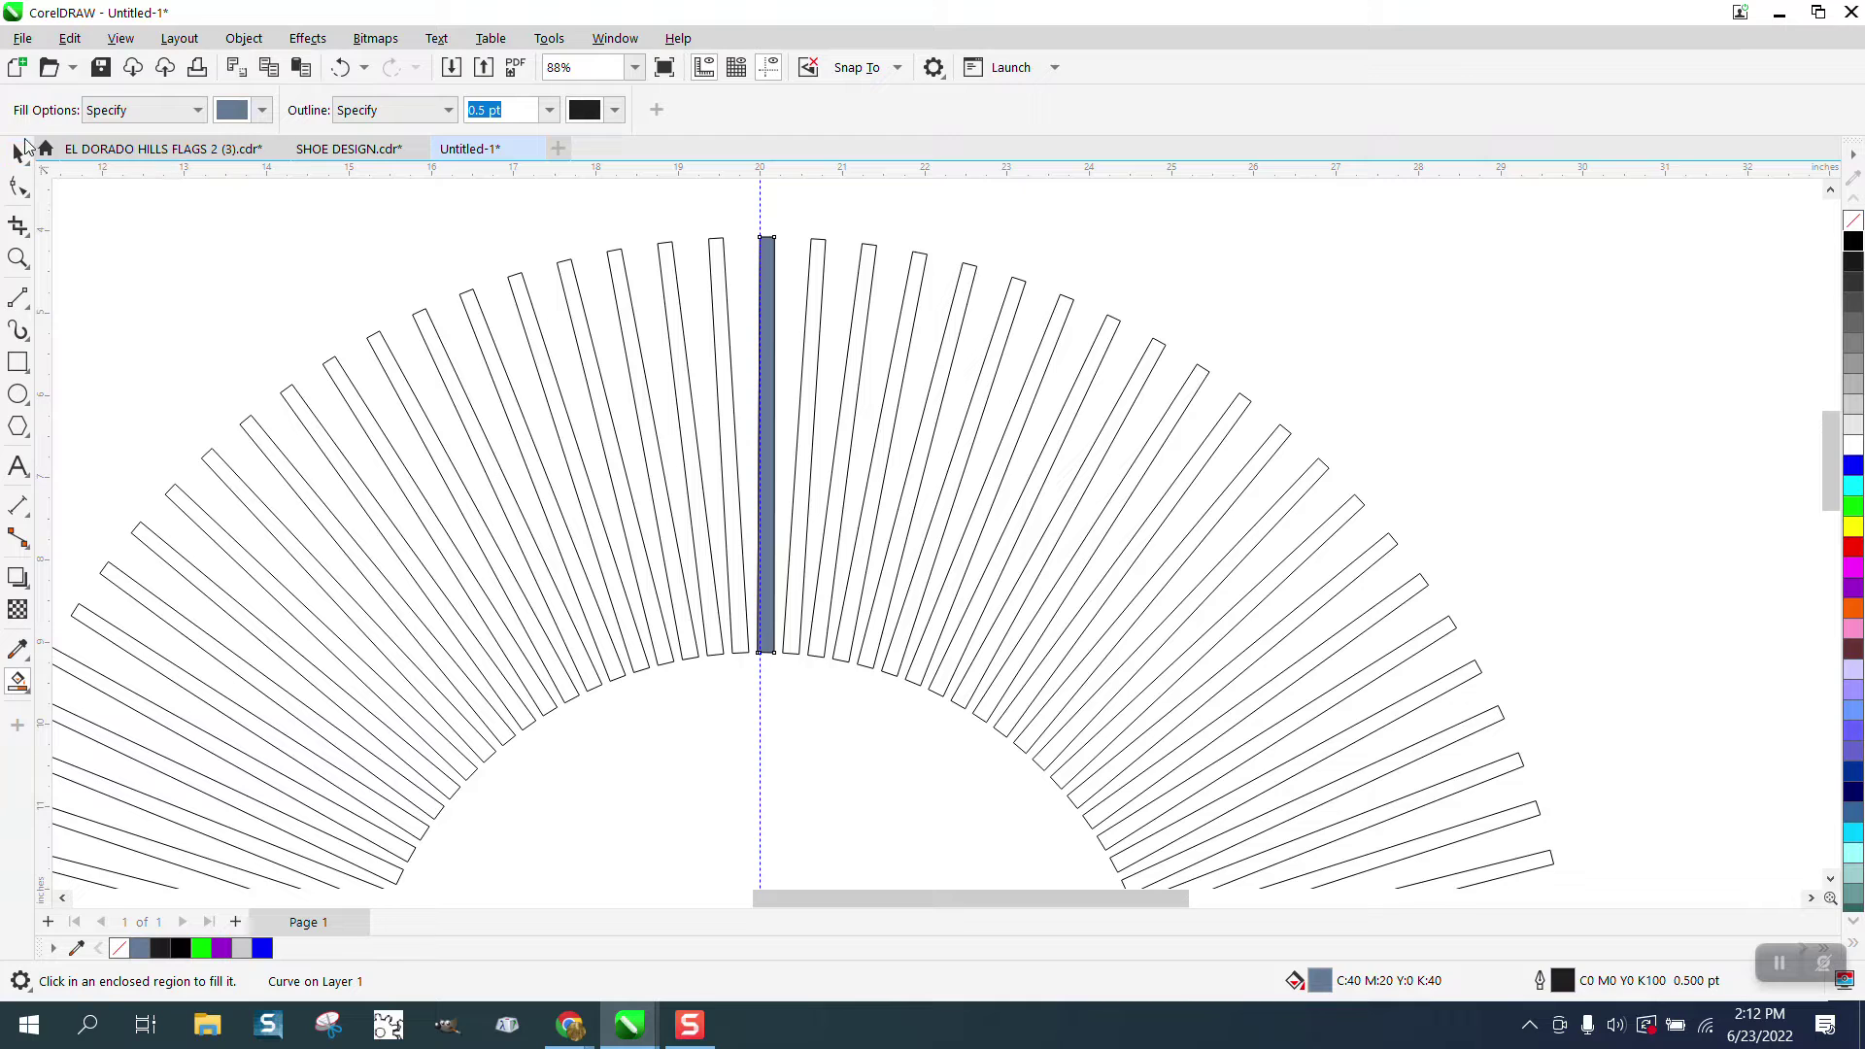
pyautogui.click(17, 152)
pyautogui.scroll(-8, 886, 503)
pyautogui.scroll(3, 899, 457)
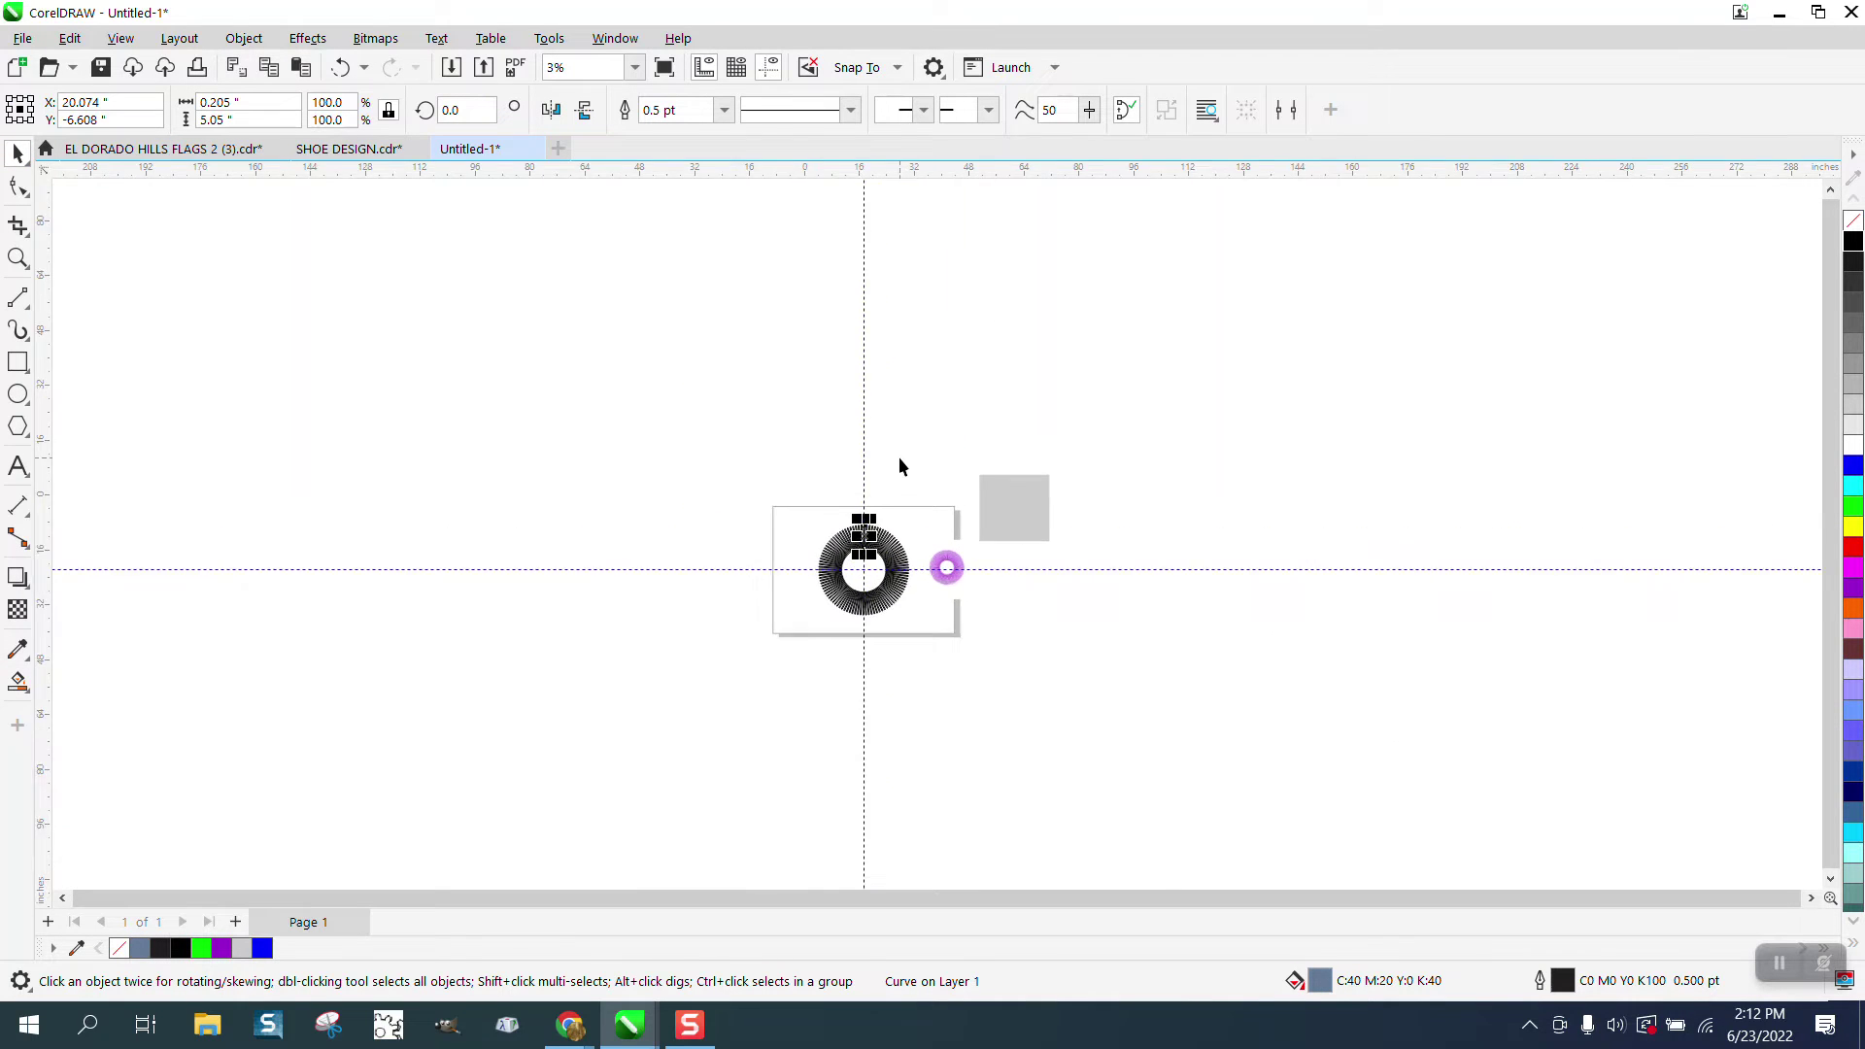
pyautogui.scroll(1, 898, 461)
pyautogui.click(17, 258)
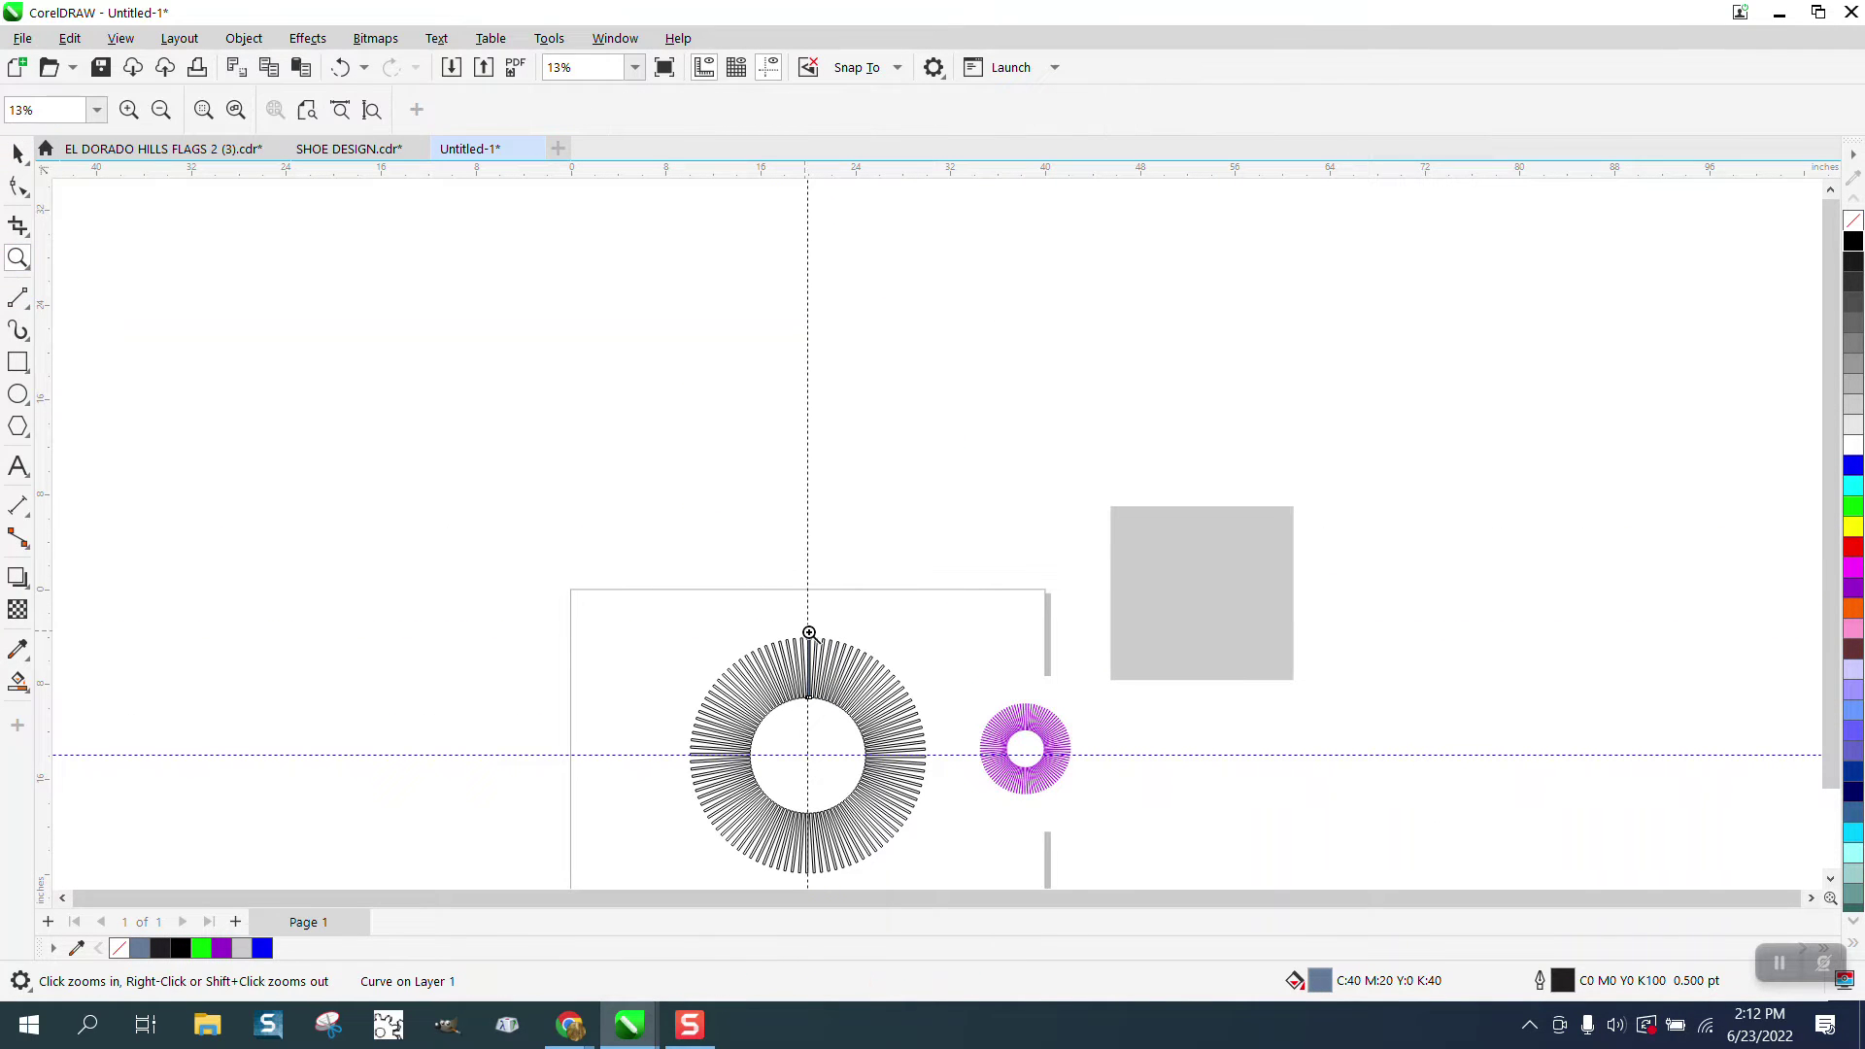
pyautogui.moveTo(750, 619); pyautogui.dragTo(1117, 879)
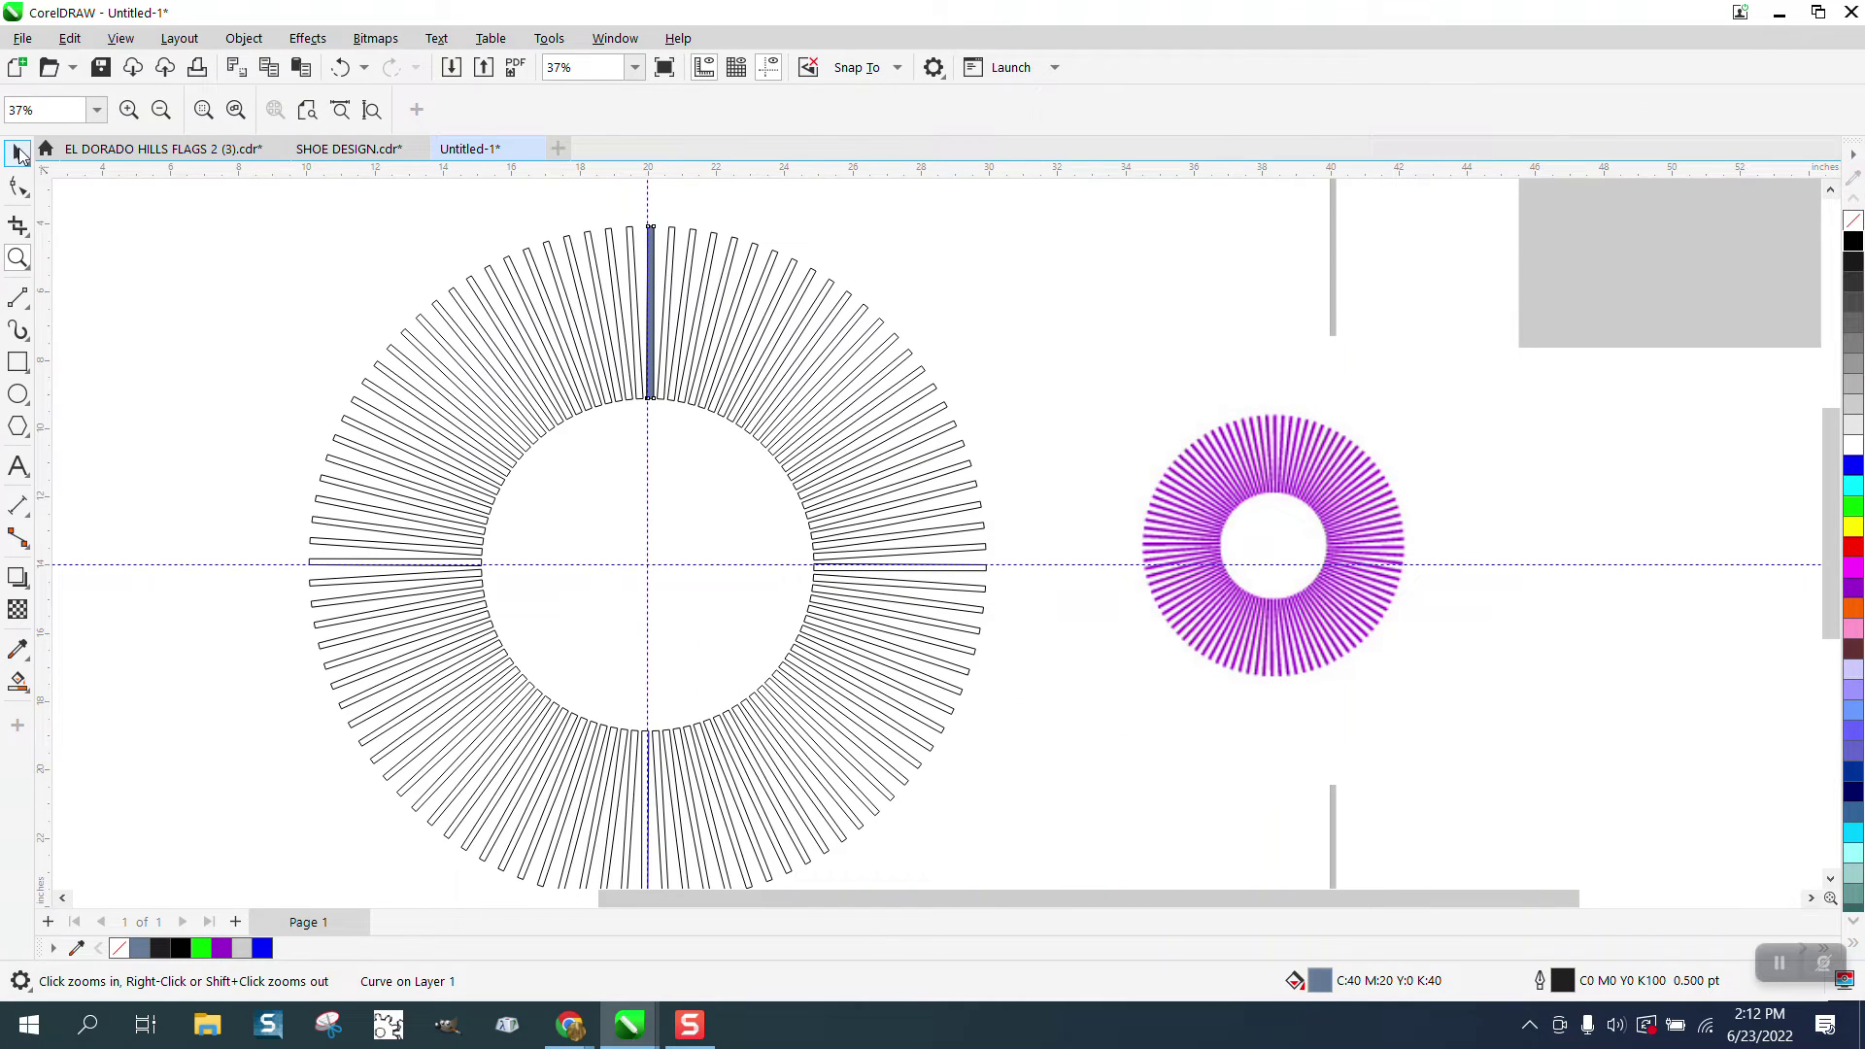
# Set the nudge distance to 2 and nudge the outlined ring left out of the way
pyautogui.click(17, 152)
pyautogui.click(826, 221)
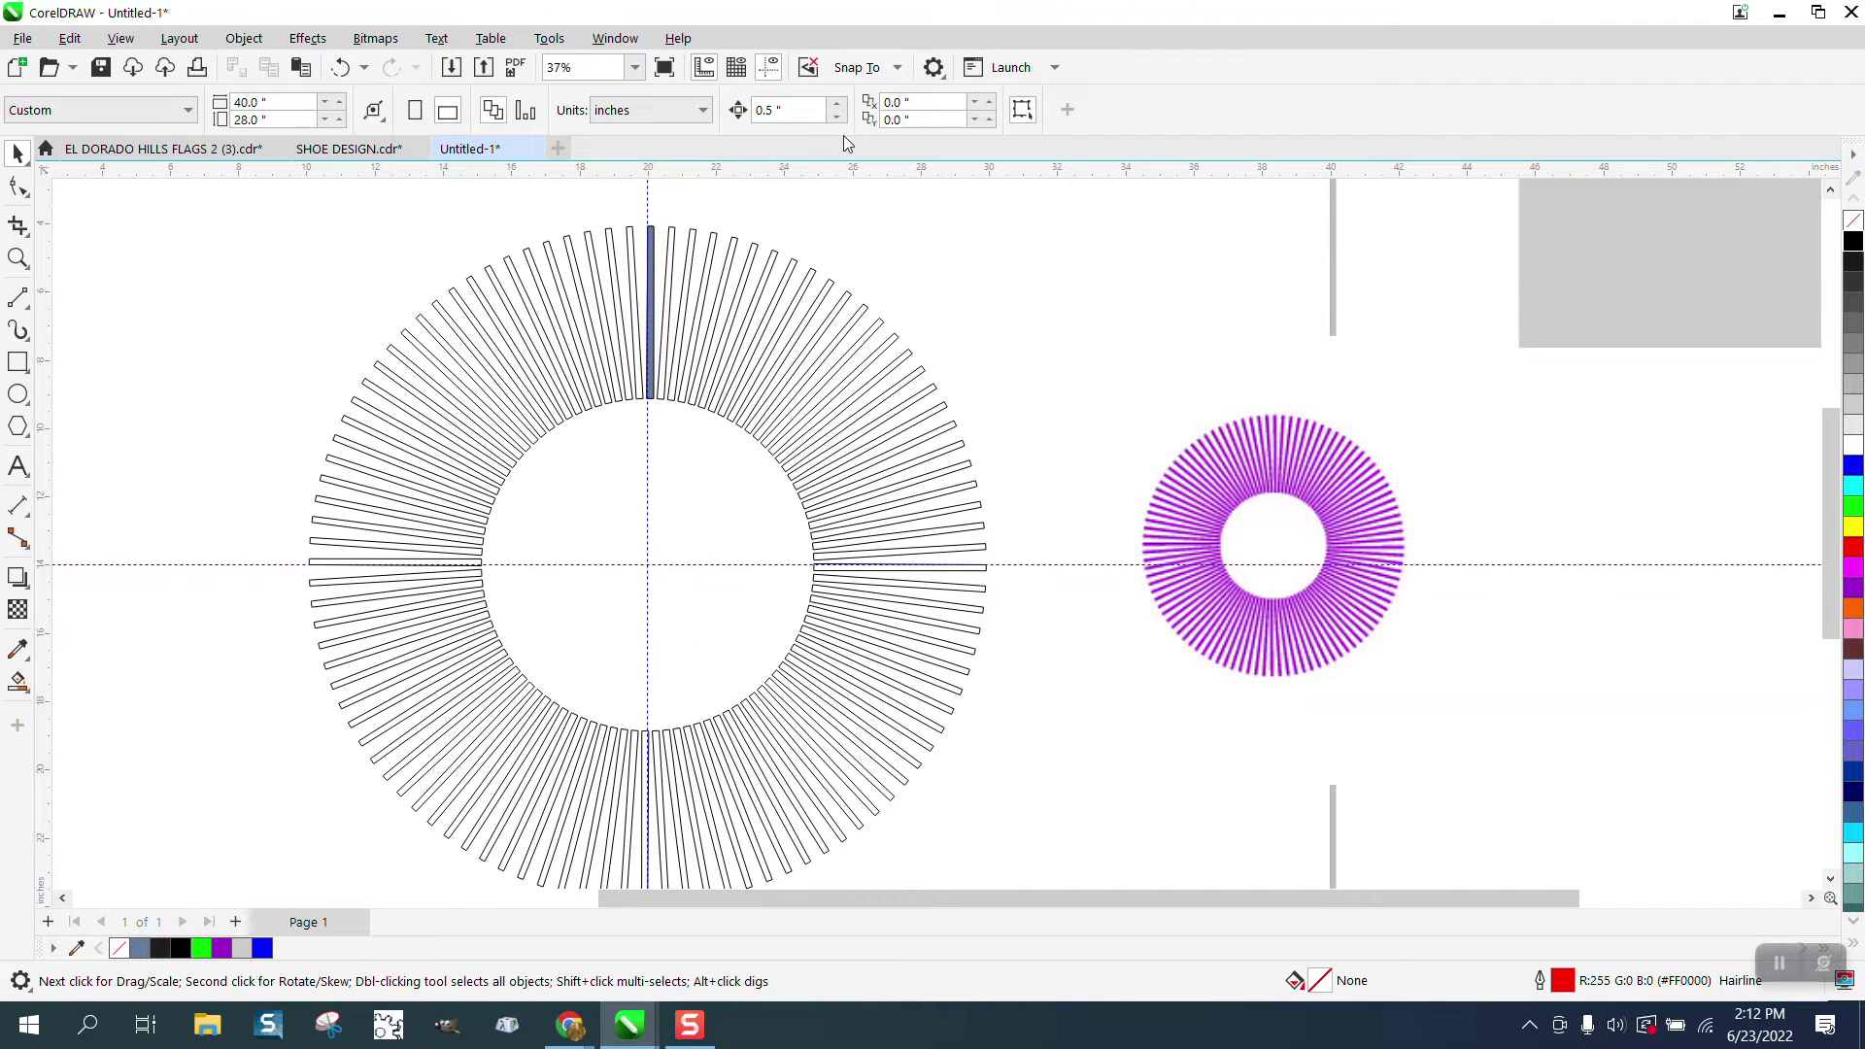
pyautogui.click(762, 110)
pyautogui.write('20')
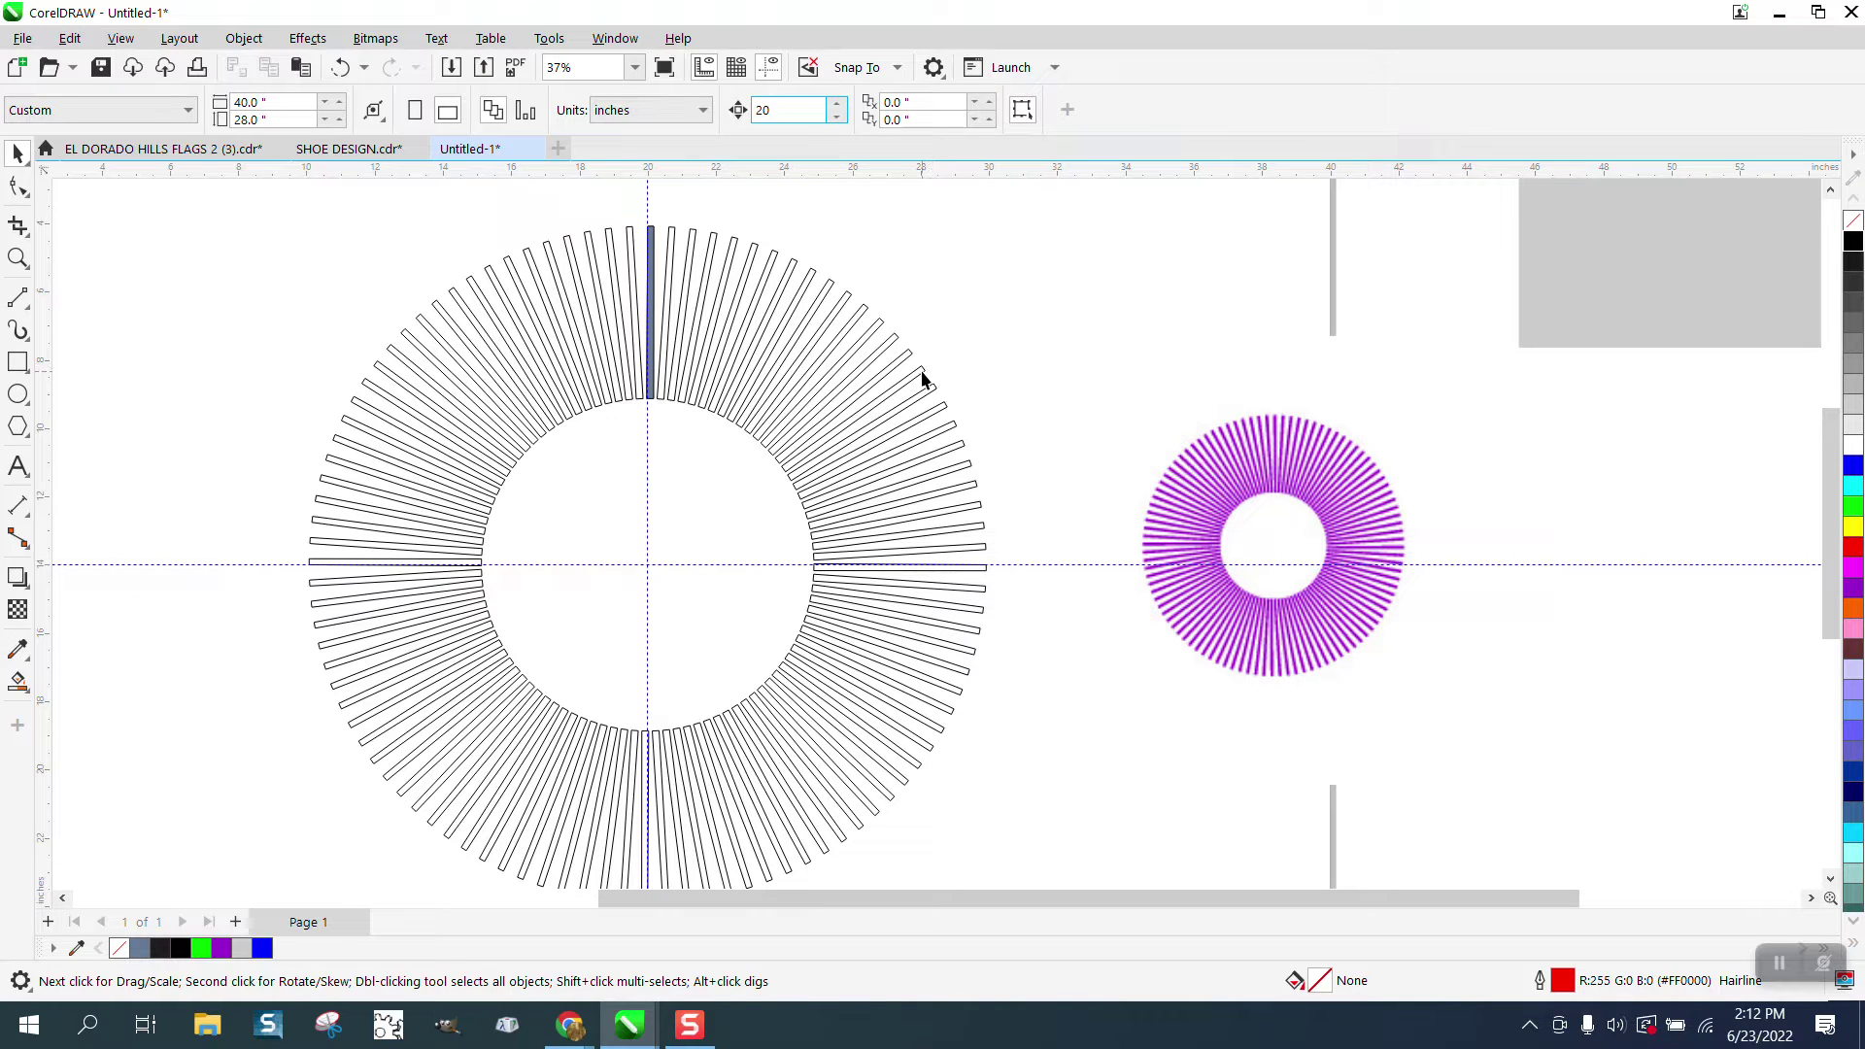
pyautogui.click(922, 375)
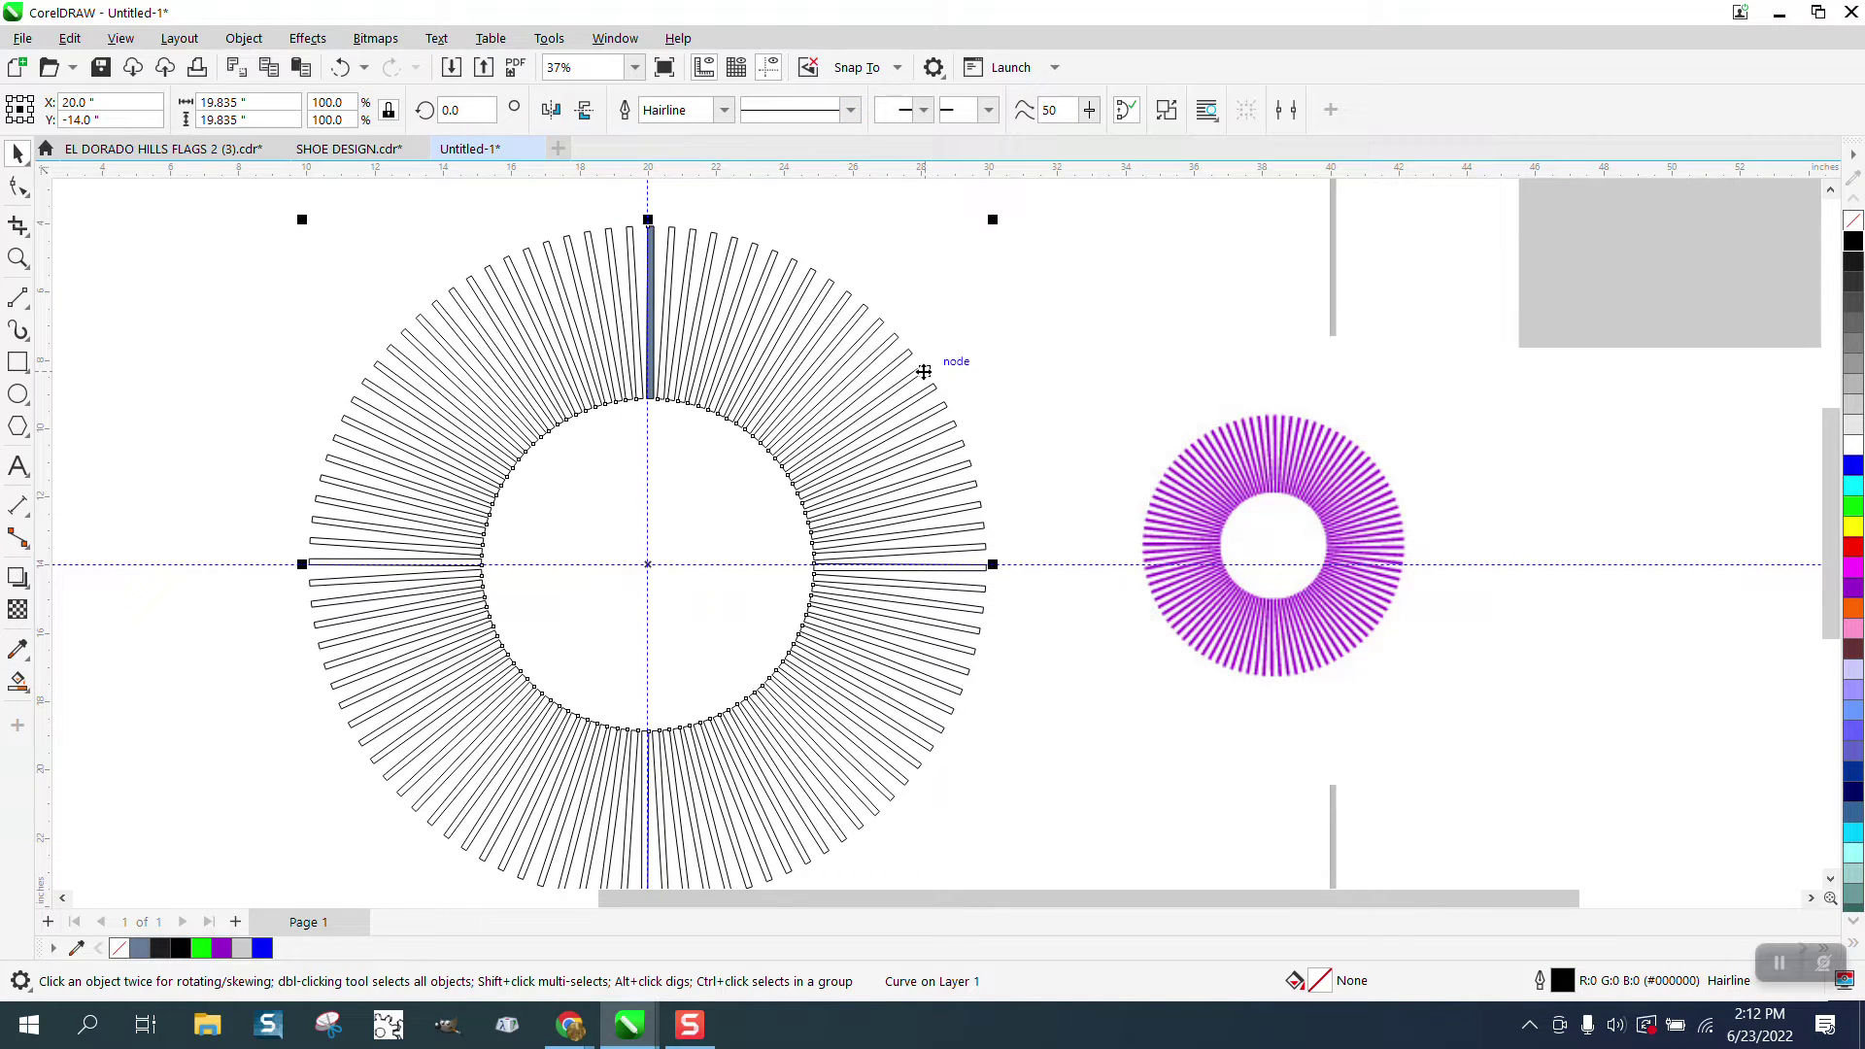
pyautogui.press('Left')
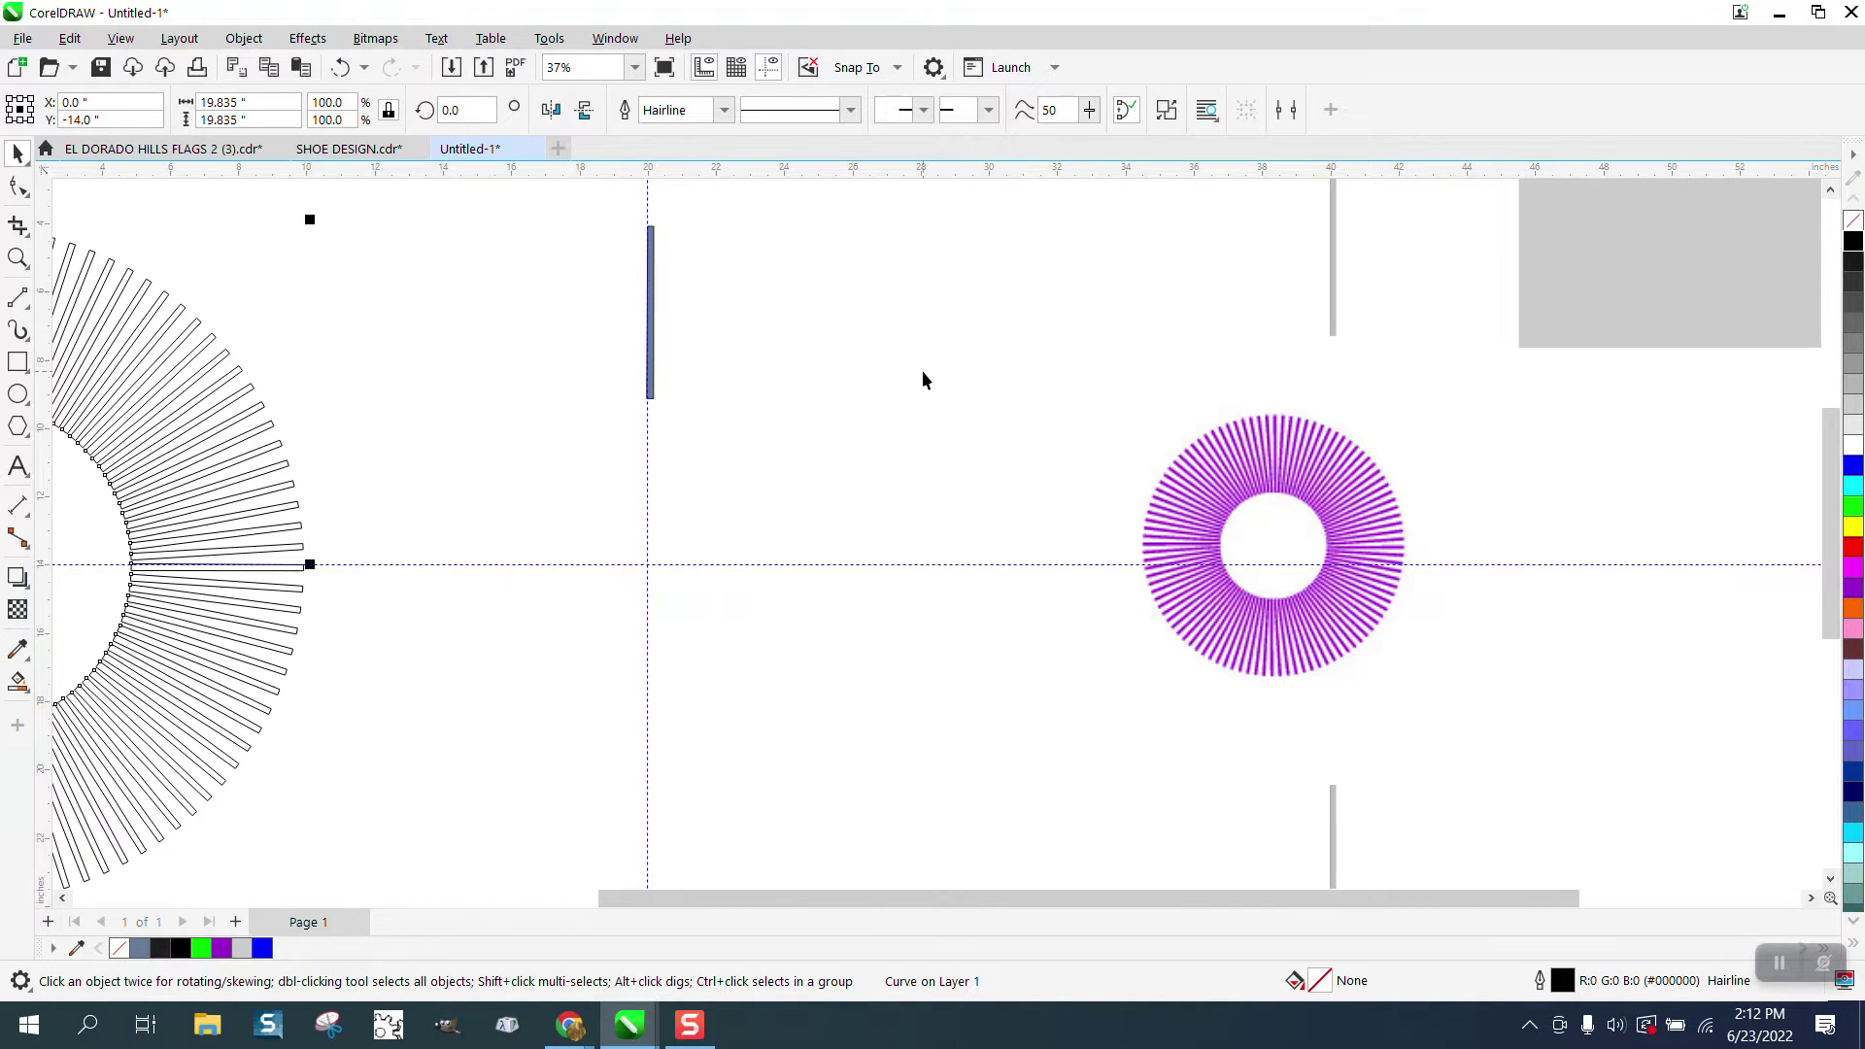
# Move the filled spoke's rotation centre to the guideline crossing at the ring centre
pyautogui.click(652, 295)
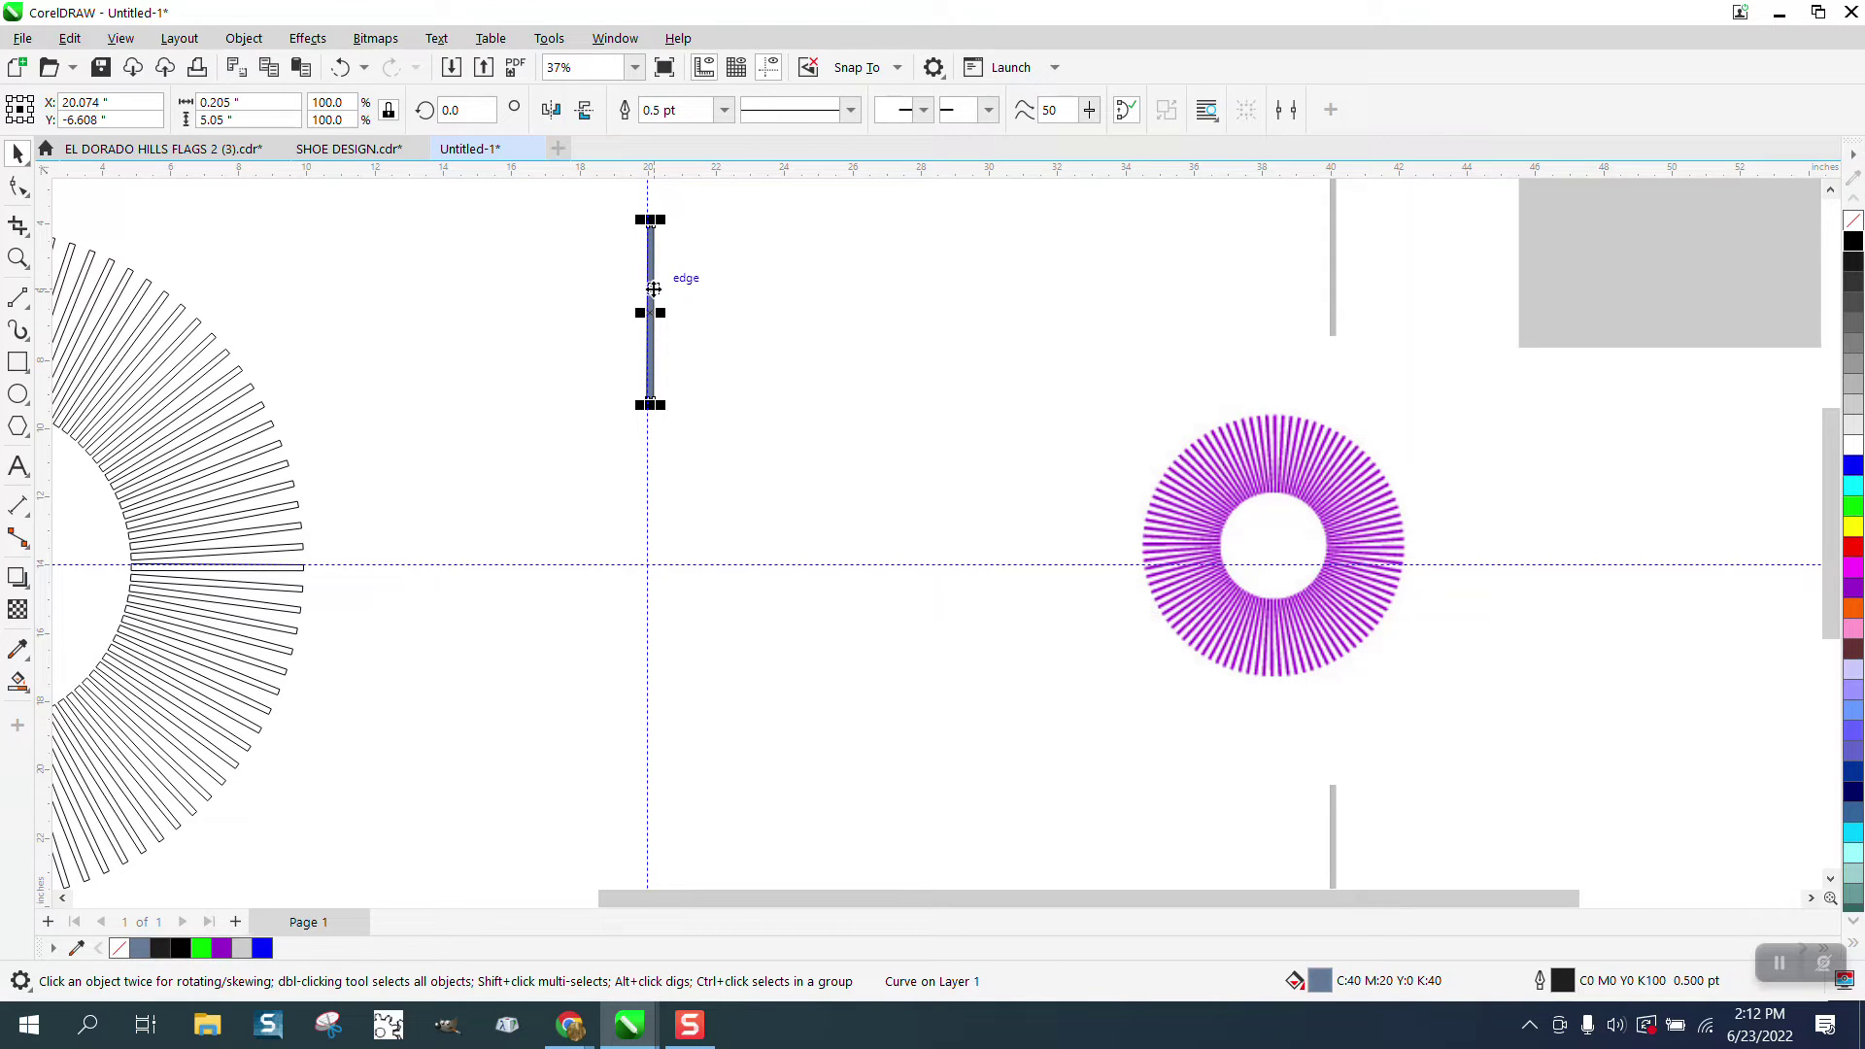
pyautogui.click(651, 301)
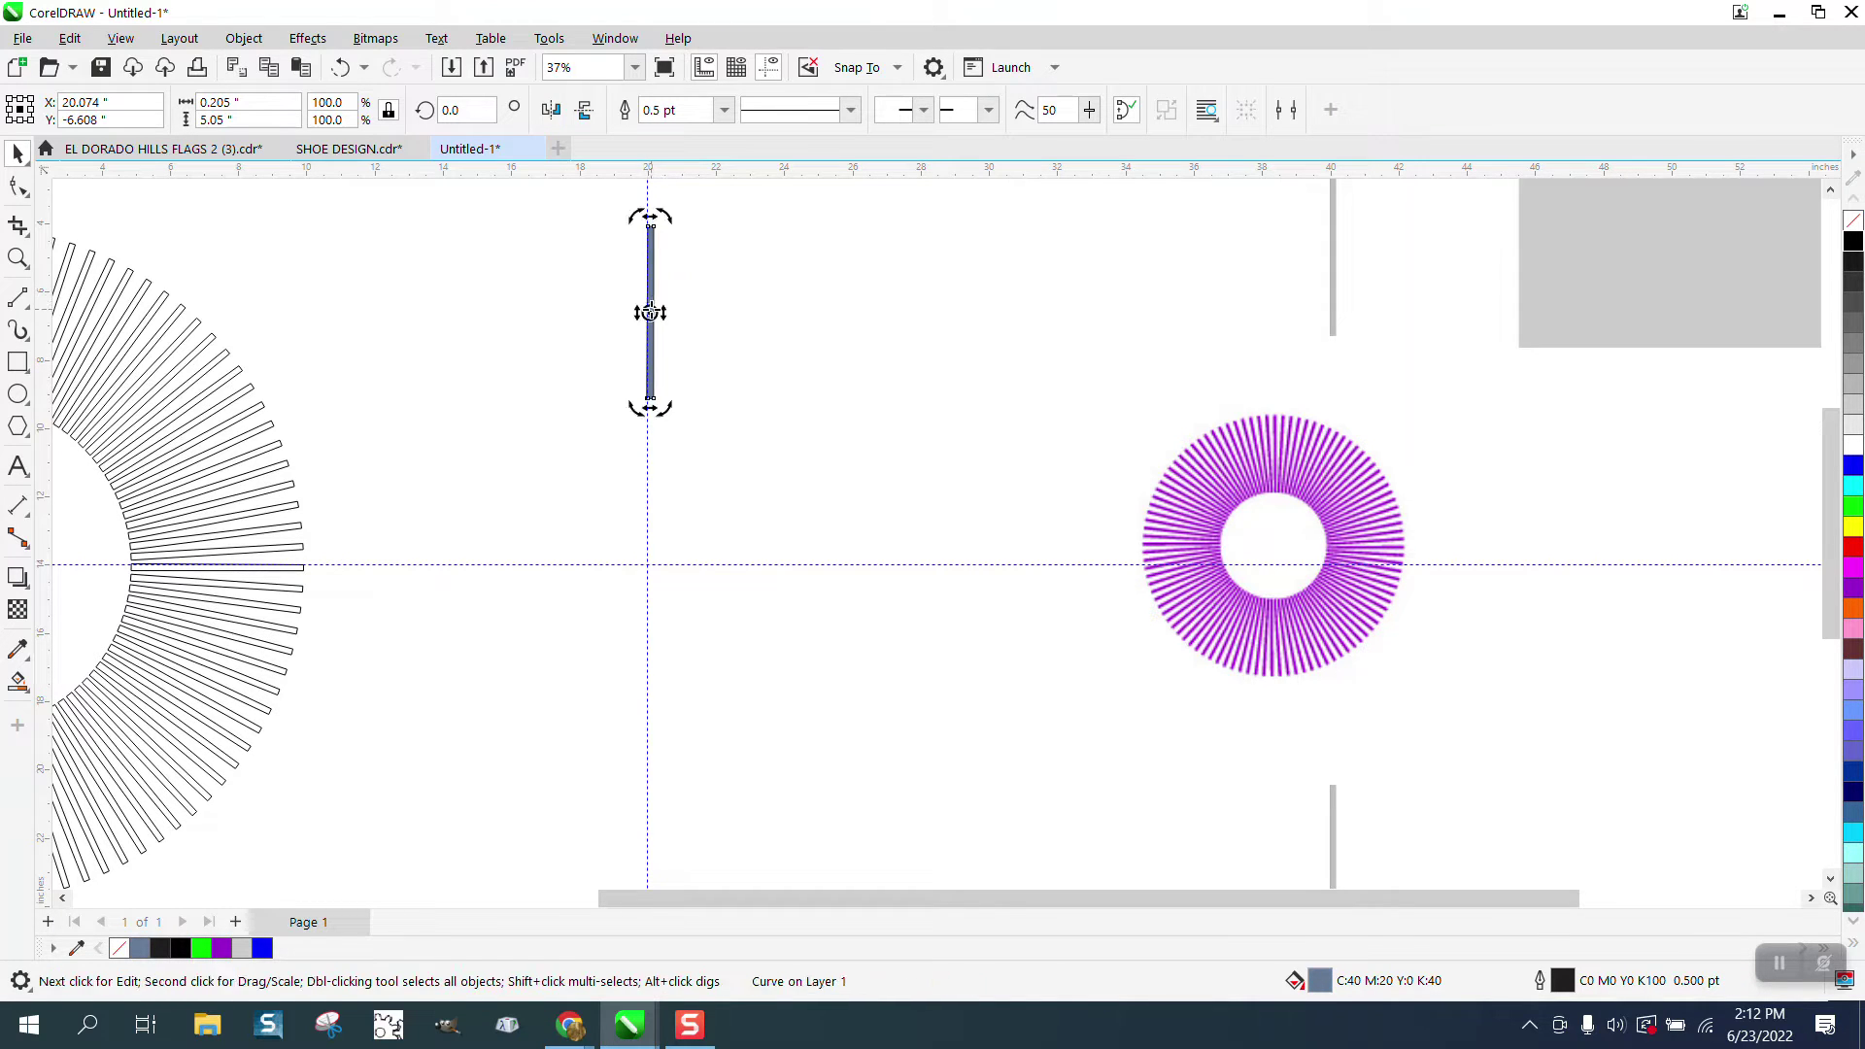
pyautogui.moveTo(647, 388); pyautogui.dragTo(645, 556)
pyautogui.click(657, 352)
pyautogui.click(655, 358)
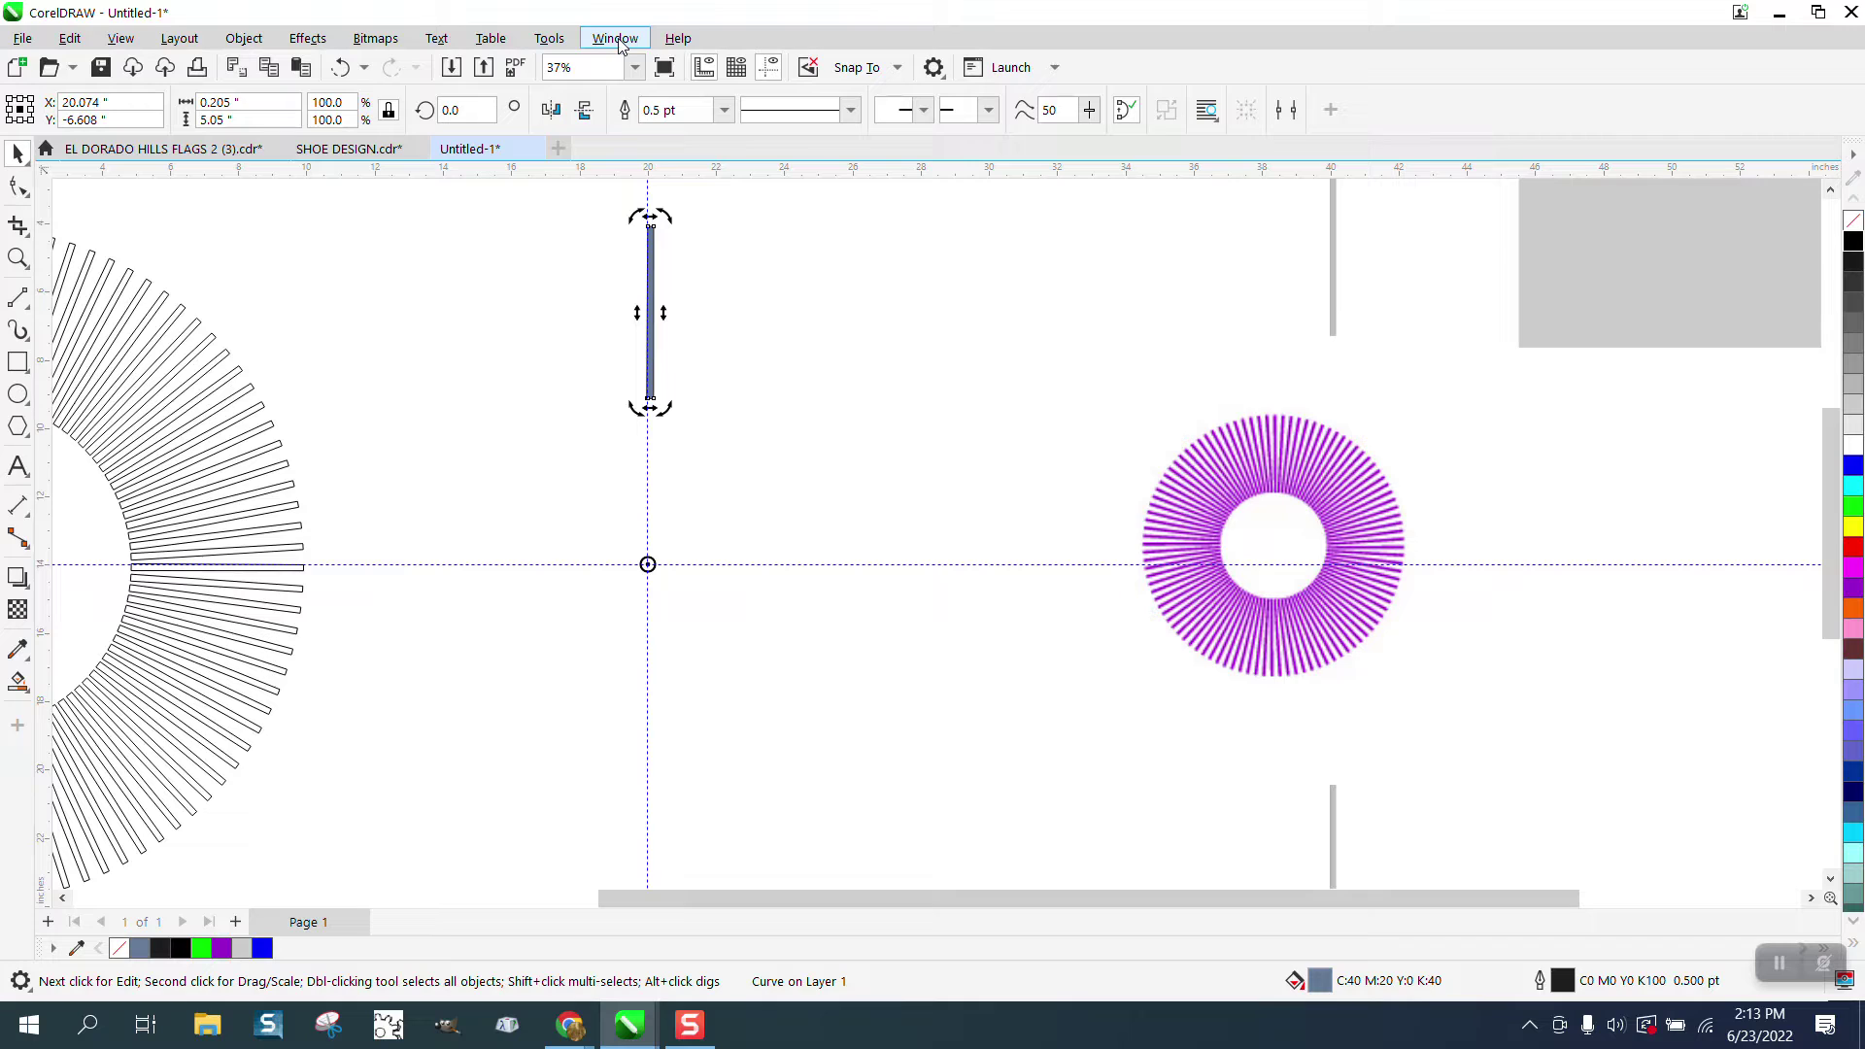
# In the Transform docker's Rotate settings, set the angle to 3.6° and undo the trial rotation
pyautogui.click(616, 38)
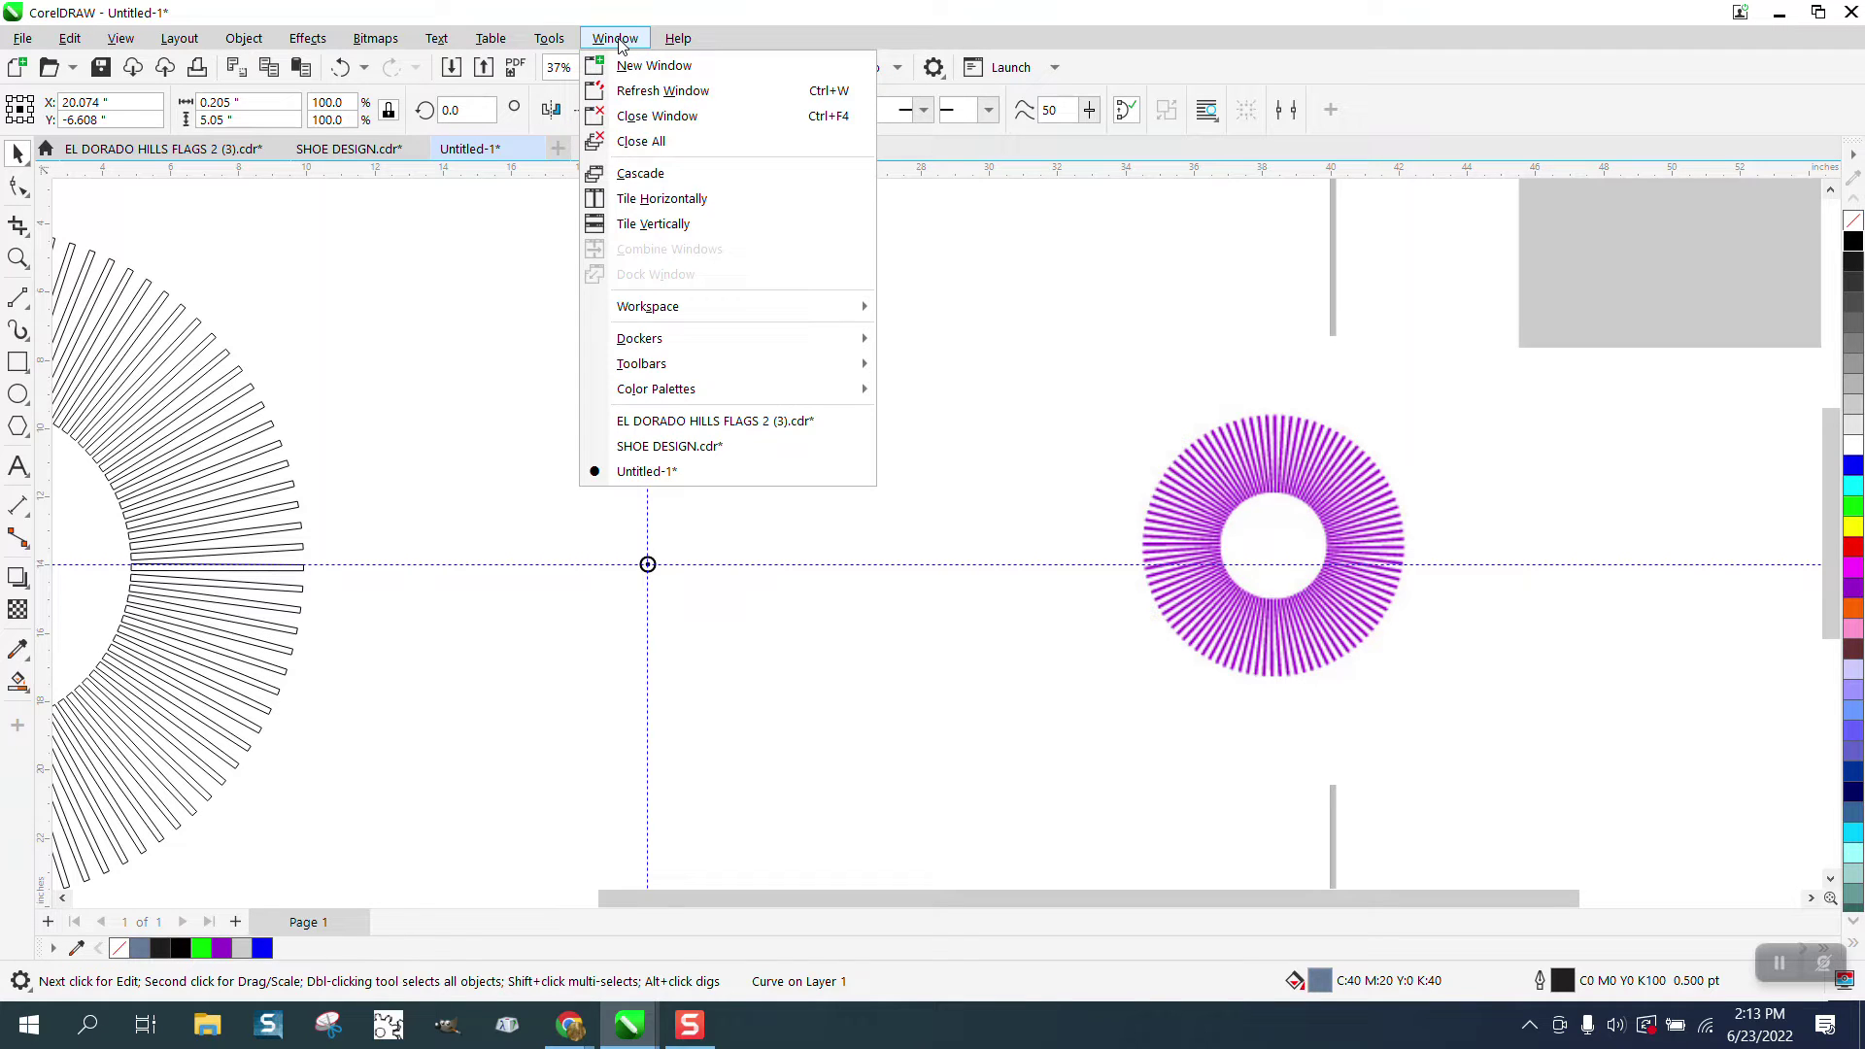
pyautogui.moveTo(650, 342)
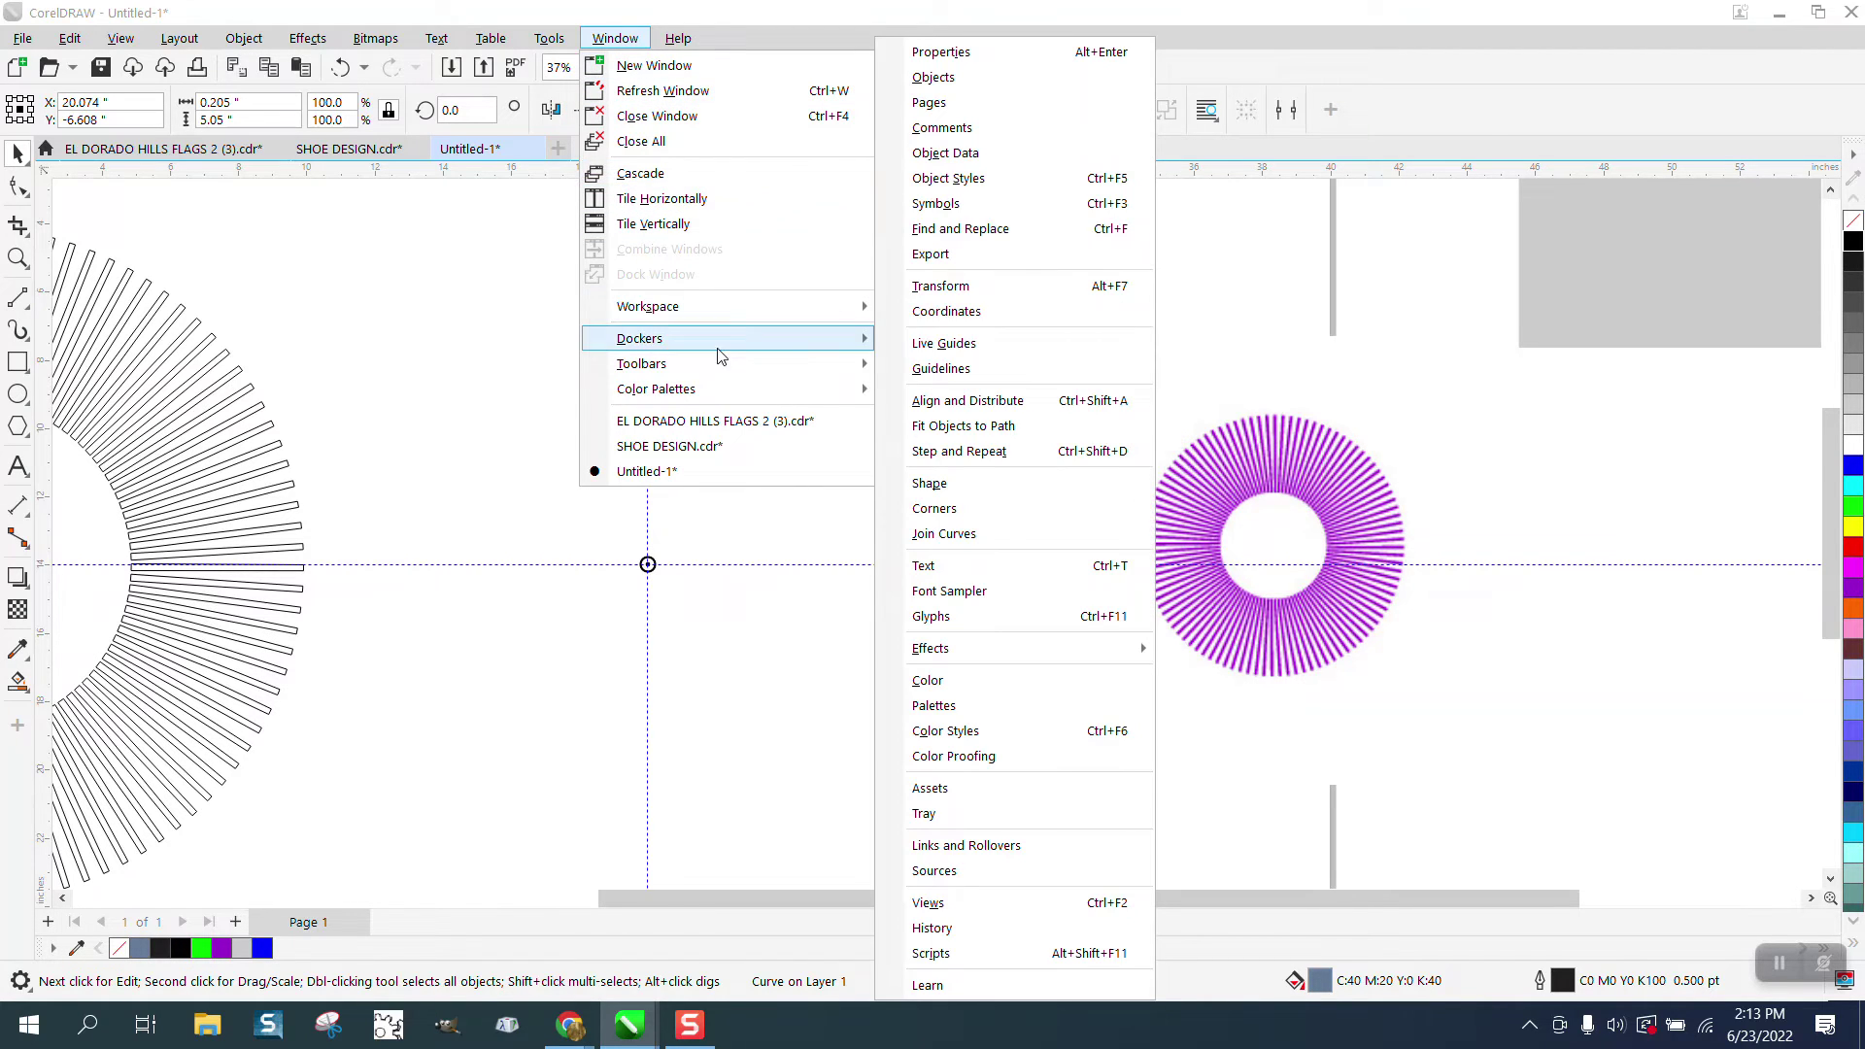
pyautogui.click(953, 287)
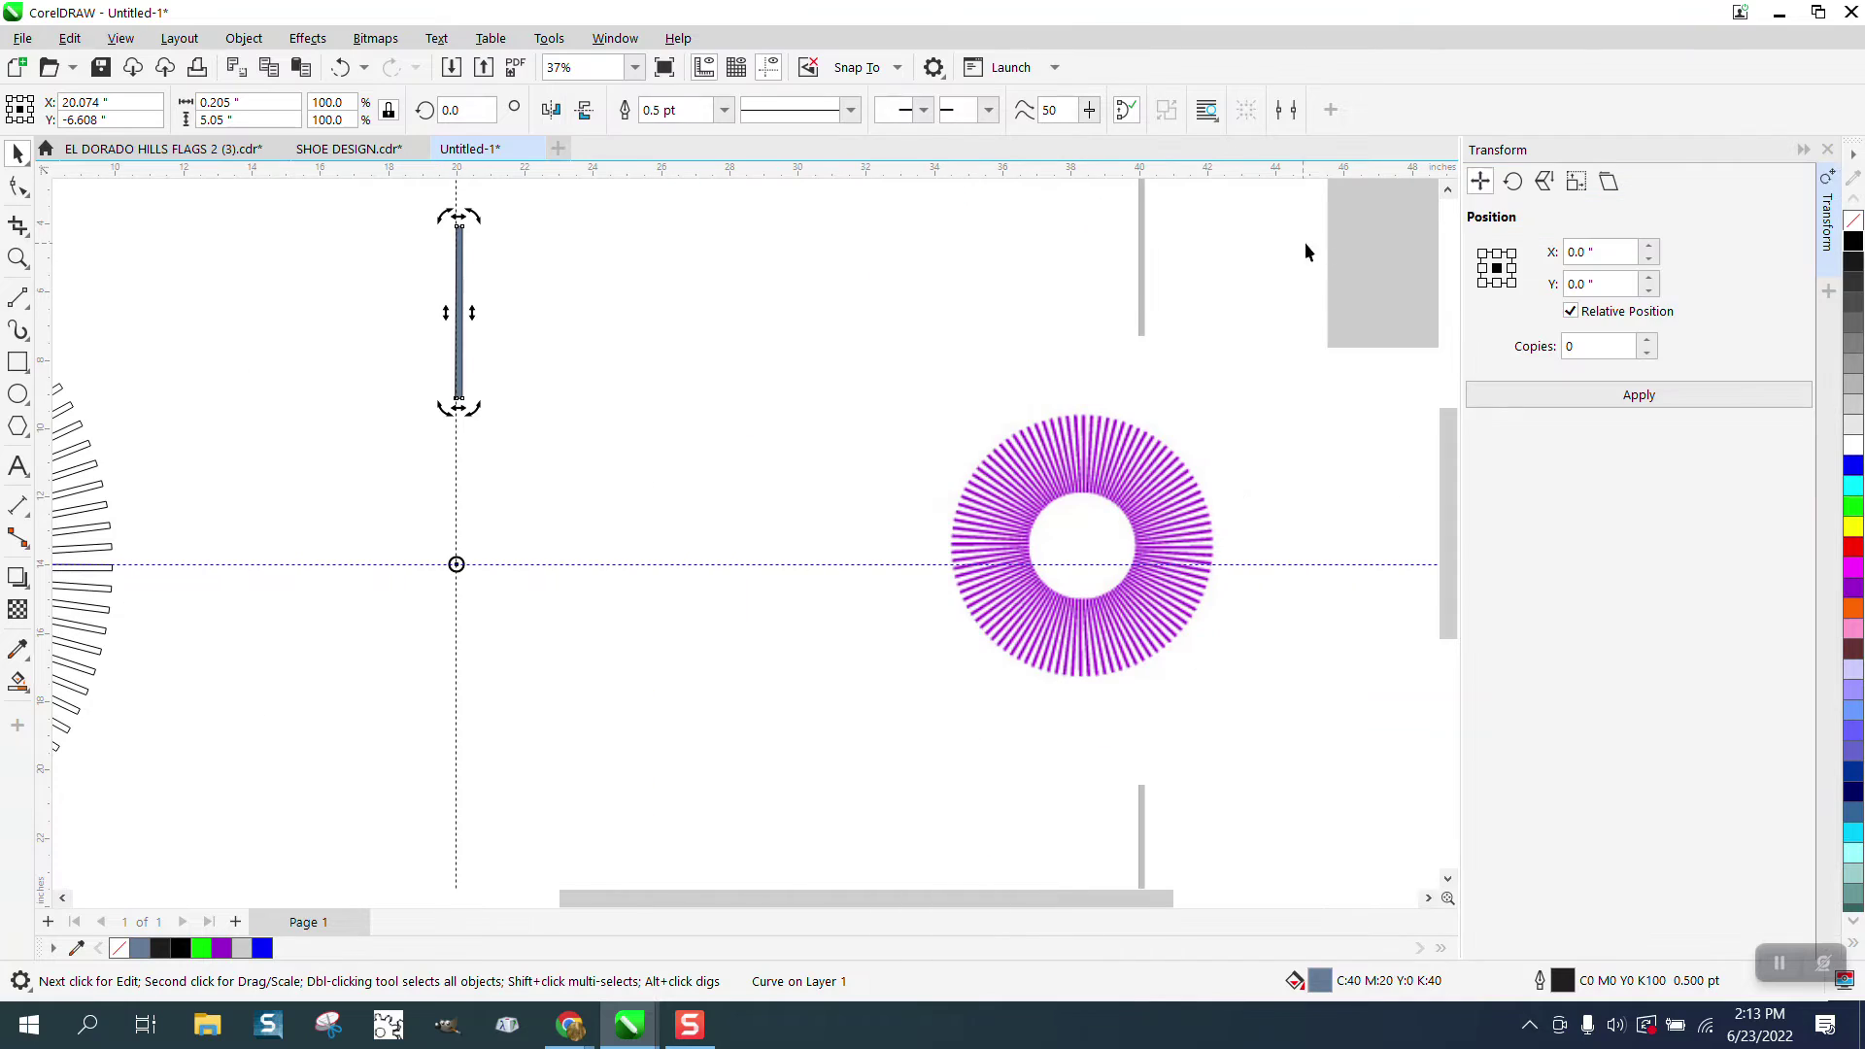
pyautogui.click(1514, 182)
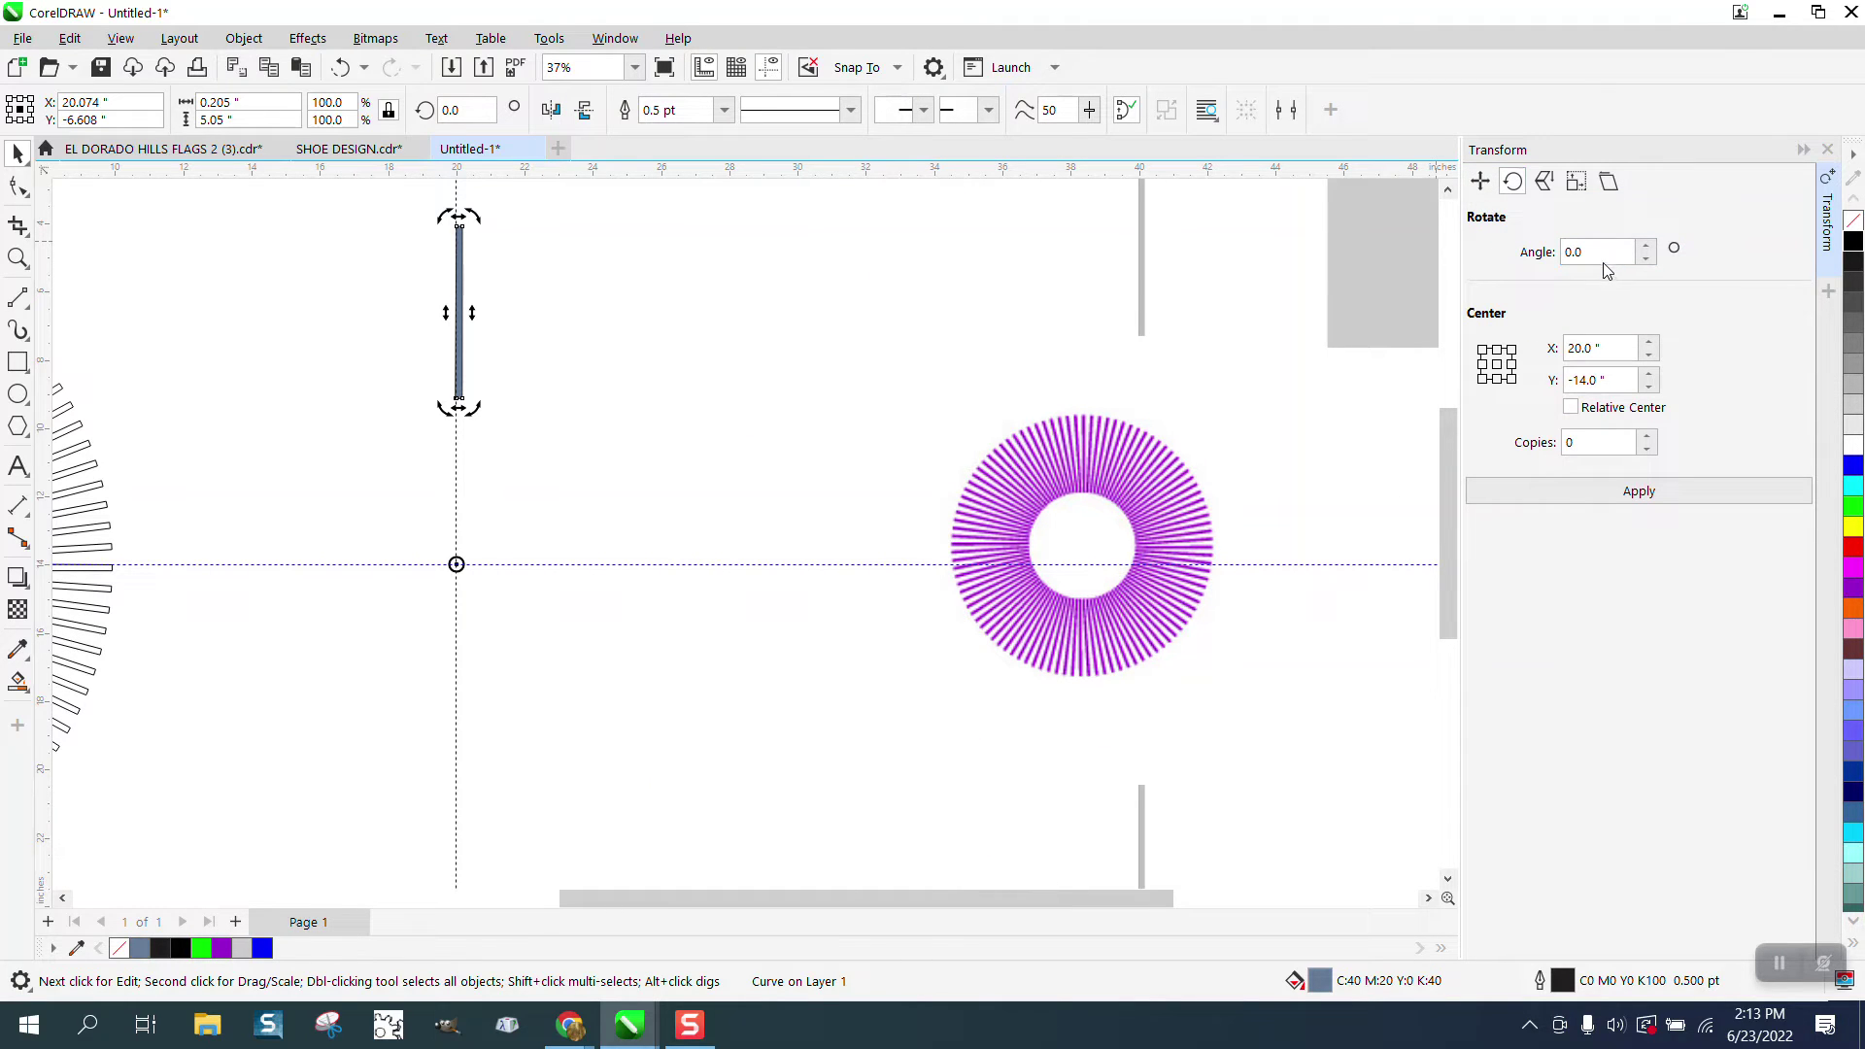
pyautogui.click(1598, 251)
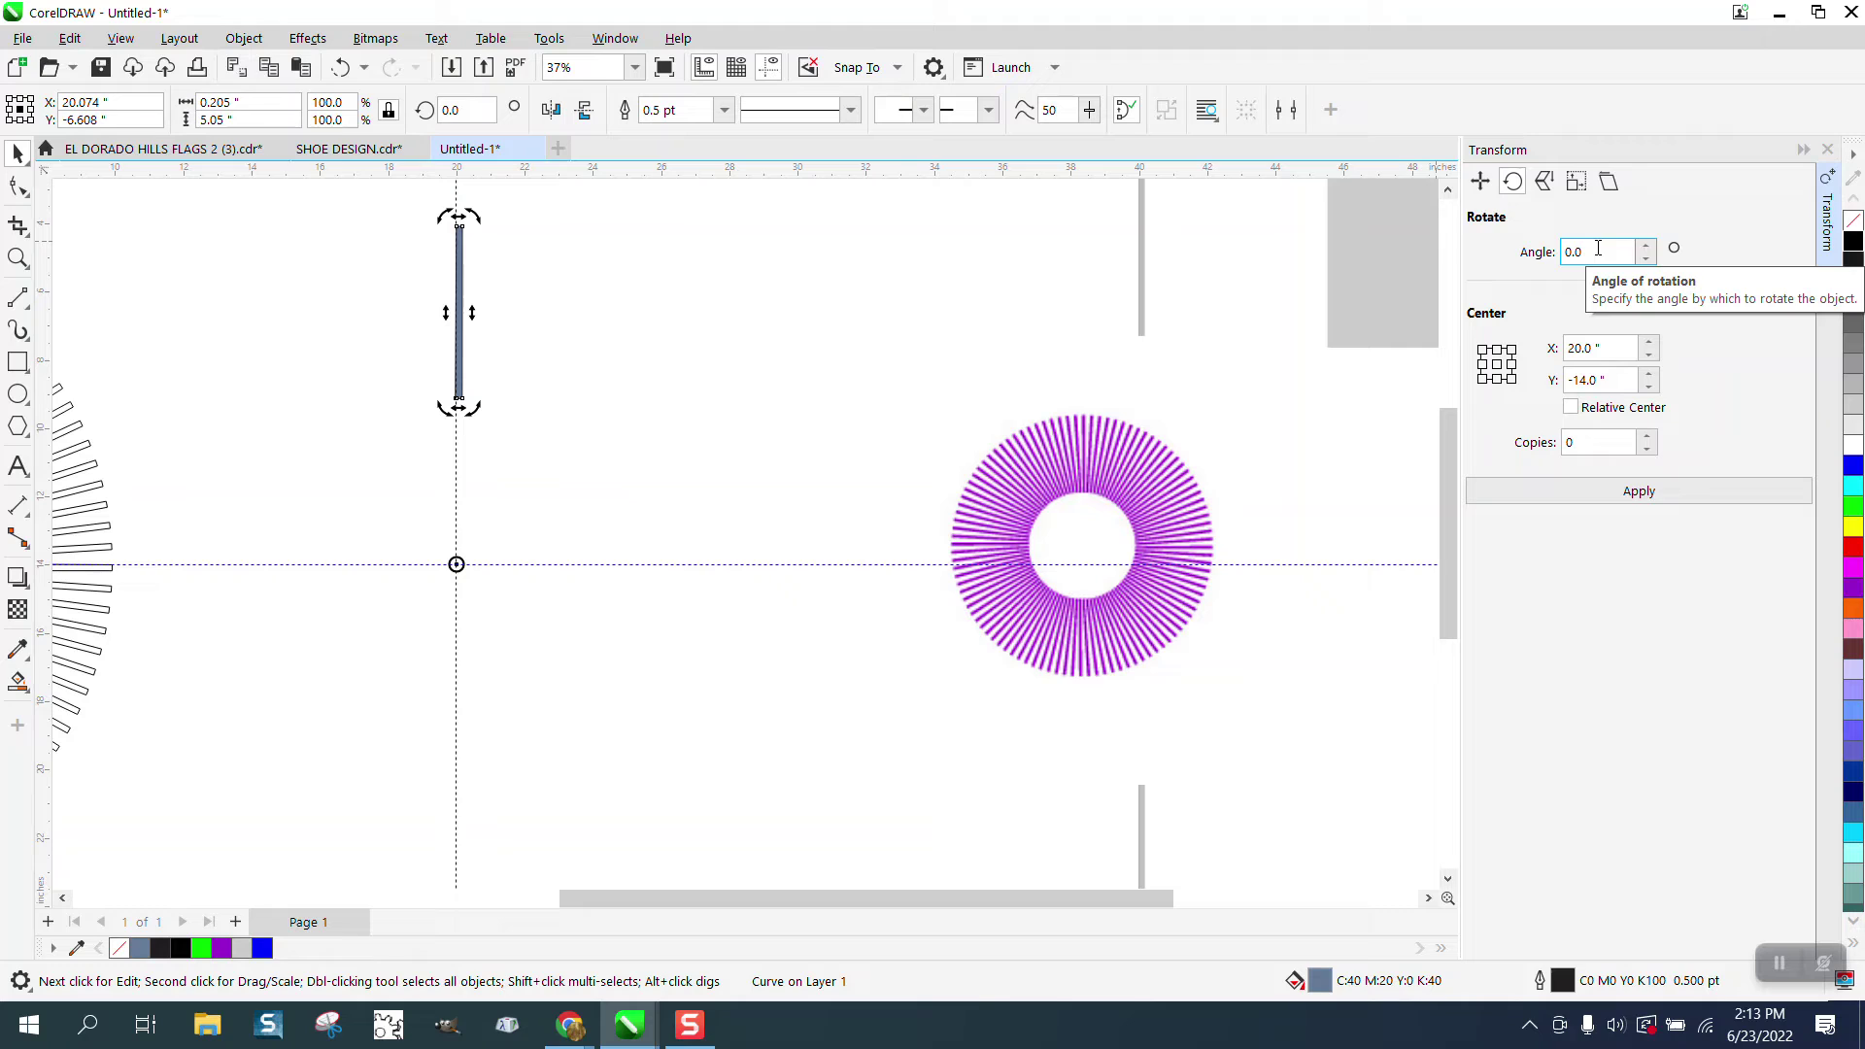
pyautogui.moveTo(1598, 251); pyautogui.dragTo(1544, 252)
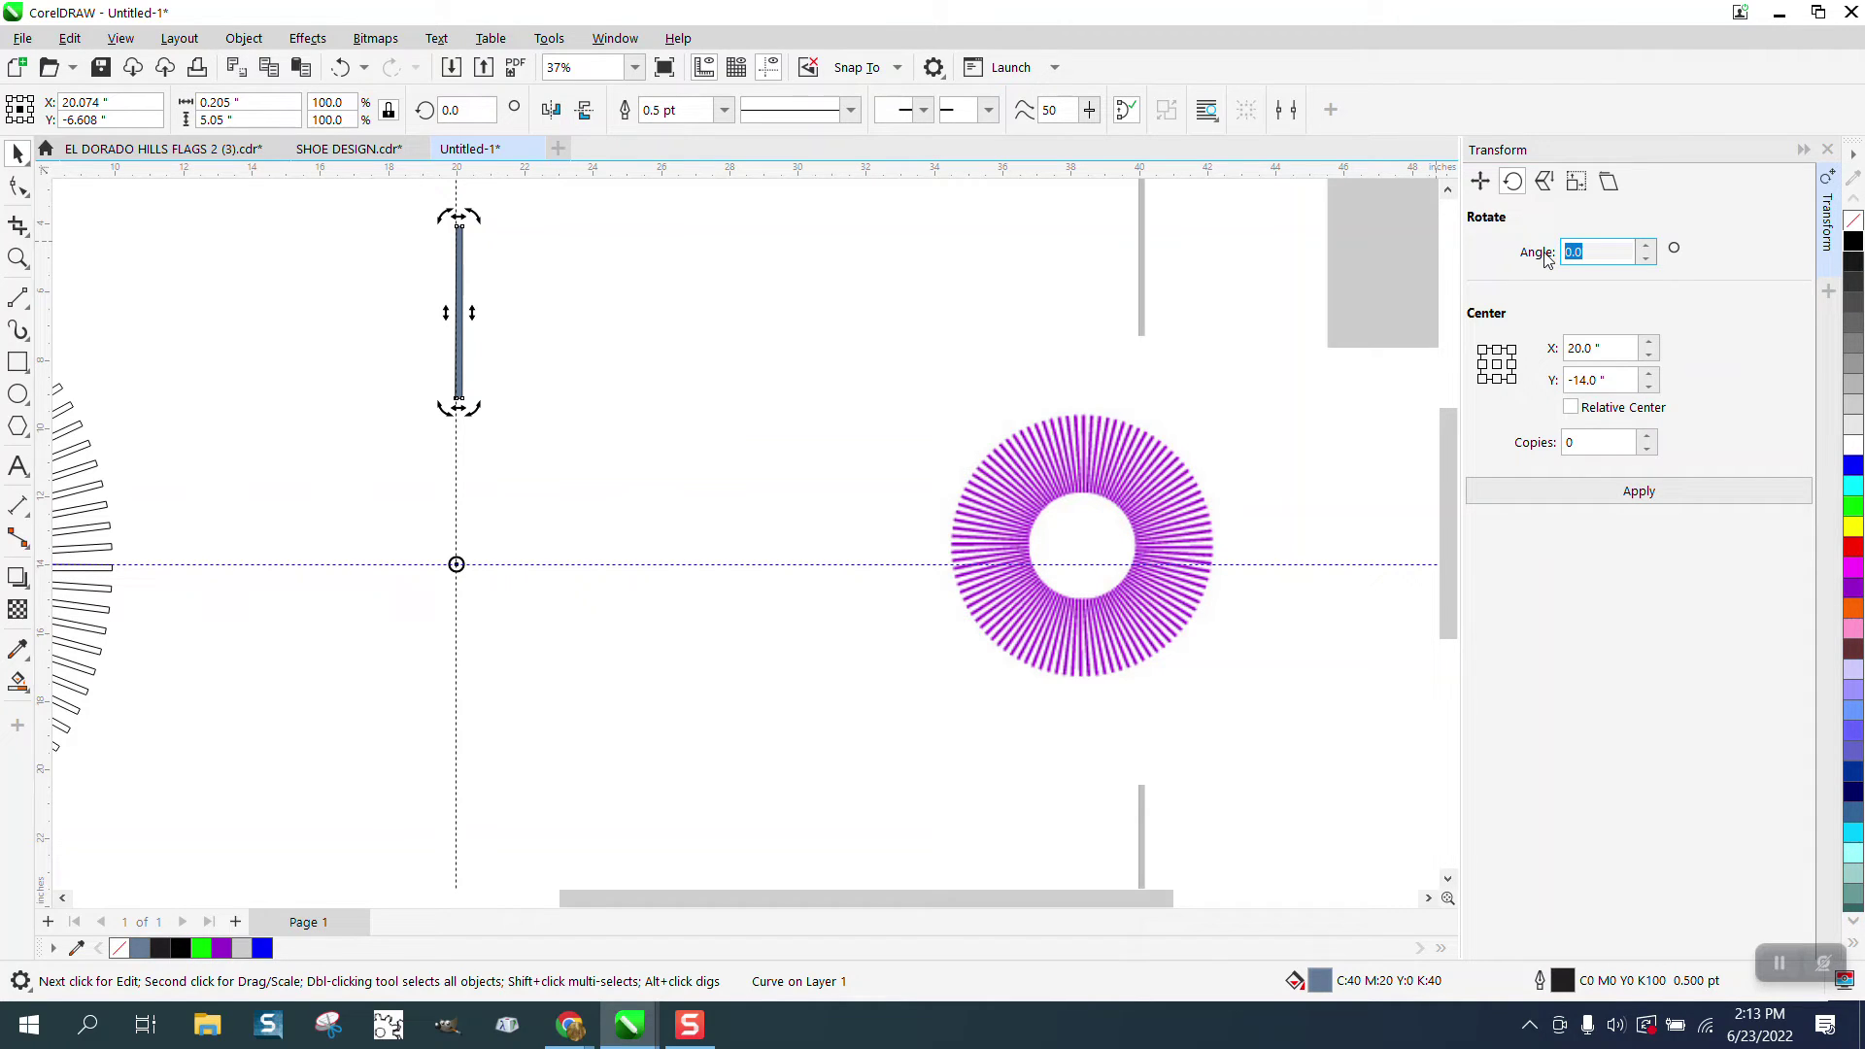
pyautogui.write('3.6')
pyautogui.press('Return')
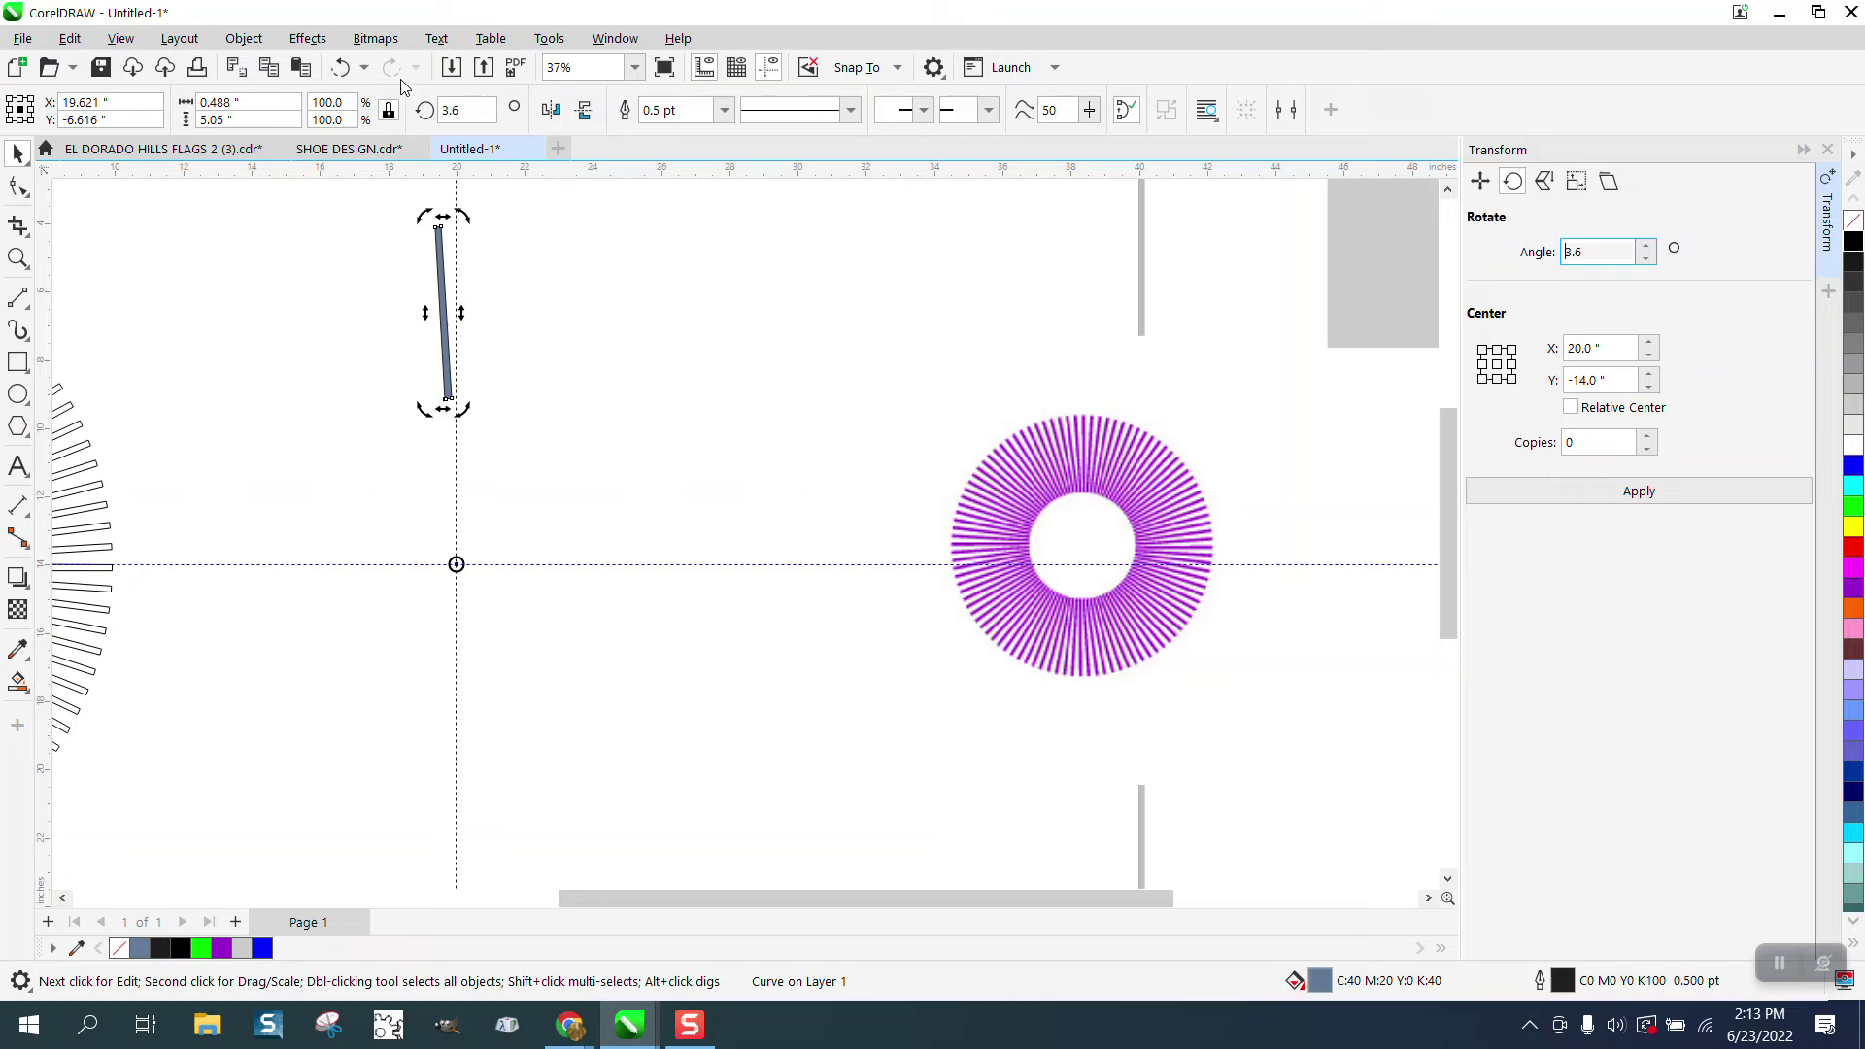
pyautogui.click(340, 67)
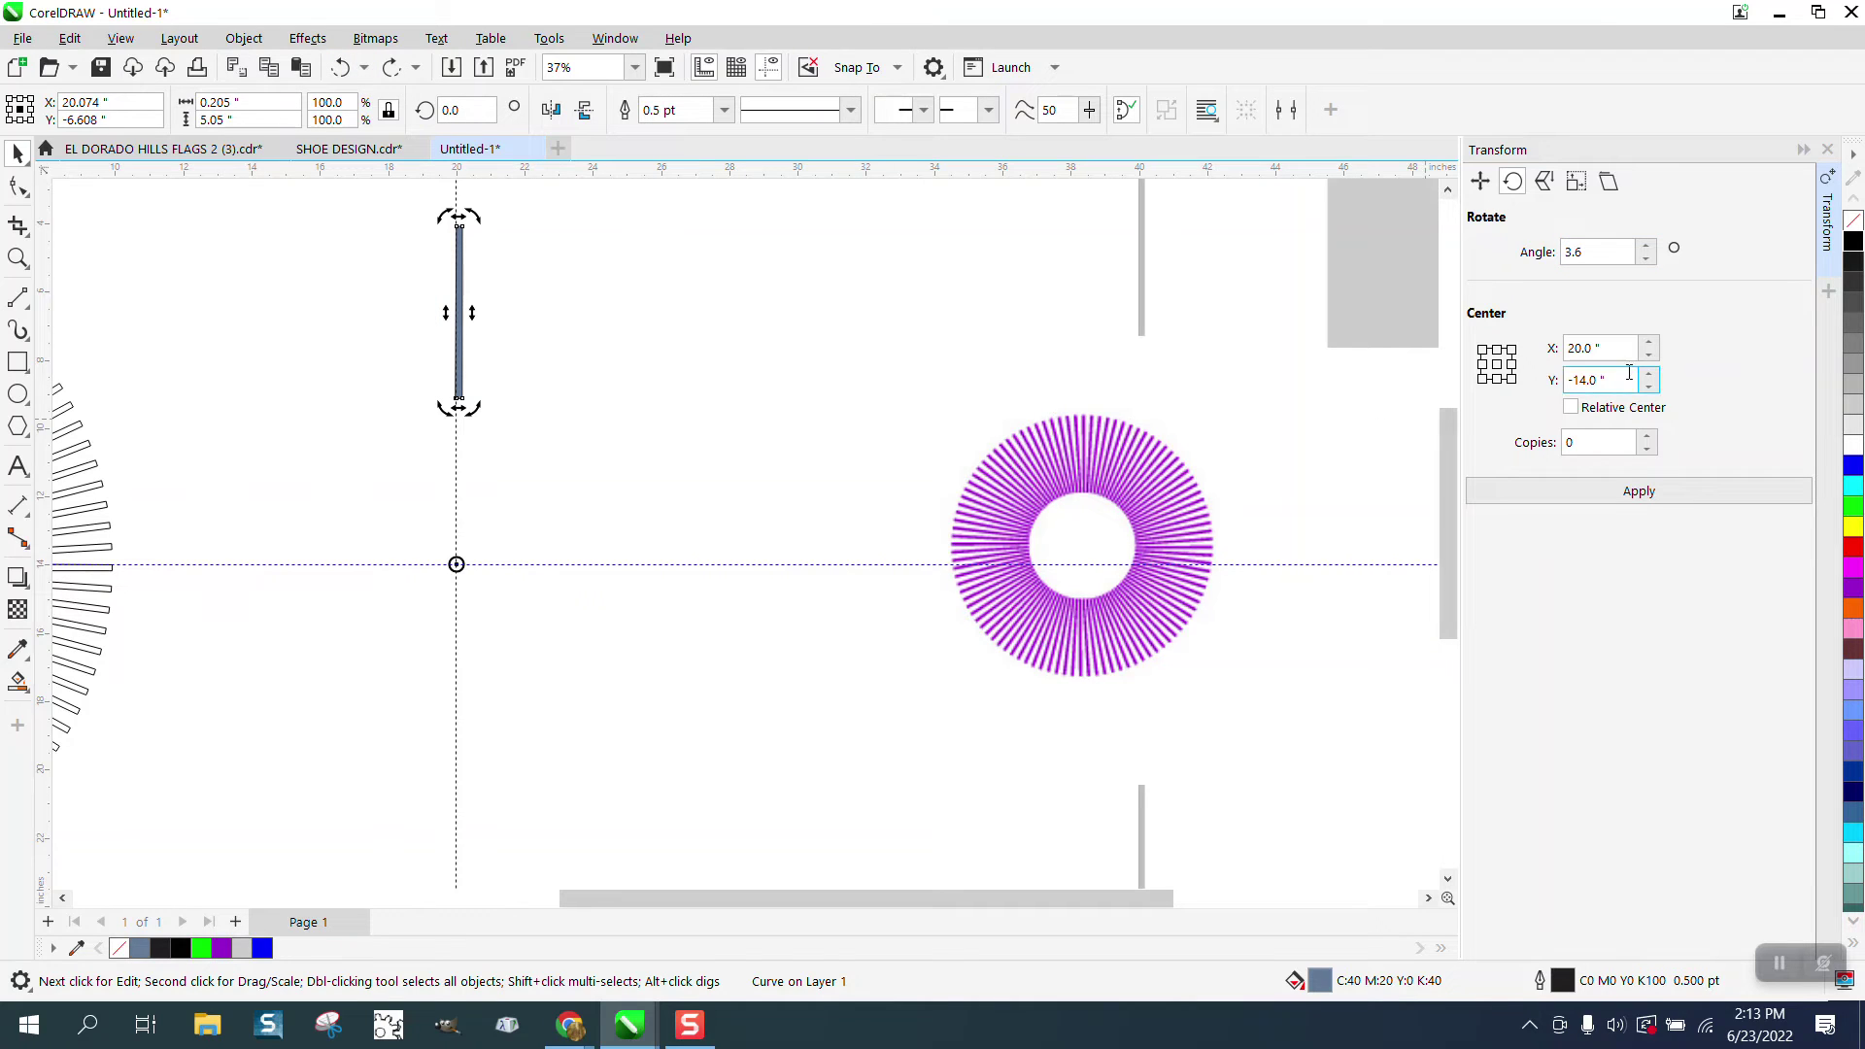
# Set Copies to 100 and apply, rotating the spoke into a full ring around the centre
pyautogui.click(1598, 443)
pyautogui.write('100')
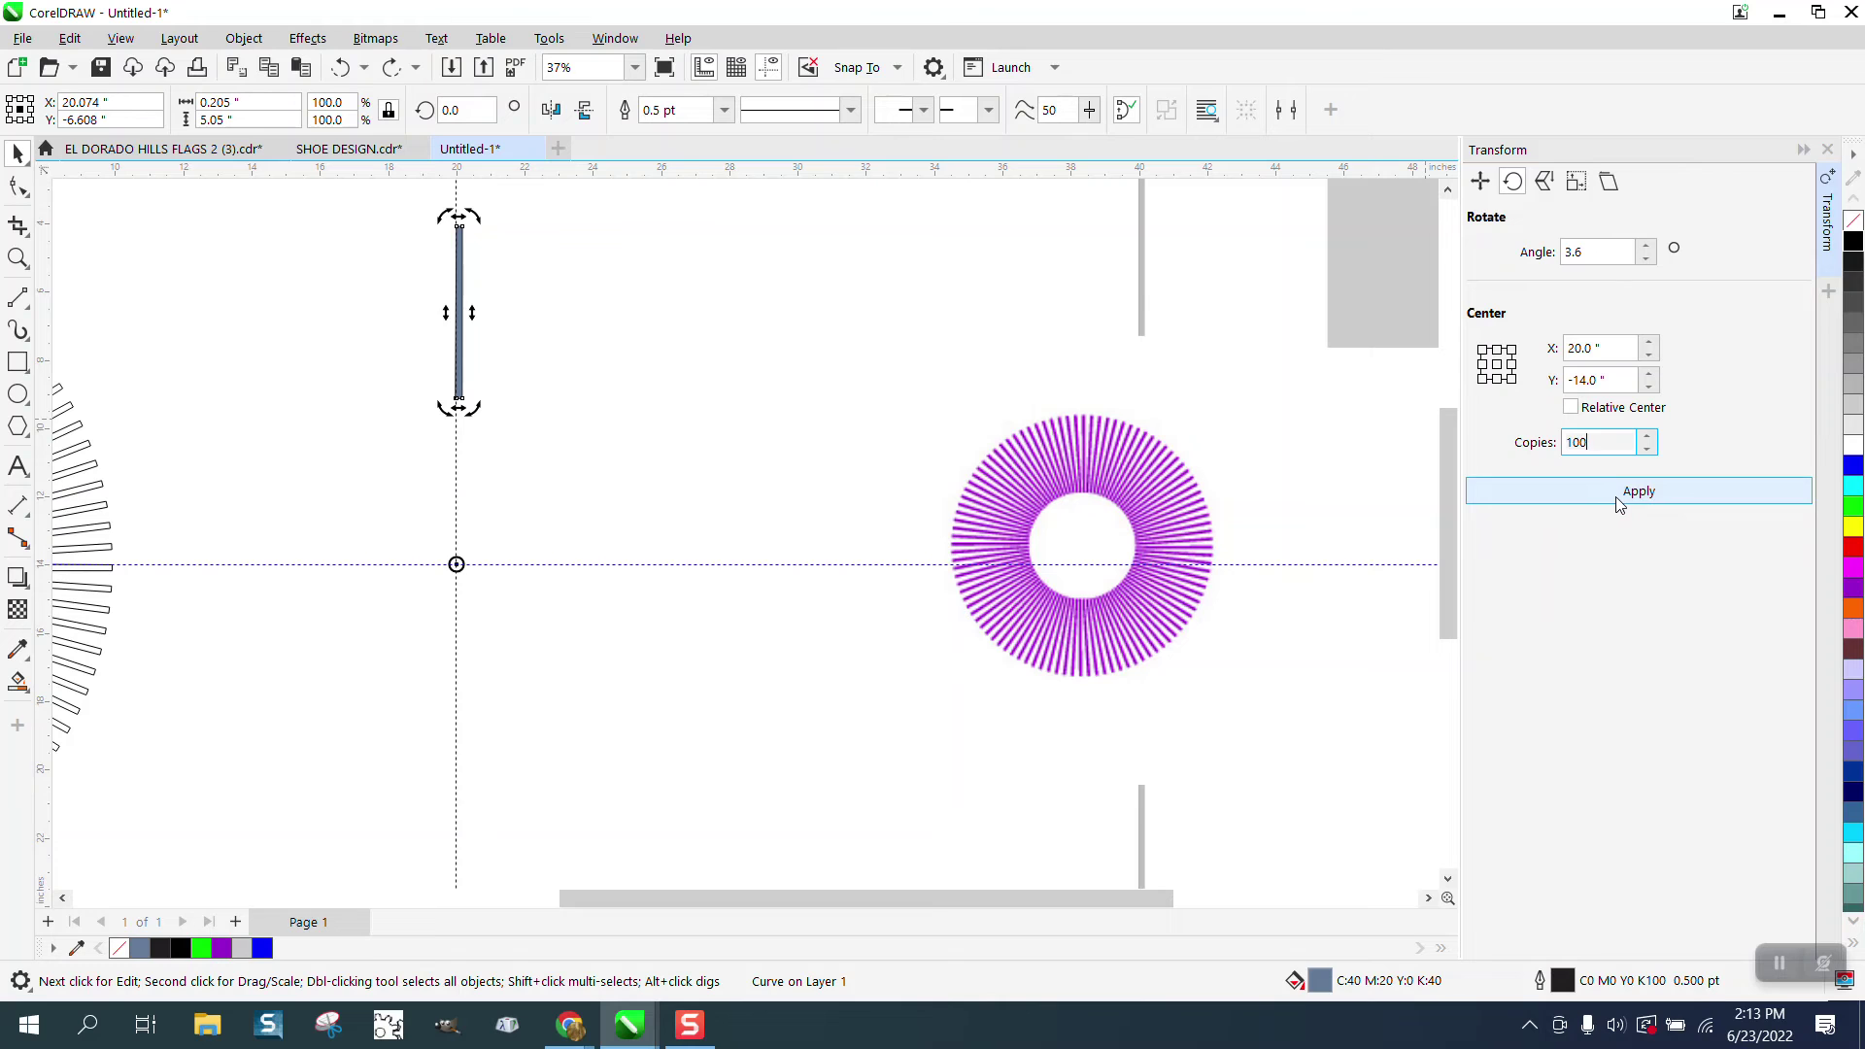
pyautogui.click(1617, 499)
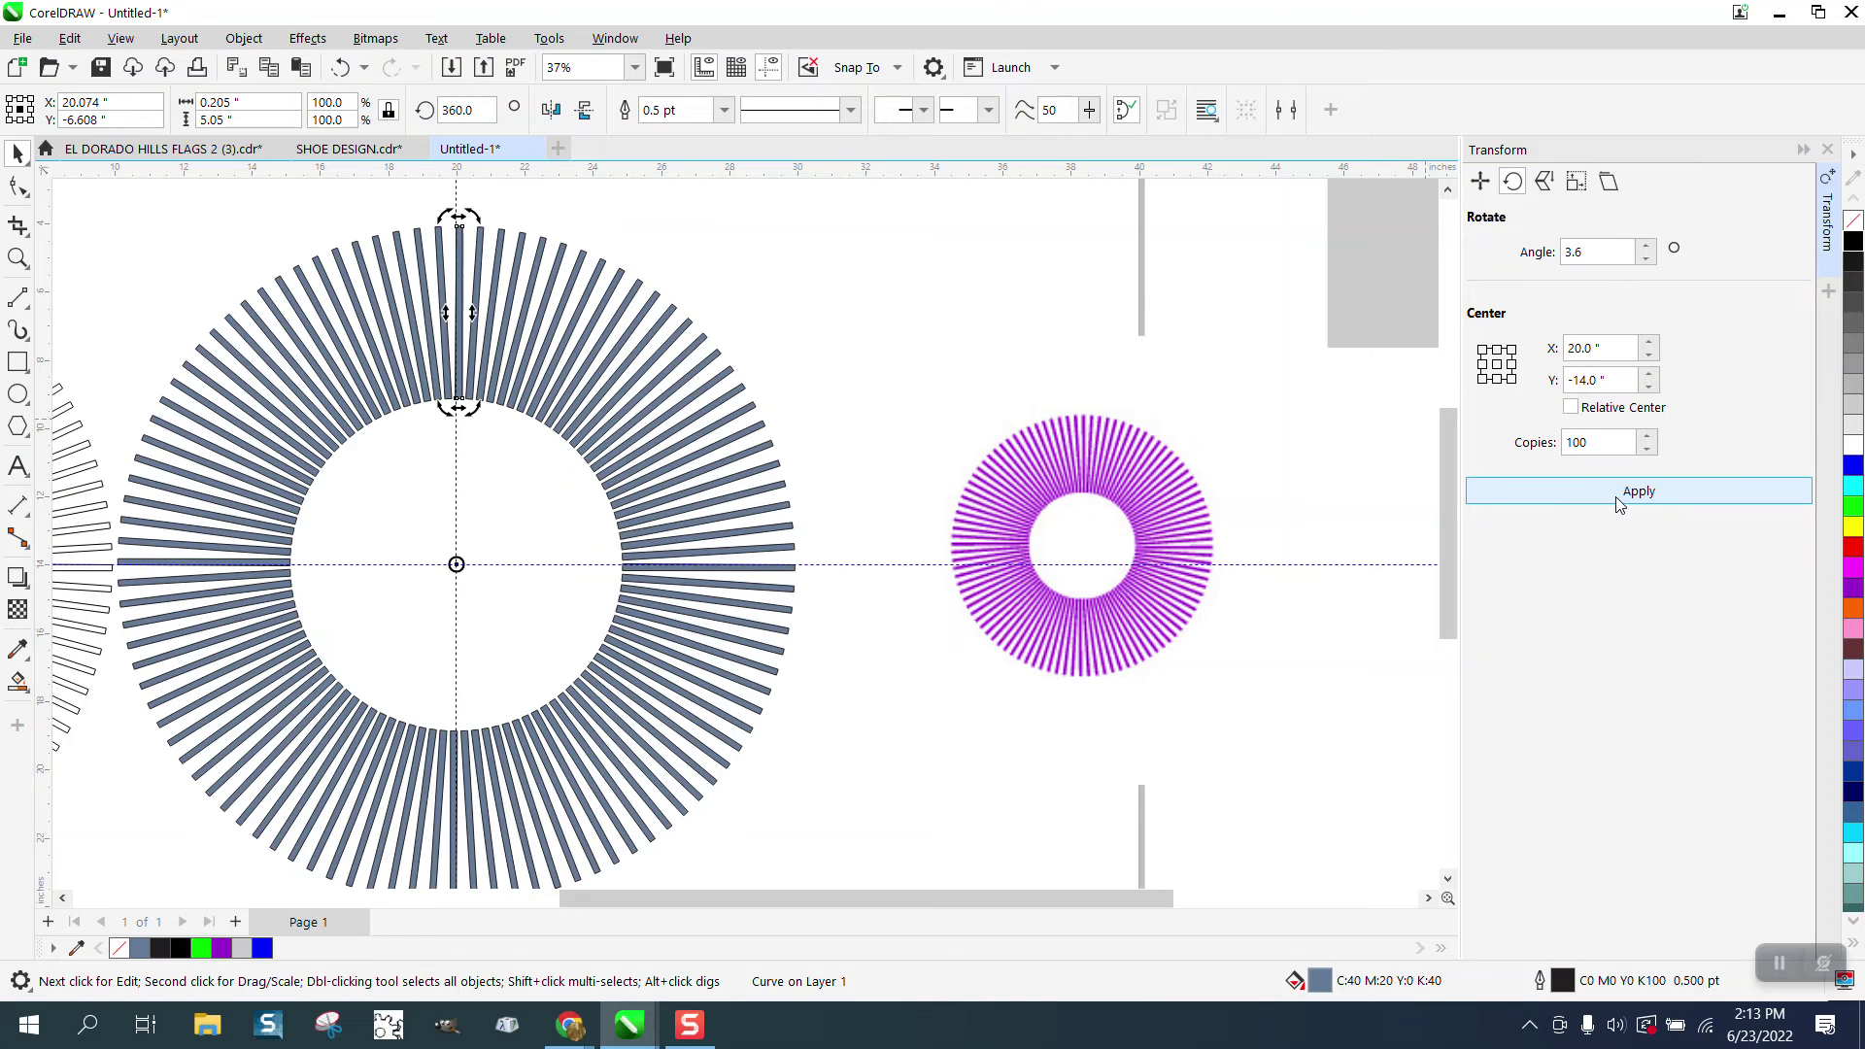
# Select all the ring's bars, fill them magenta and remove the outline, then undo the outline removal
pyautogui.click(849, 337)
pyautogui.scroll(-1, 849, 337)
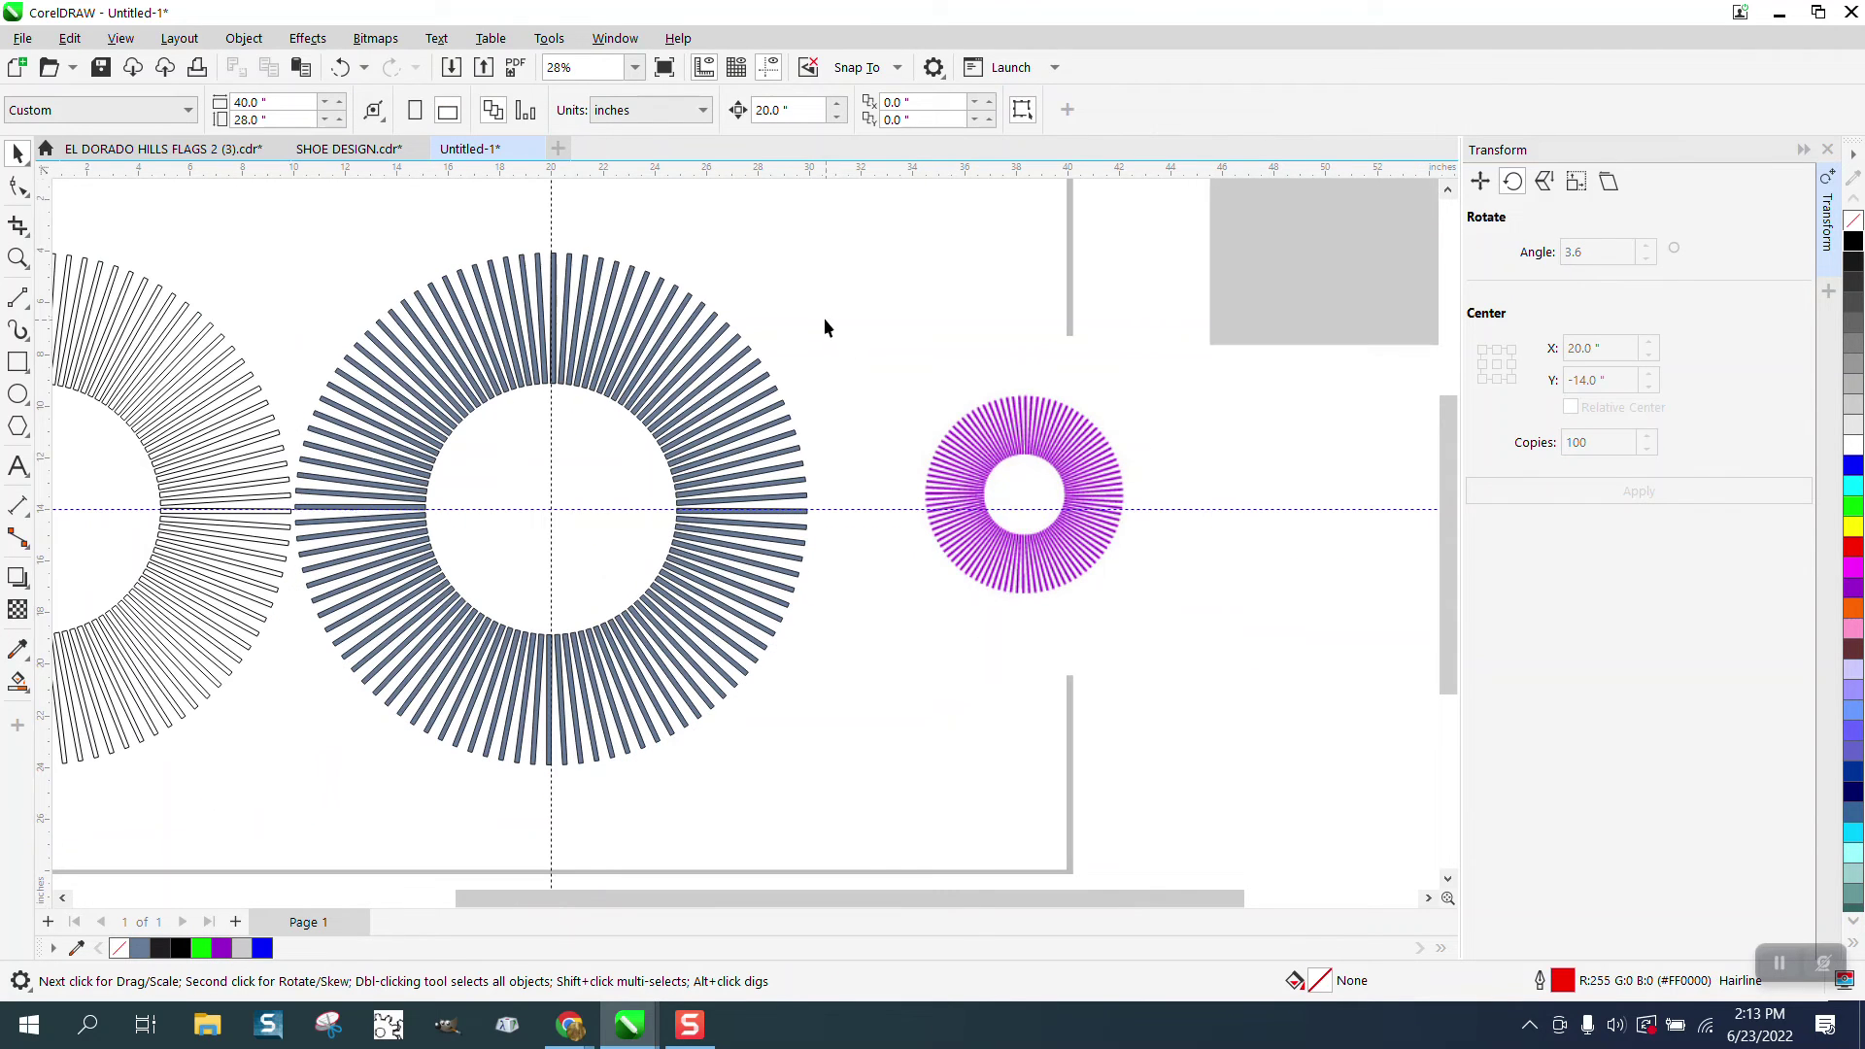
pyautogui.moveTo(294, 442); pyautogui.dragTo(870, 795)
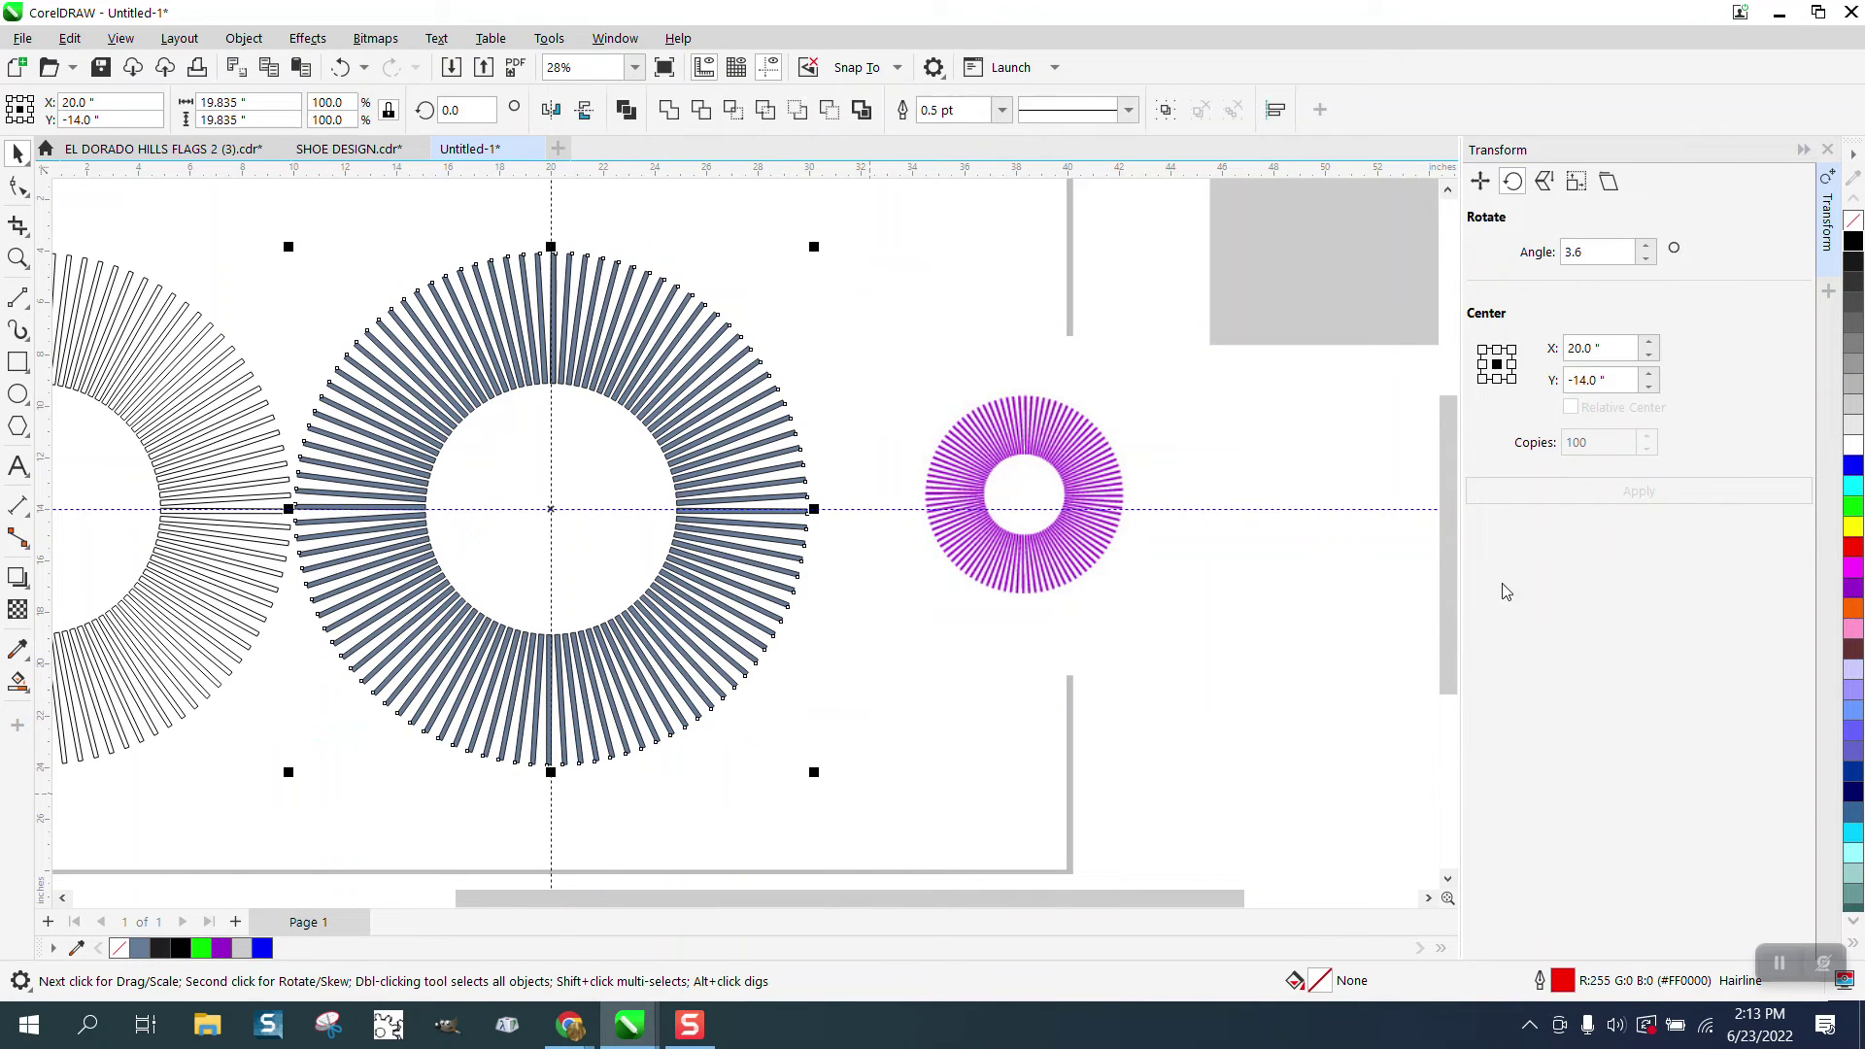
pyautogui.click(1856, 569)
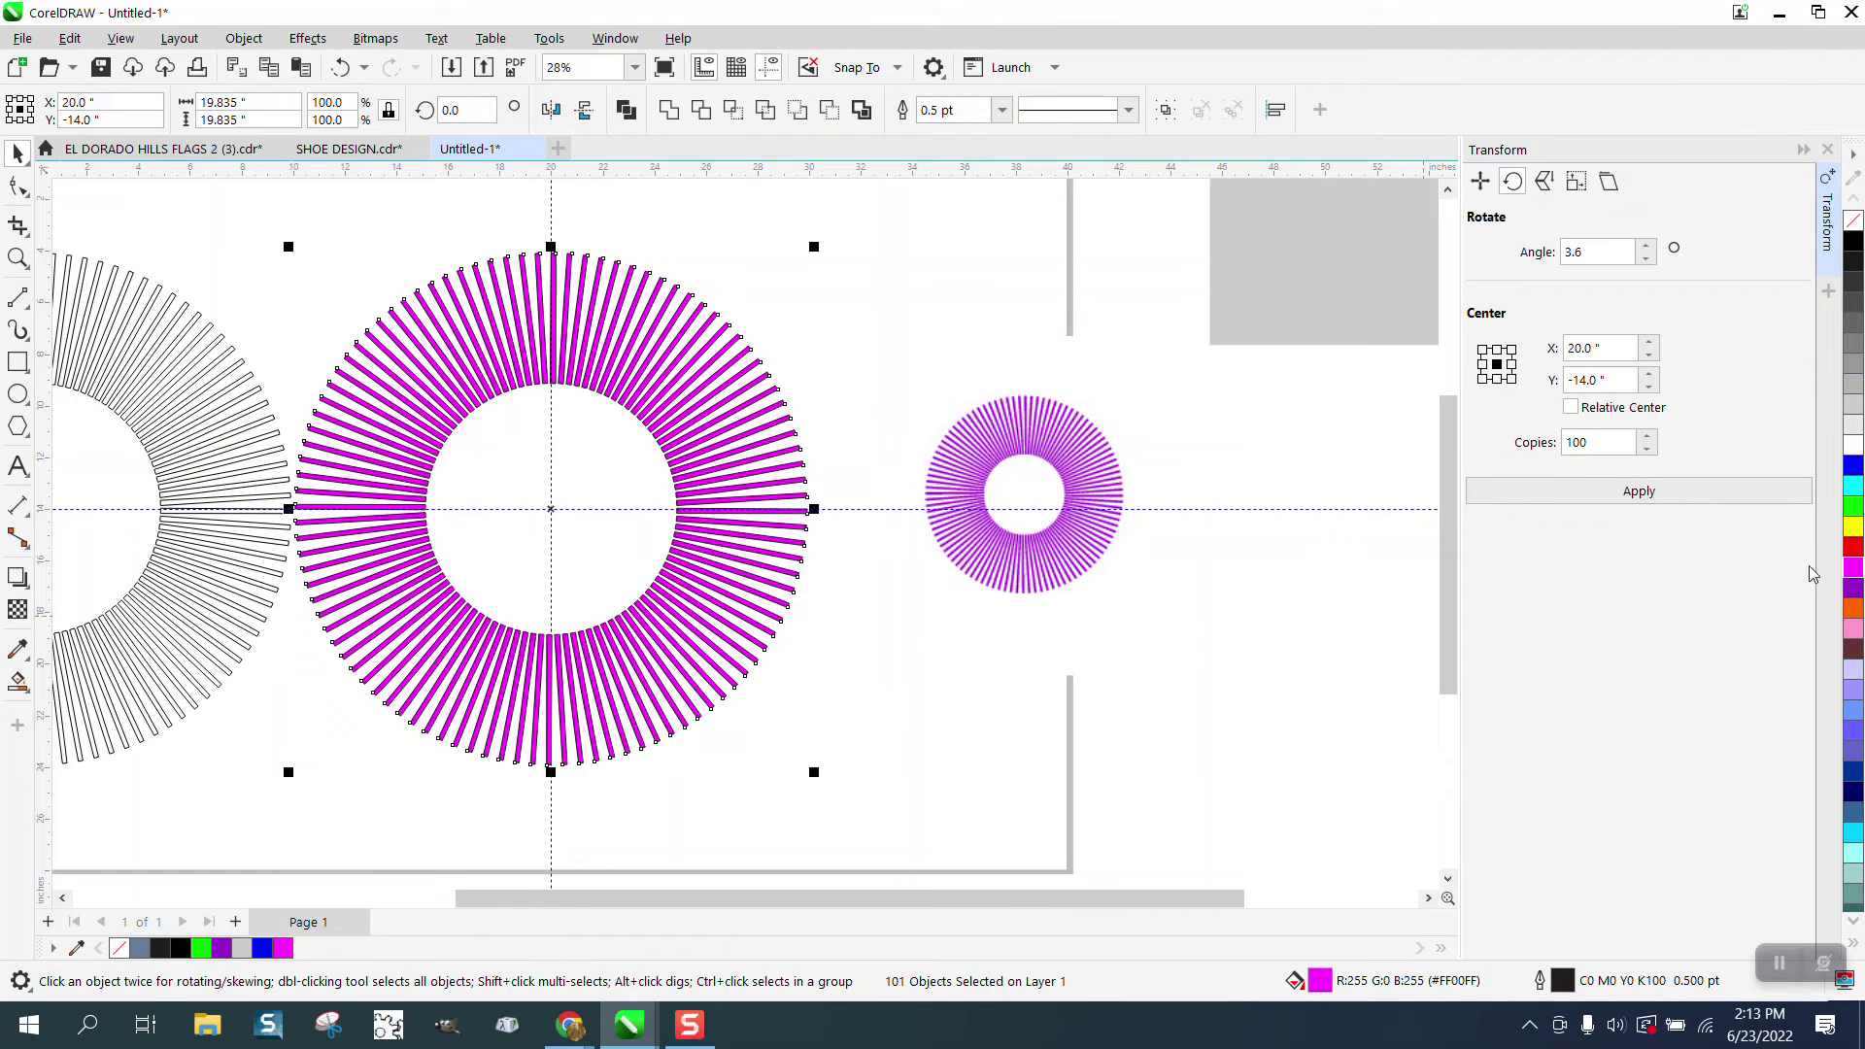
pyautogui.rightClick(1856, 223)
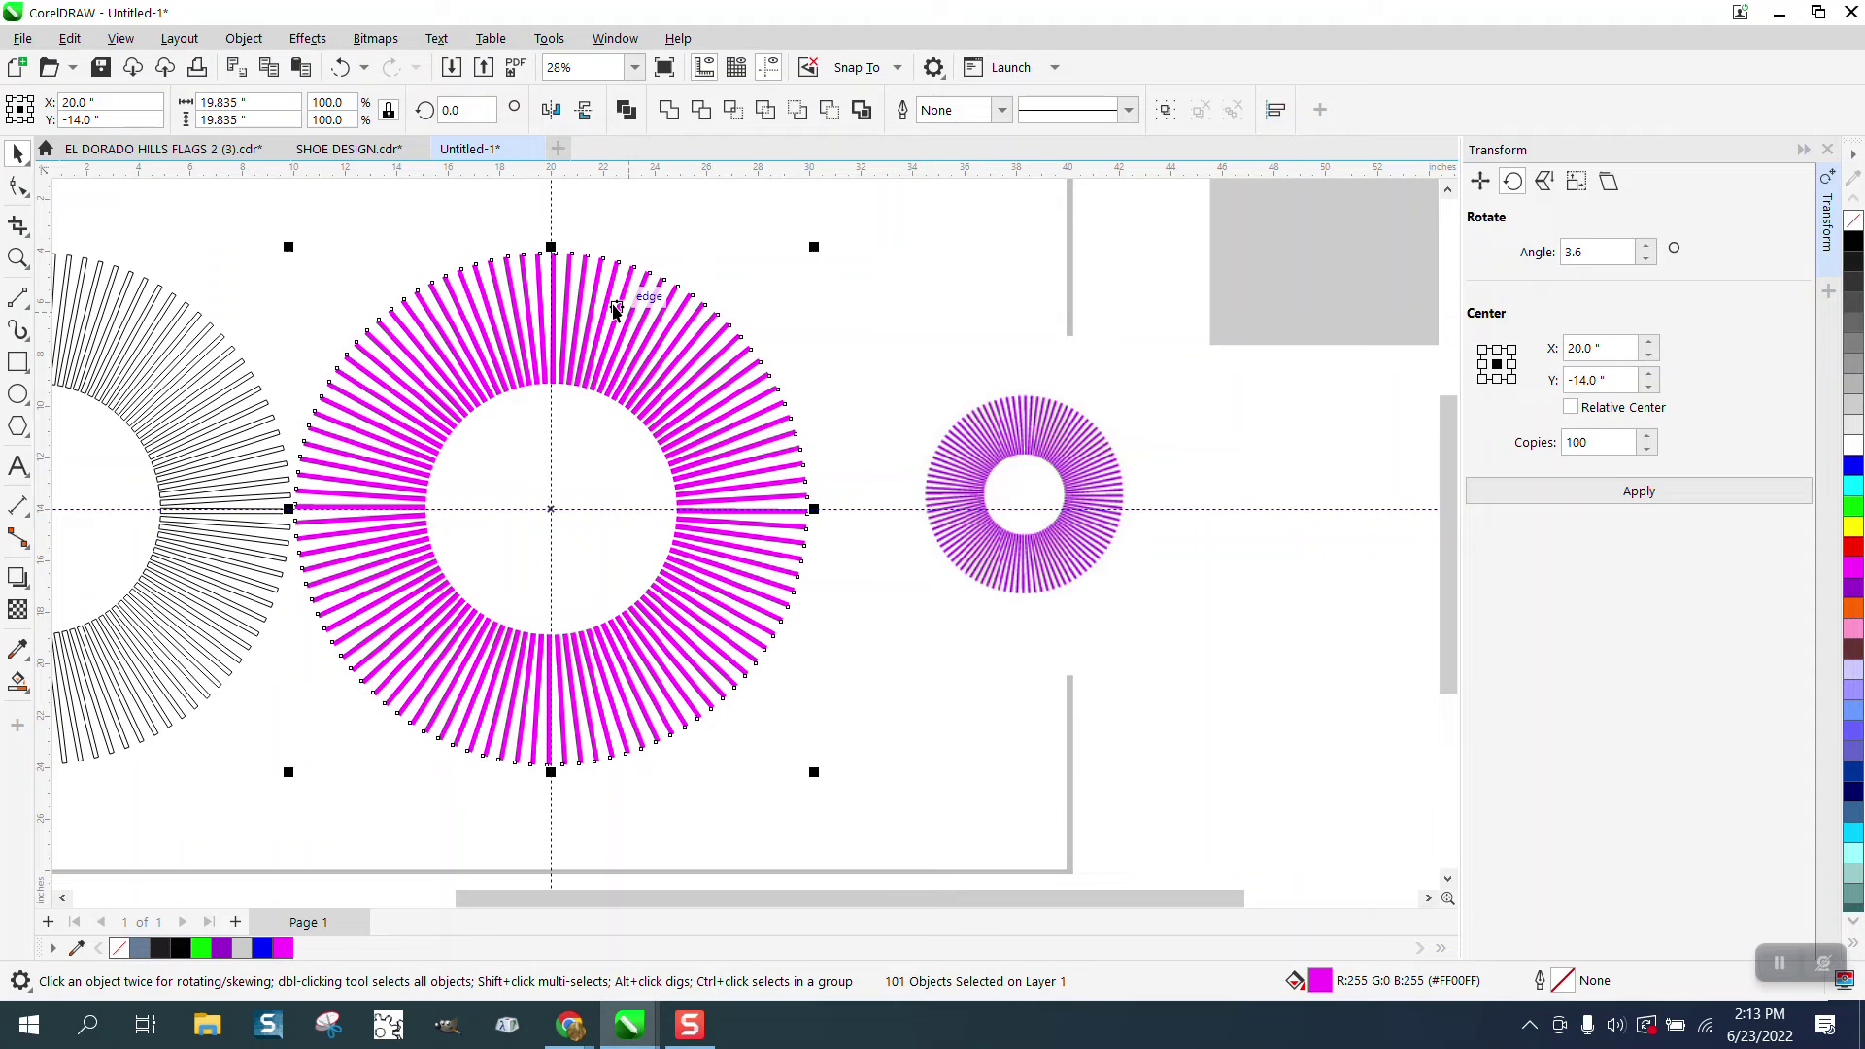
pyautogui.click(339, 68)
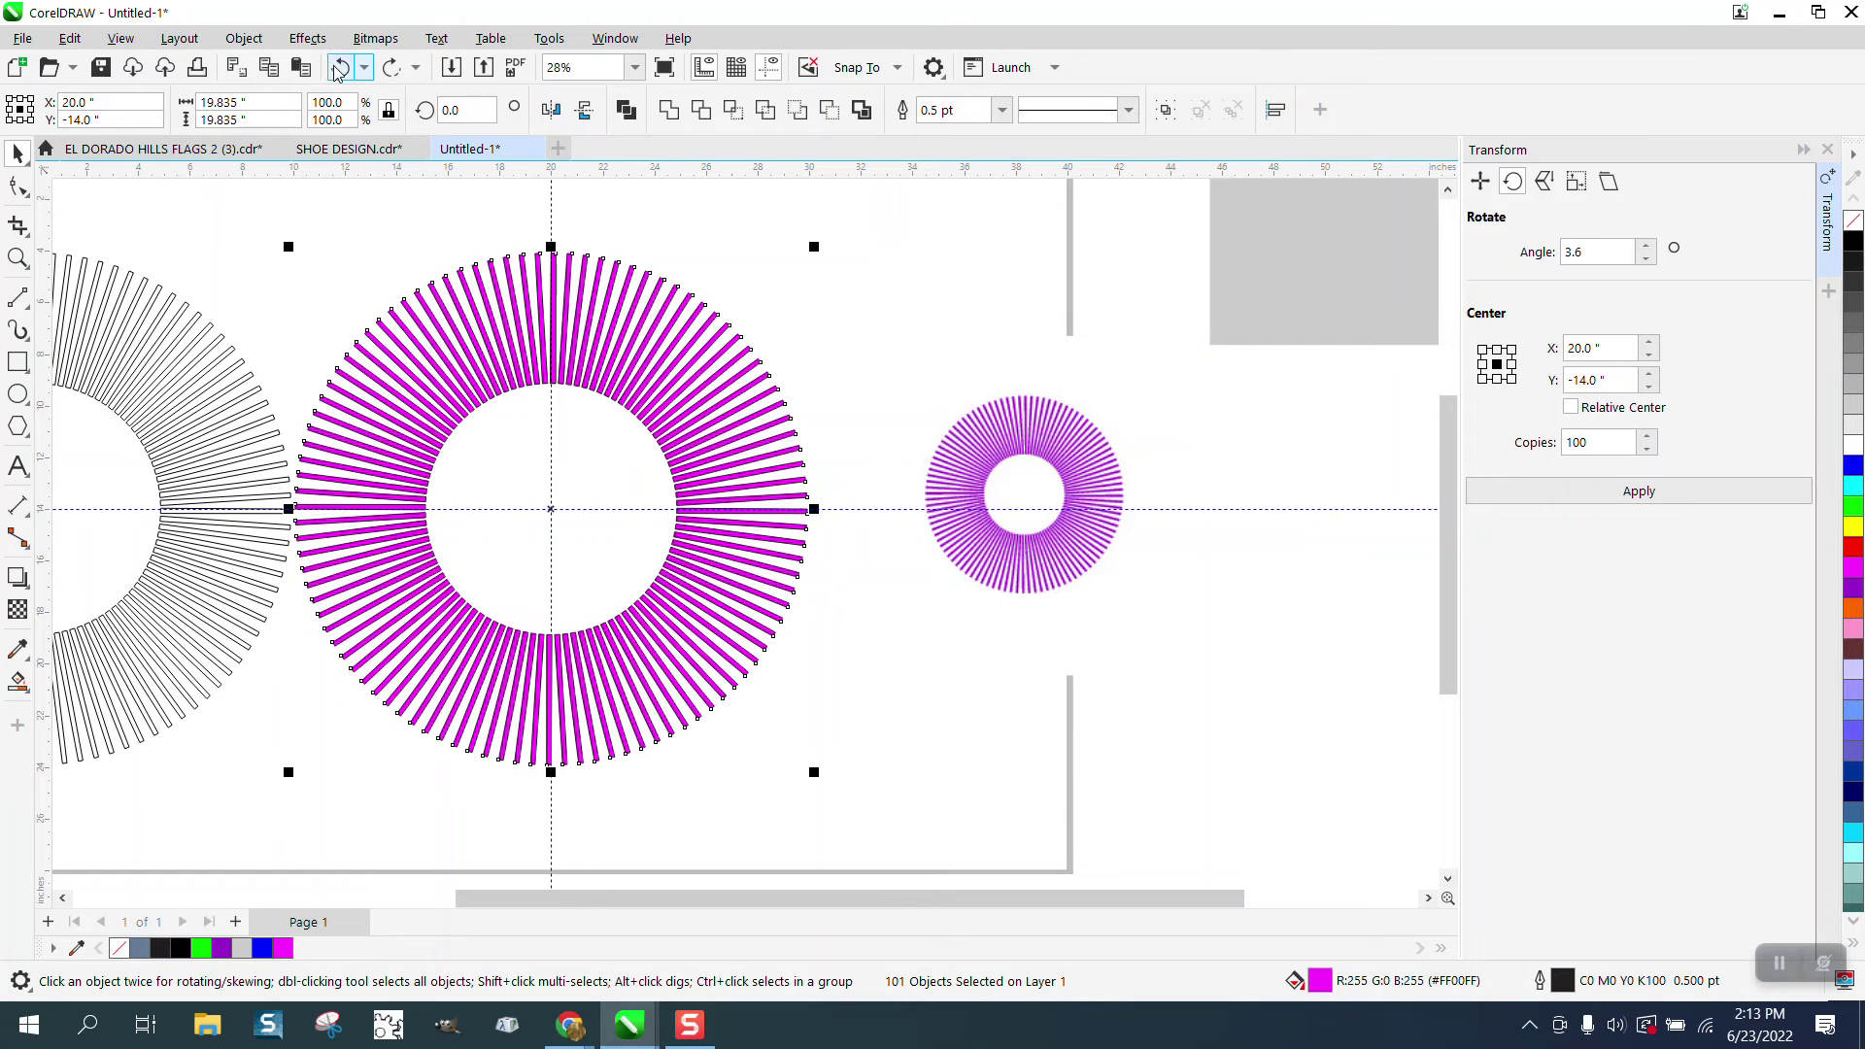
# Undo the magenta fill and rotated copies, then remove the single bar's fill
pyautogui.click(339, 68)
pyautogui.click(339, 68)
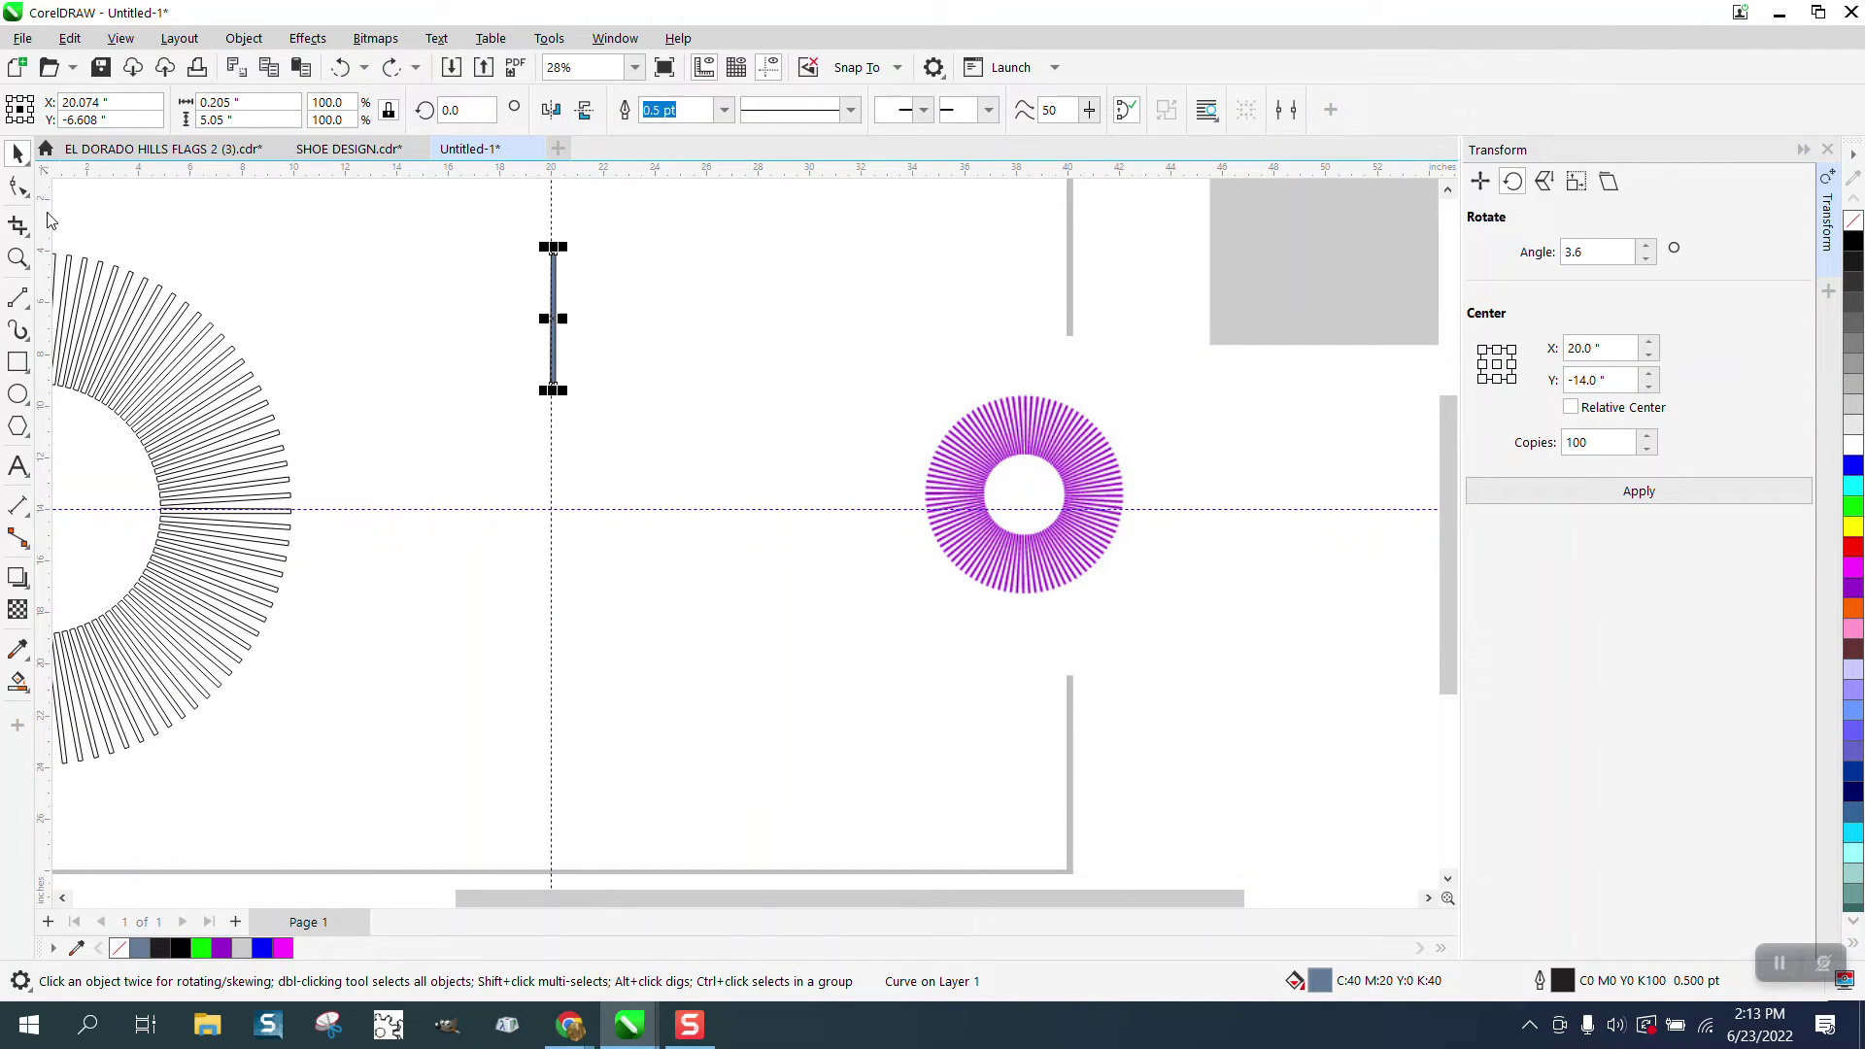
pyautogui.click(17, 258)
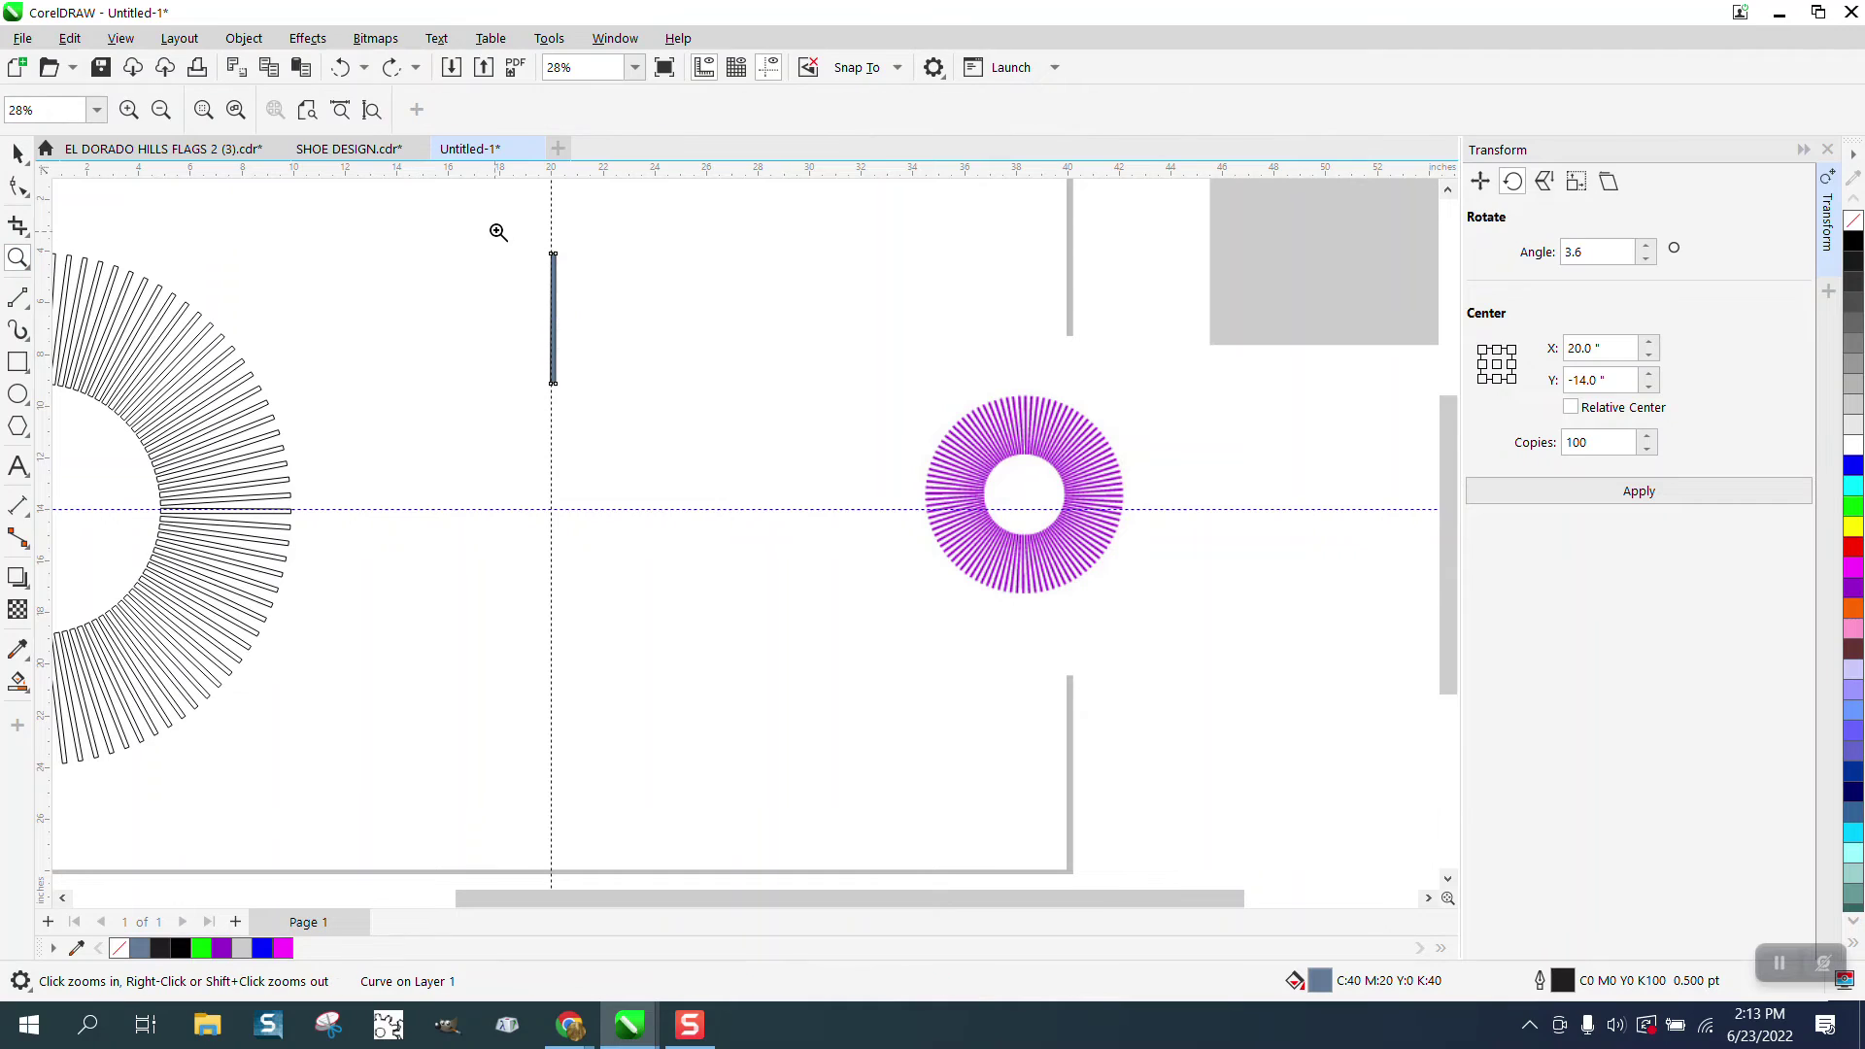
pyautogui.moveTo(499, 239); pyautogui.dragTo(732, 434)
pyautogui.click(17, 152)
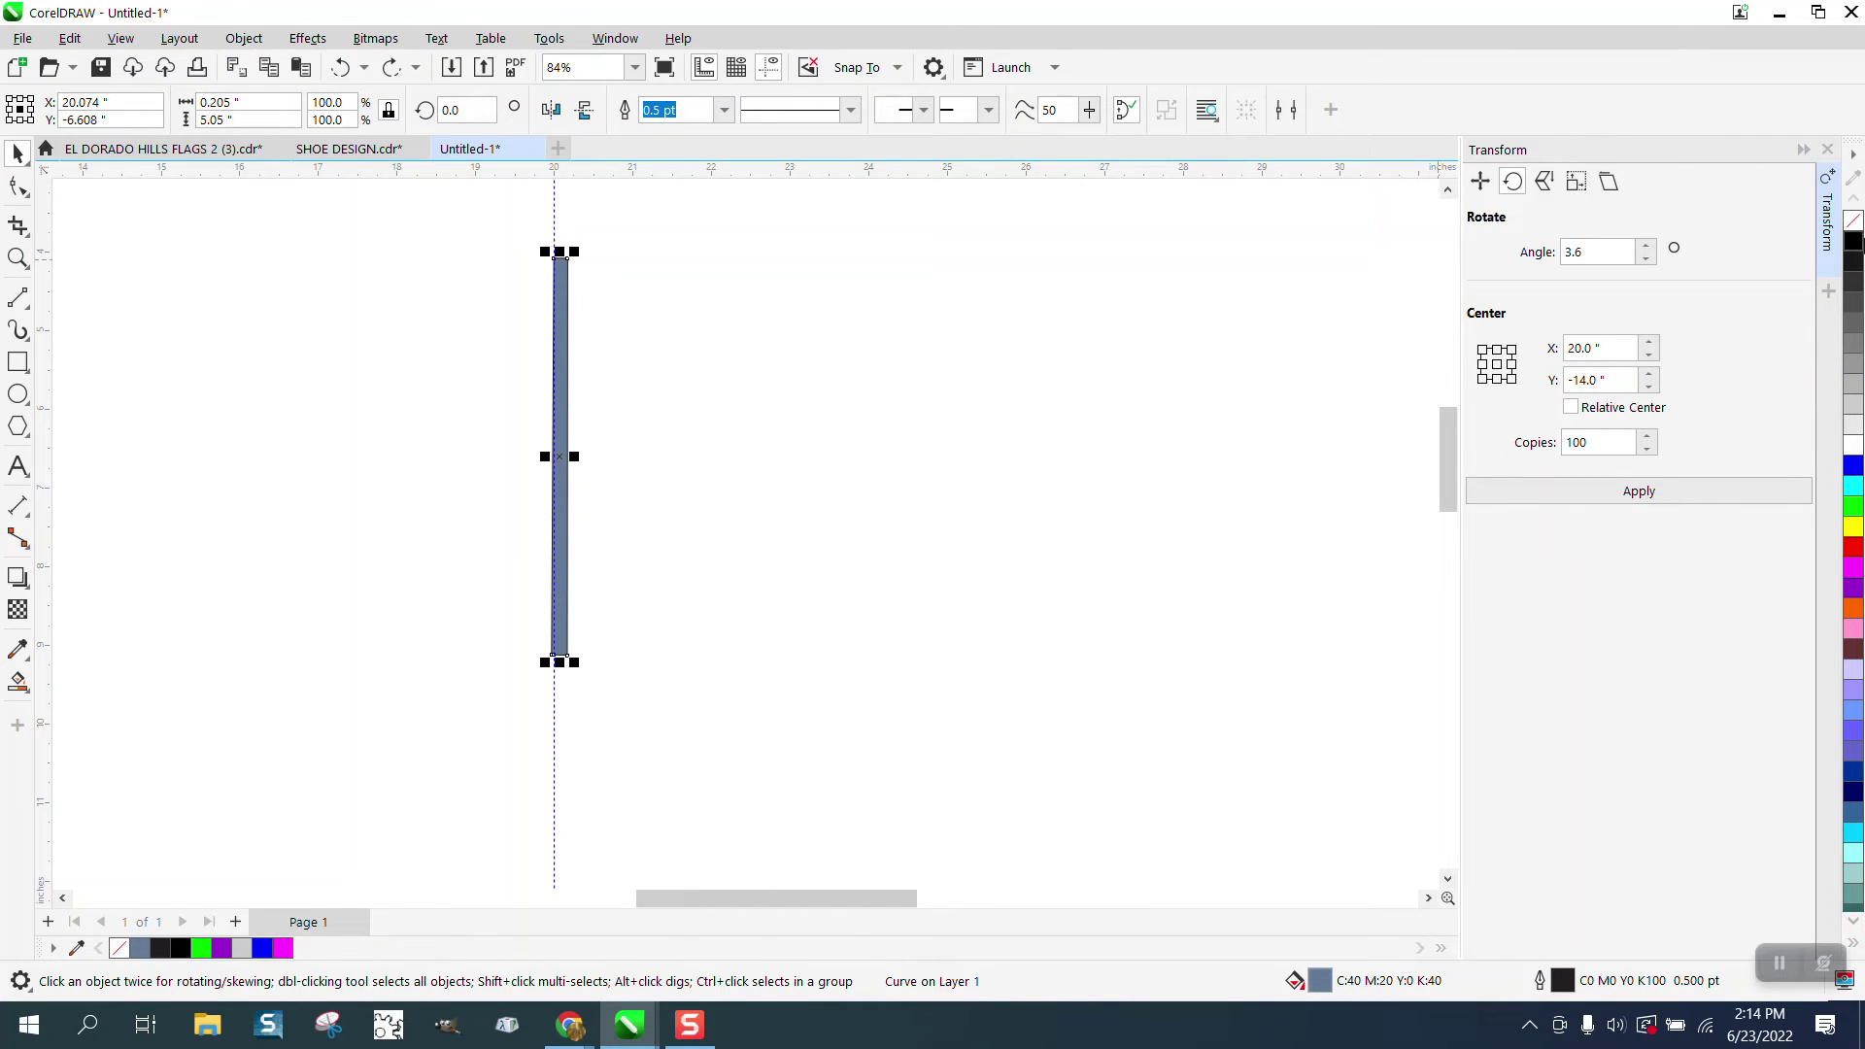
pyautogui.click(1853, 220)
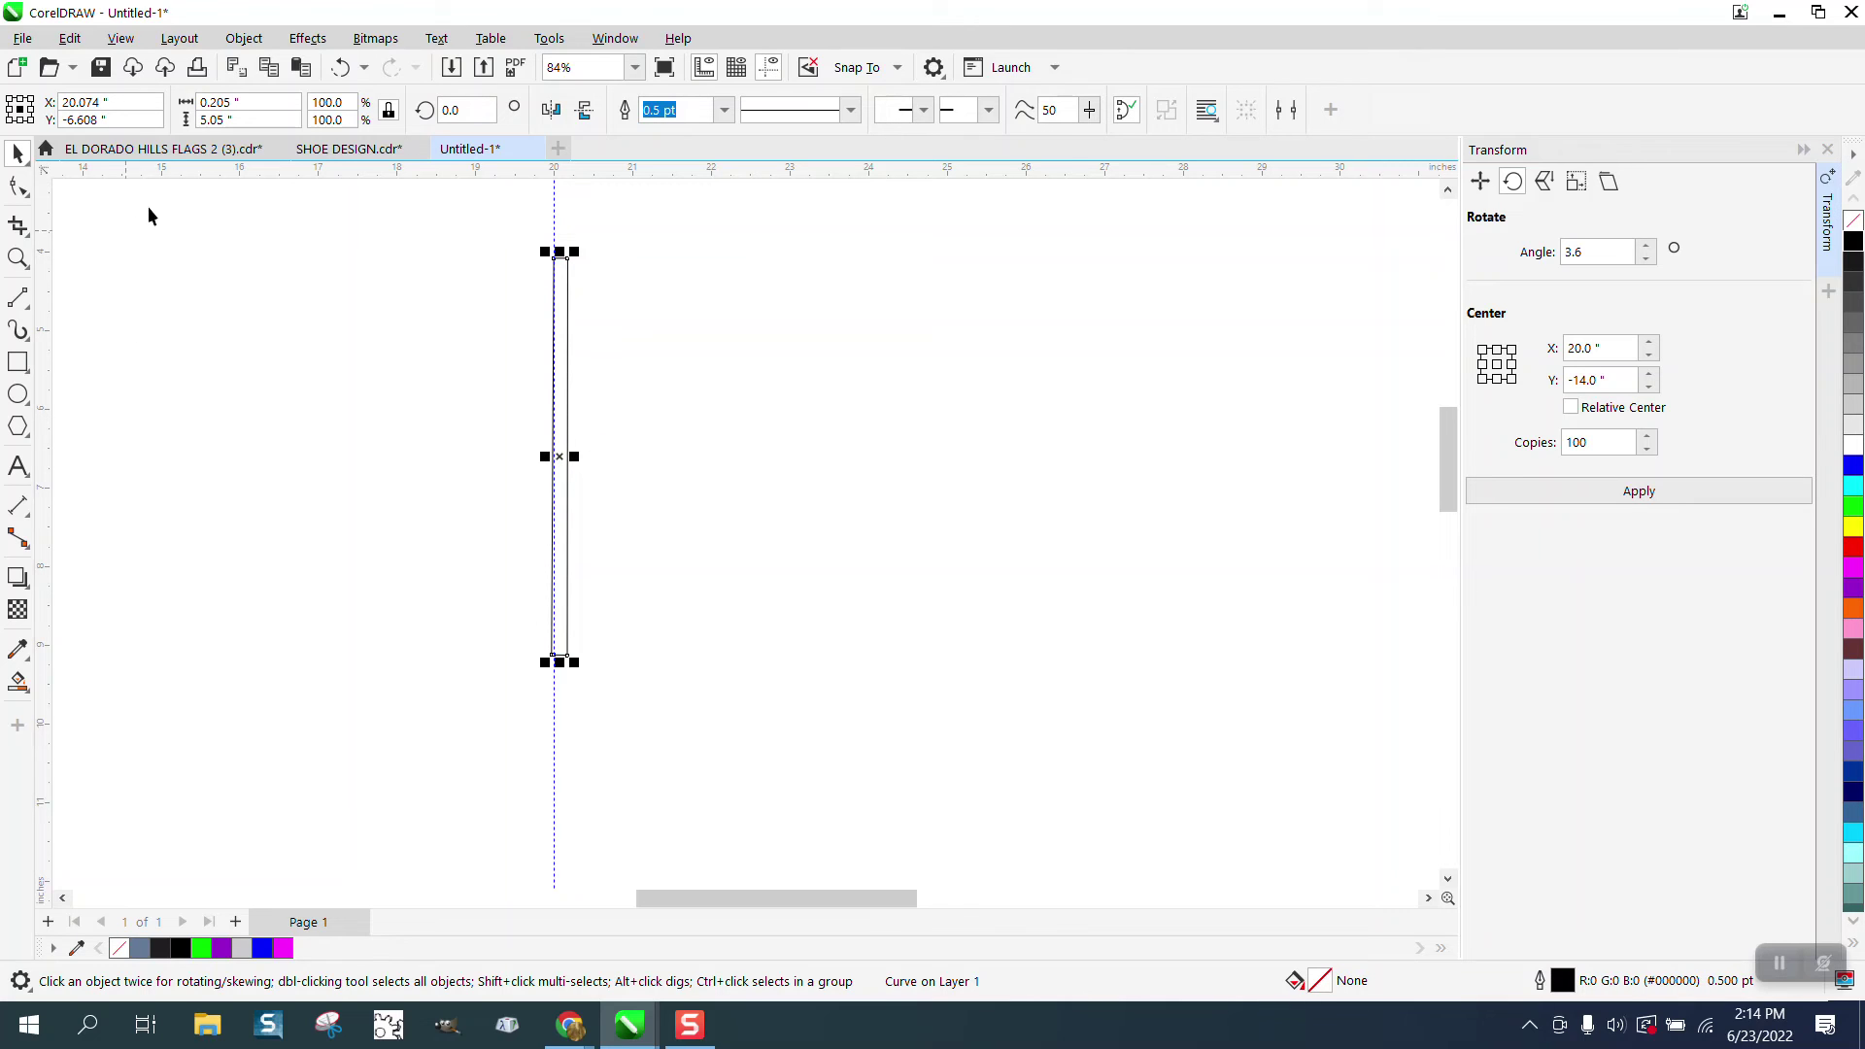
# Drag the bar's bottom-right node inward so it tapers to a 0.177" by 5.048" wedge
pyautogui.click(244, 38)
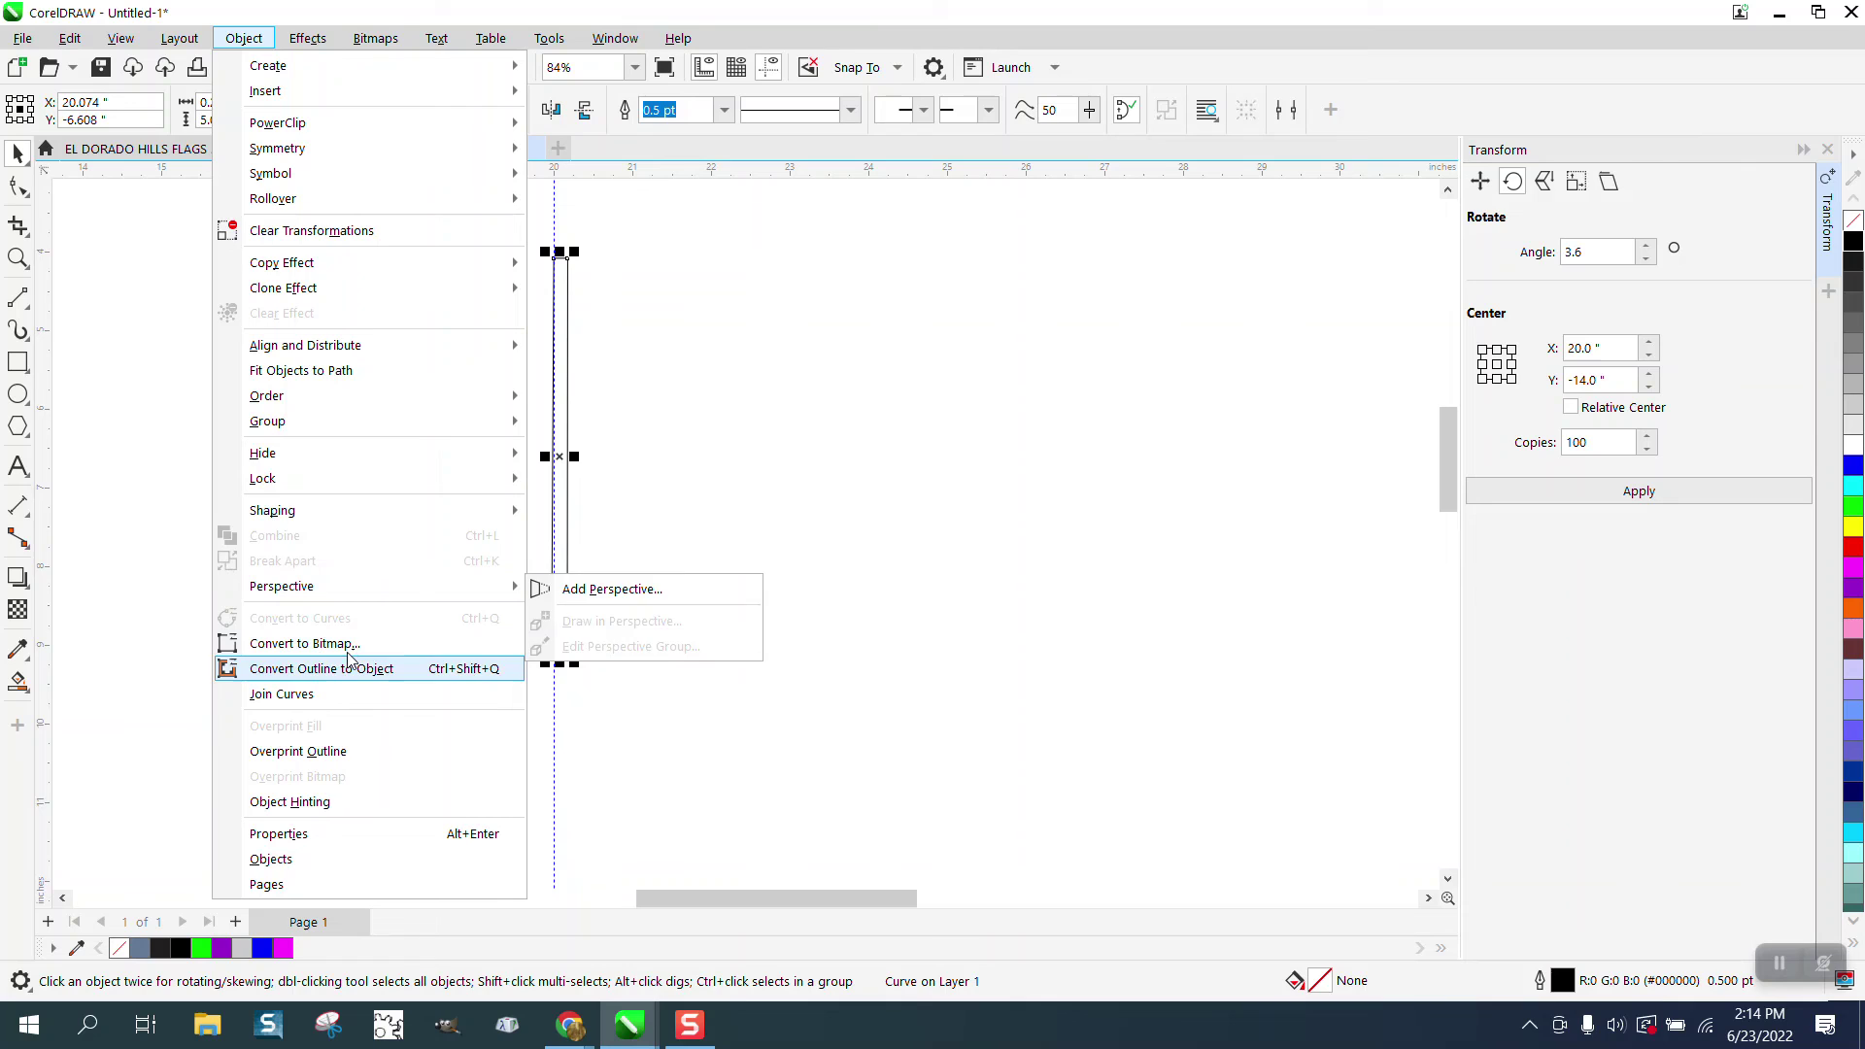
pyautogui.click(17, 258)
pyautogui.moveTo(512, 583); pyautogui.dragTo(675, 675)
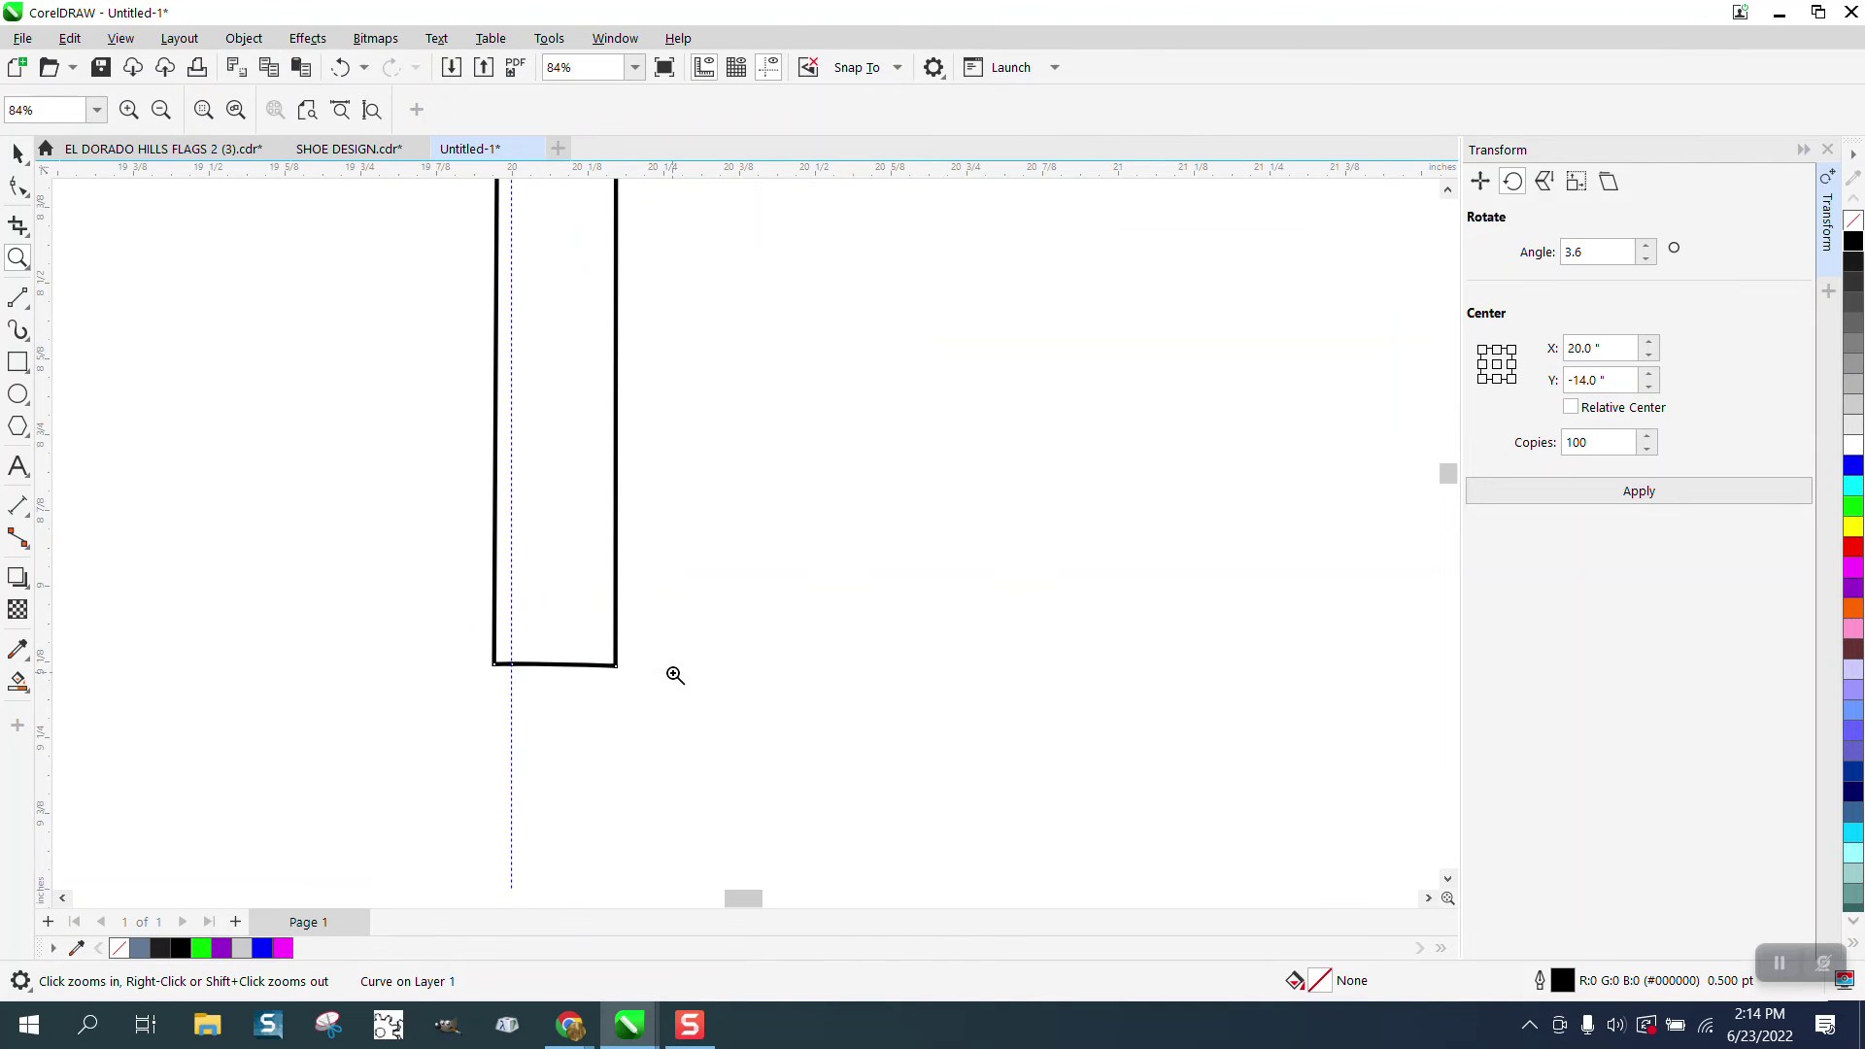
pyautogui.click(18, 185)
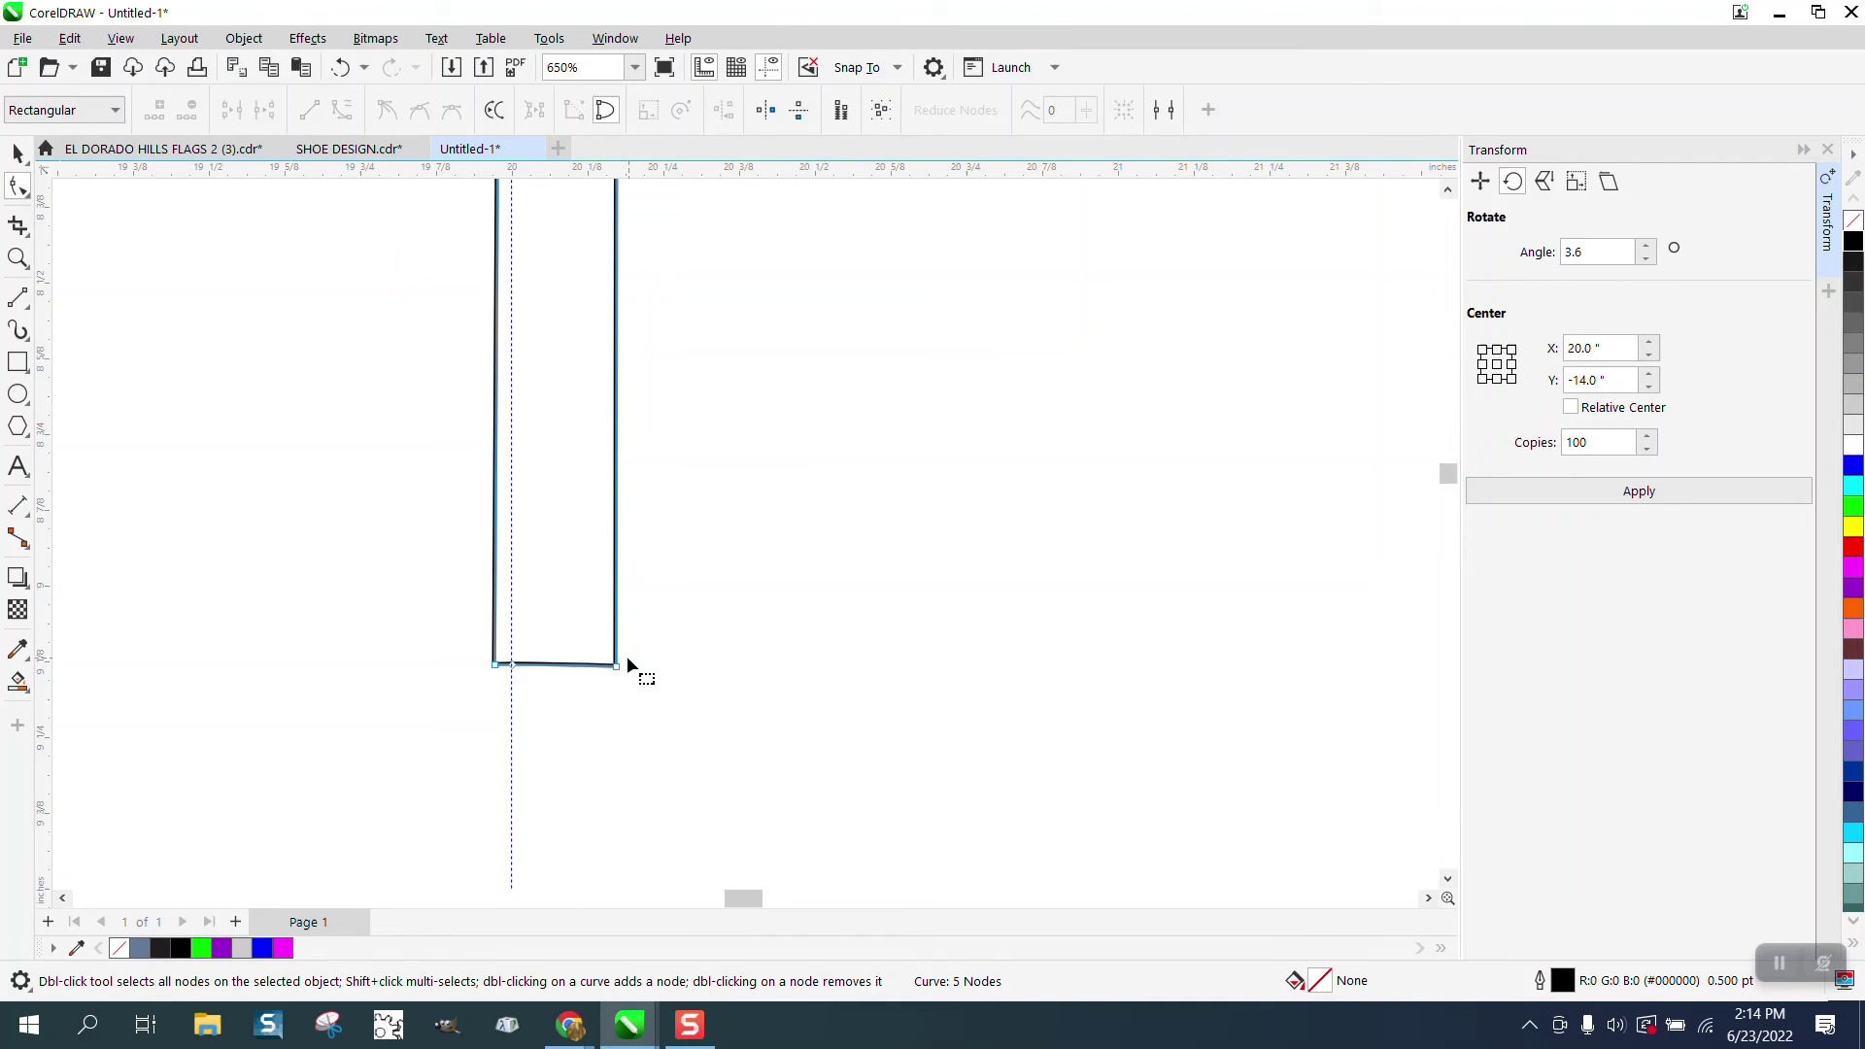
pyautogui.click(514, 667)
pyautogui.moveTo(616, 667); pyautogui.dragTo(519, 666)
pyautogui.scroll(-5, 580, 679)
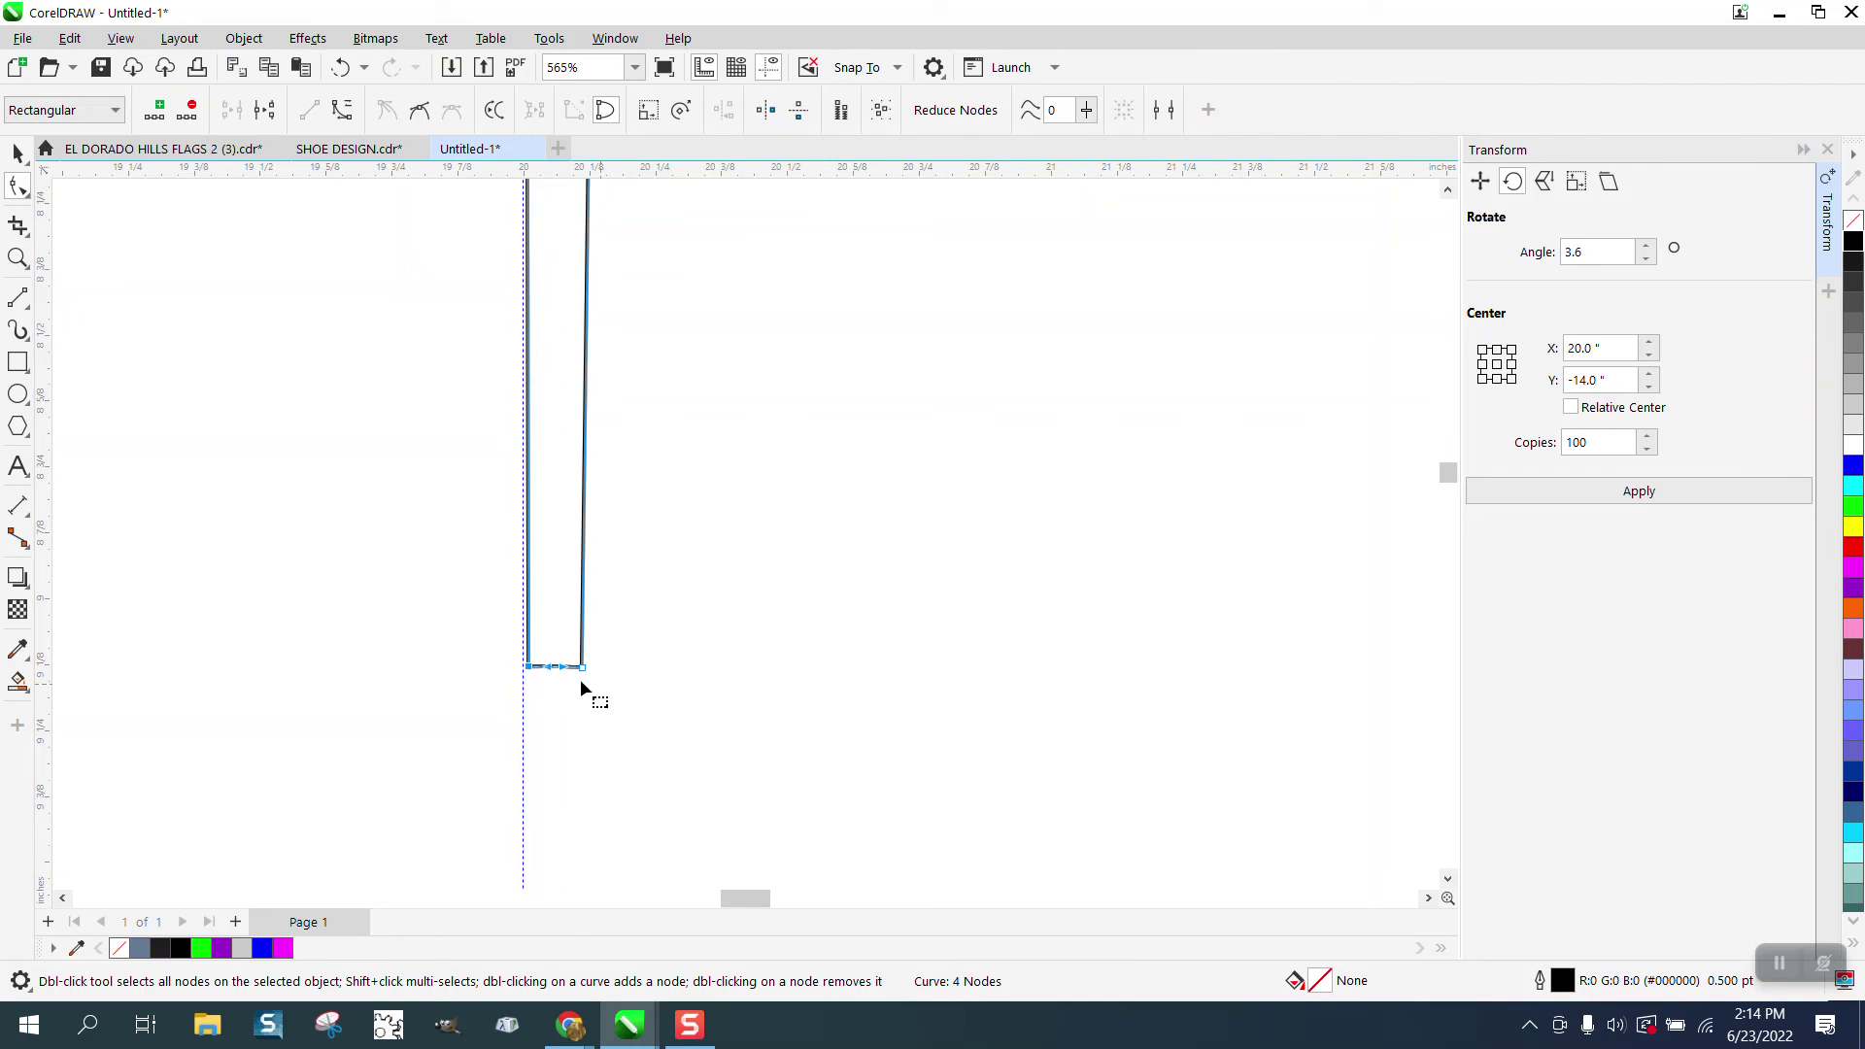
pyautogui.click(18, 153)
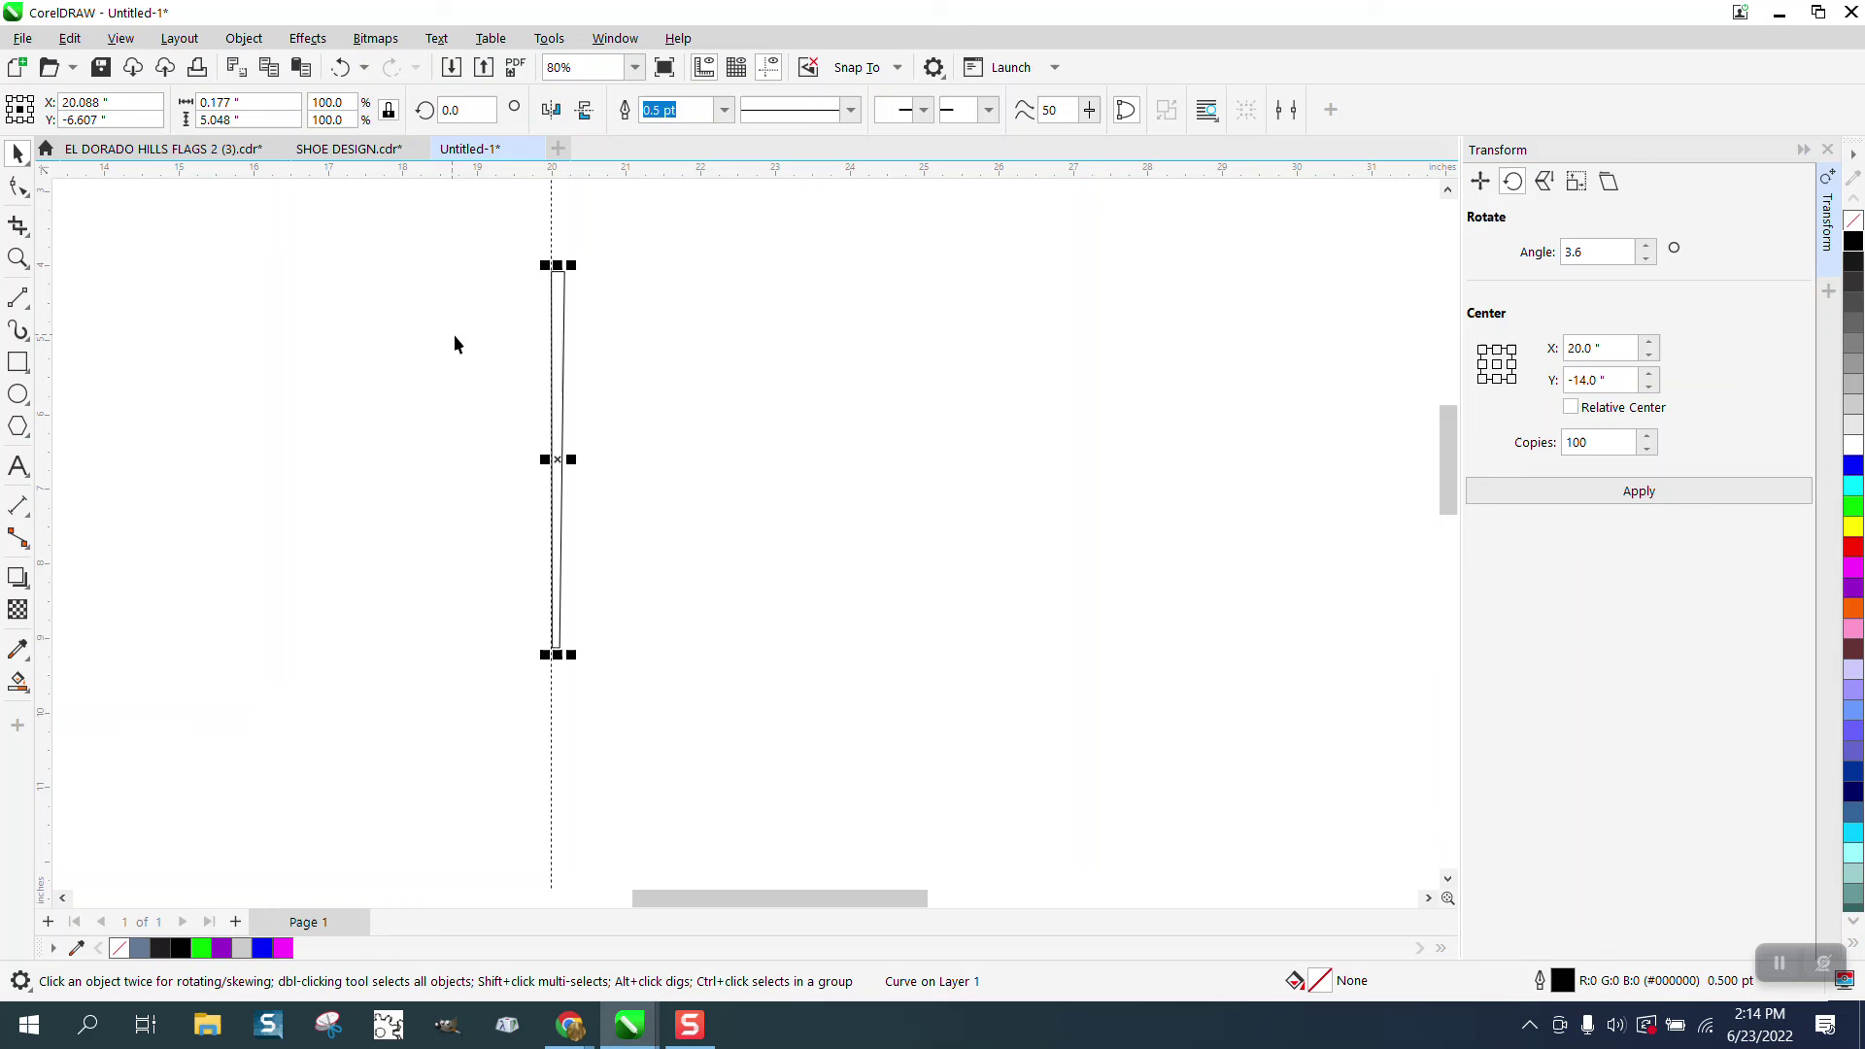
# Apply the Transform rotation to make 100 copies of the tapered bar around the centre
pyautogui.click(559, 460)
pyautogui.scroll(-2, 561, 460)
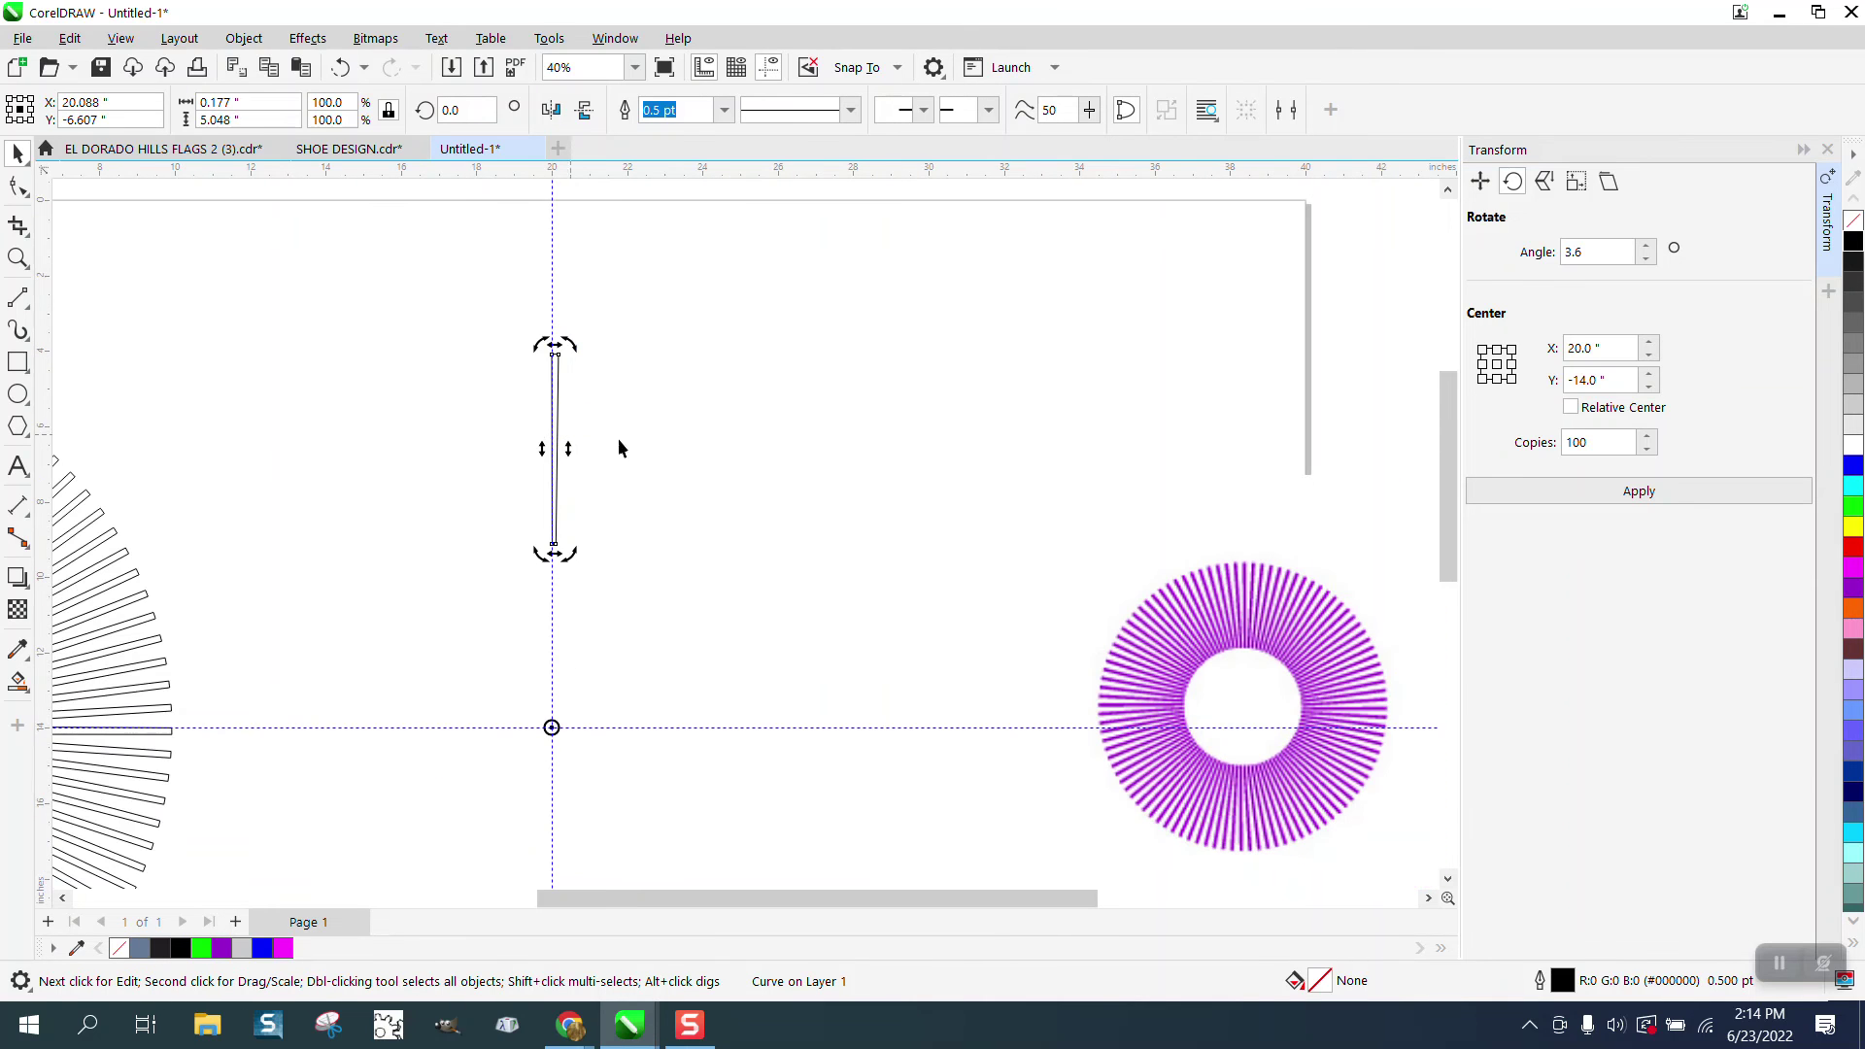
pyautogui.click(1654, 495)
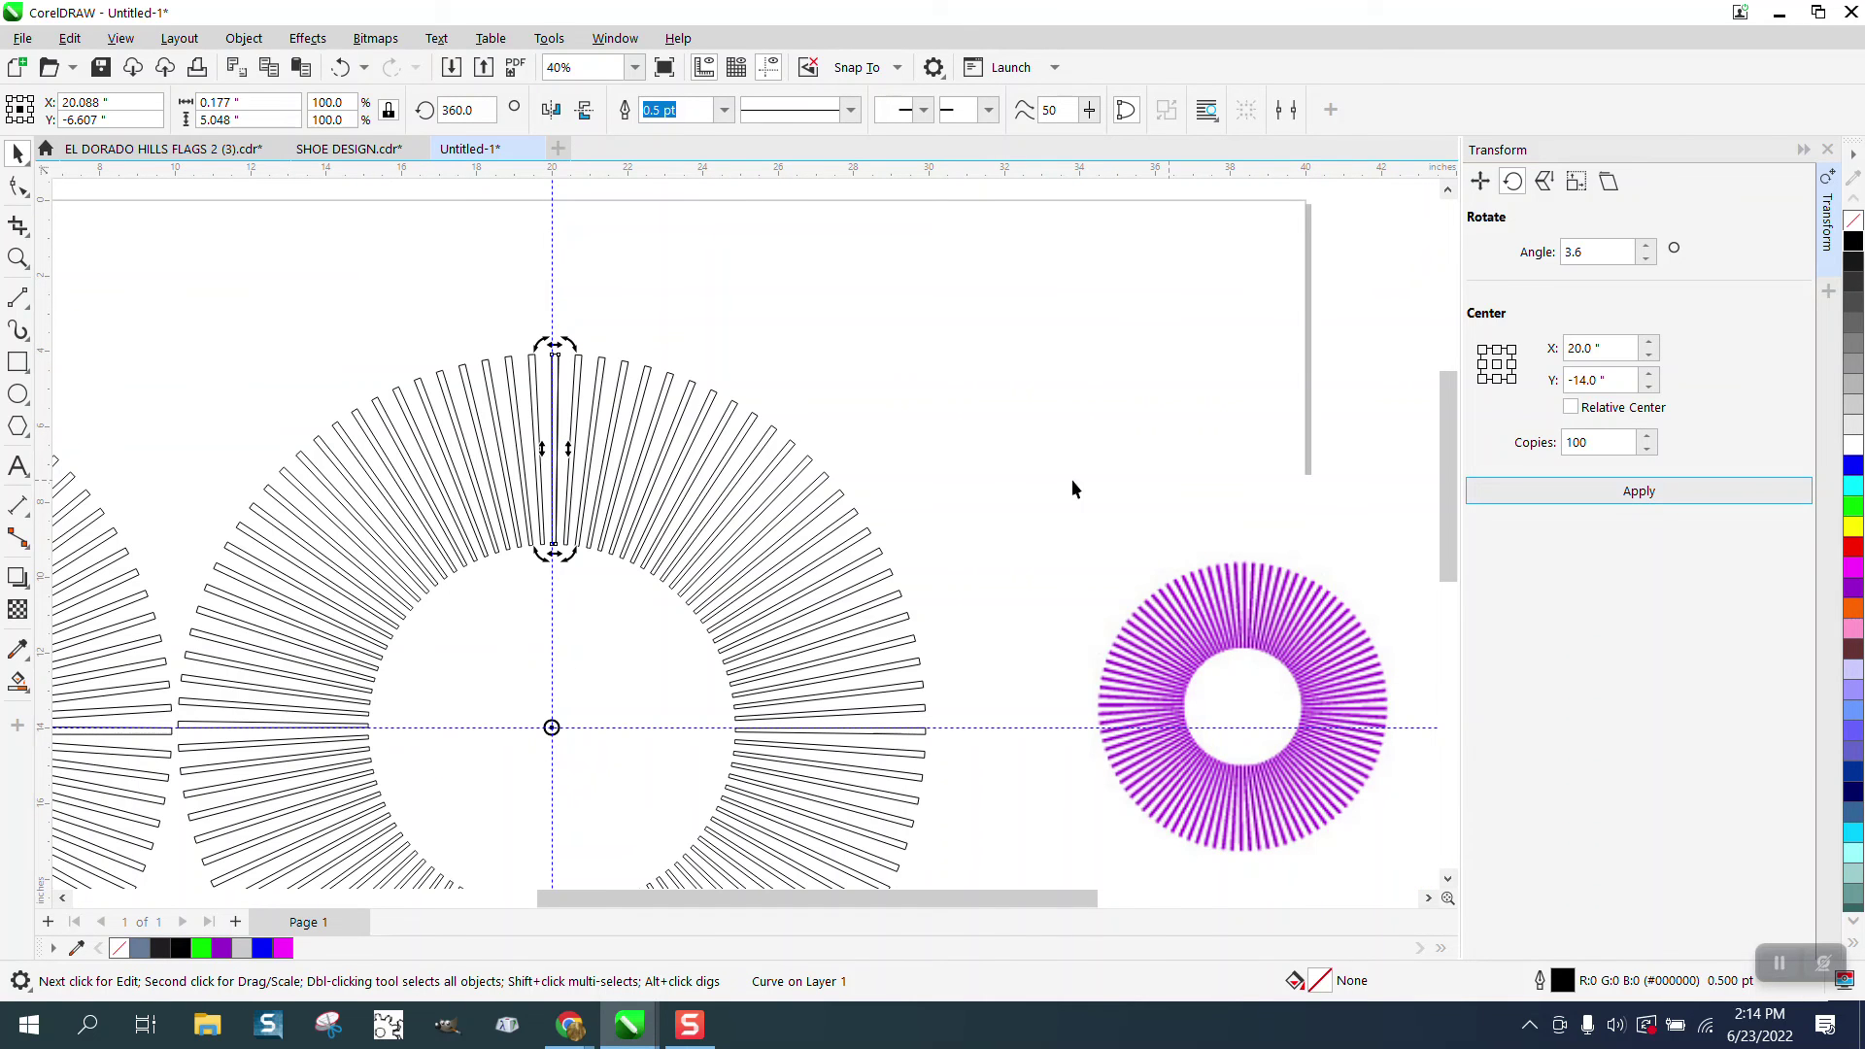
pyautogui.click(18, 258)
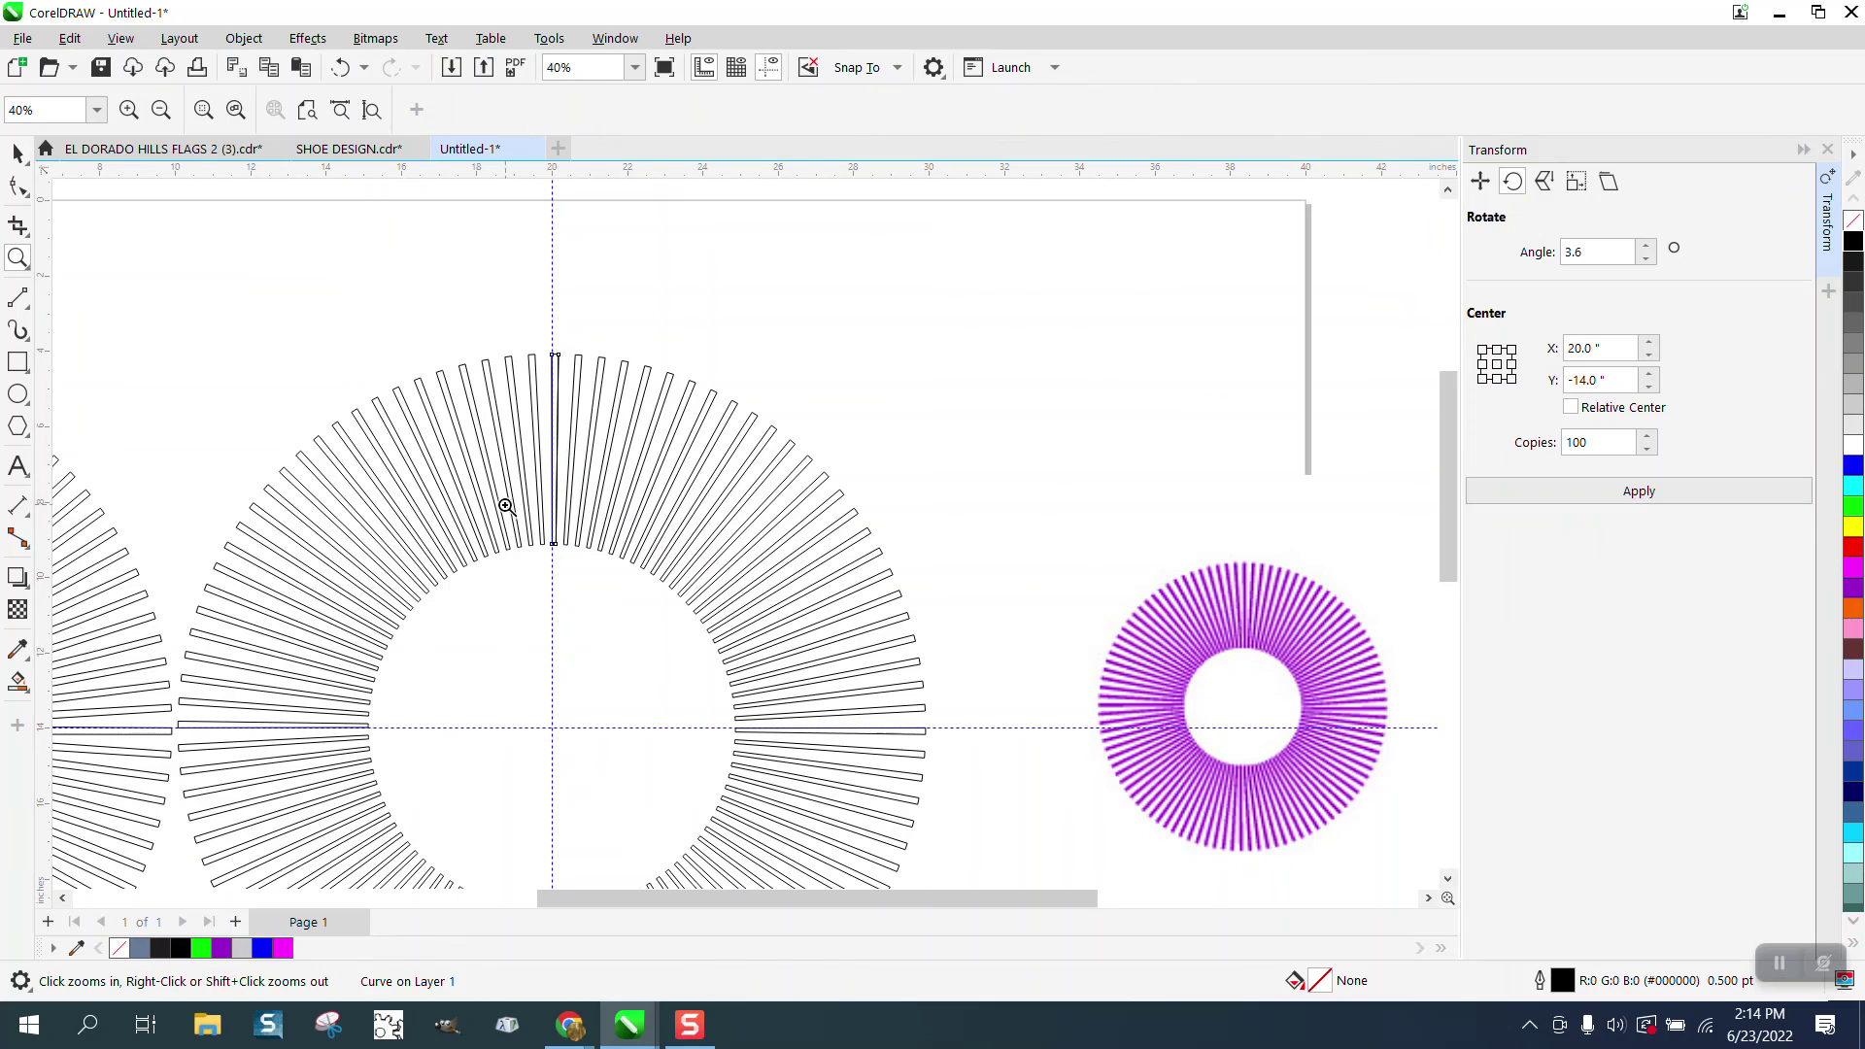
pyautogui.moveTo(533, 529); pyautogui.dragTo(659, 582)
pyautogui.scroll(-5, 660, 582)
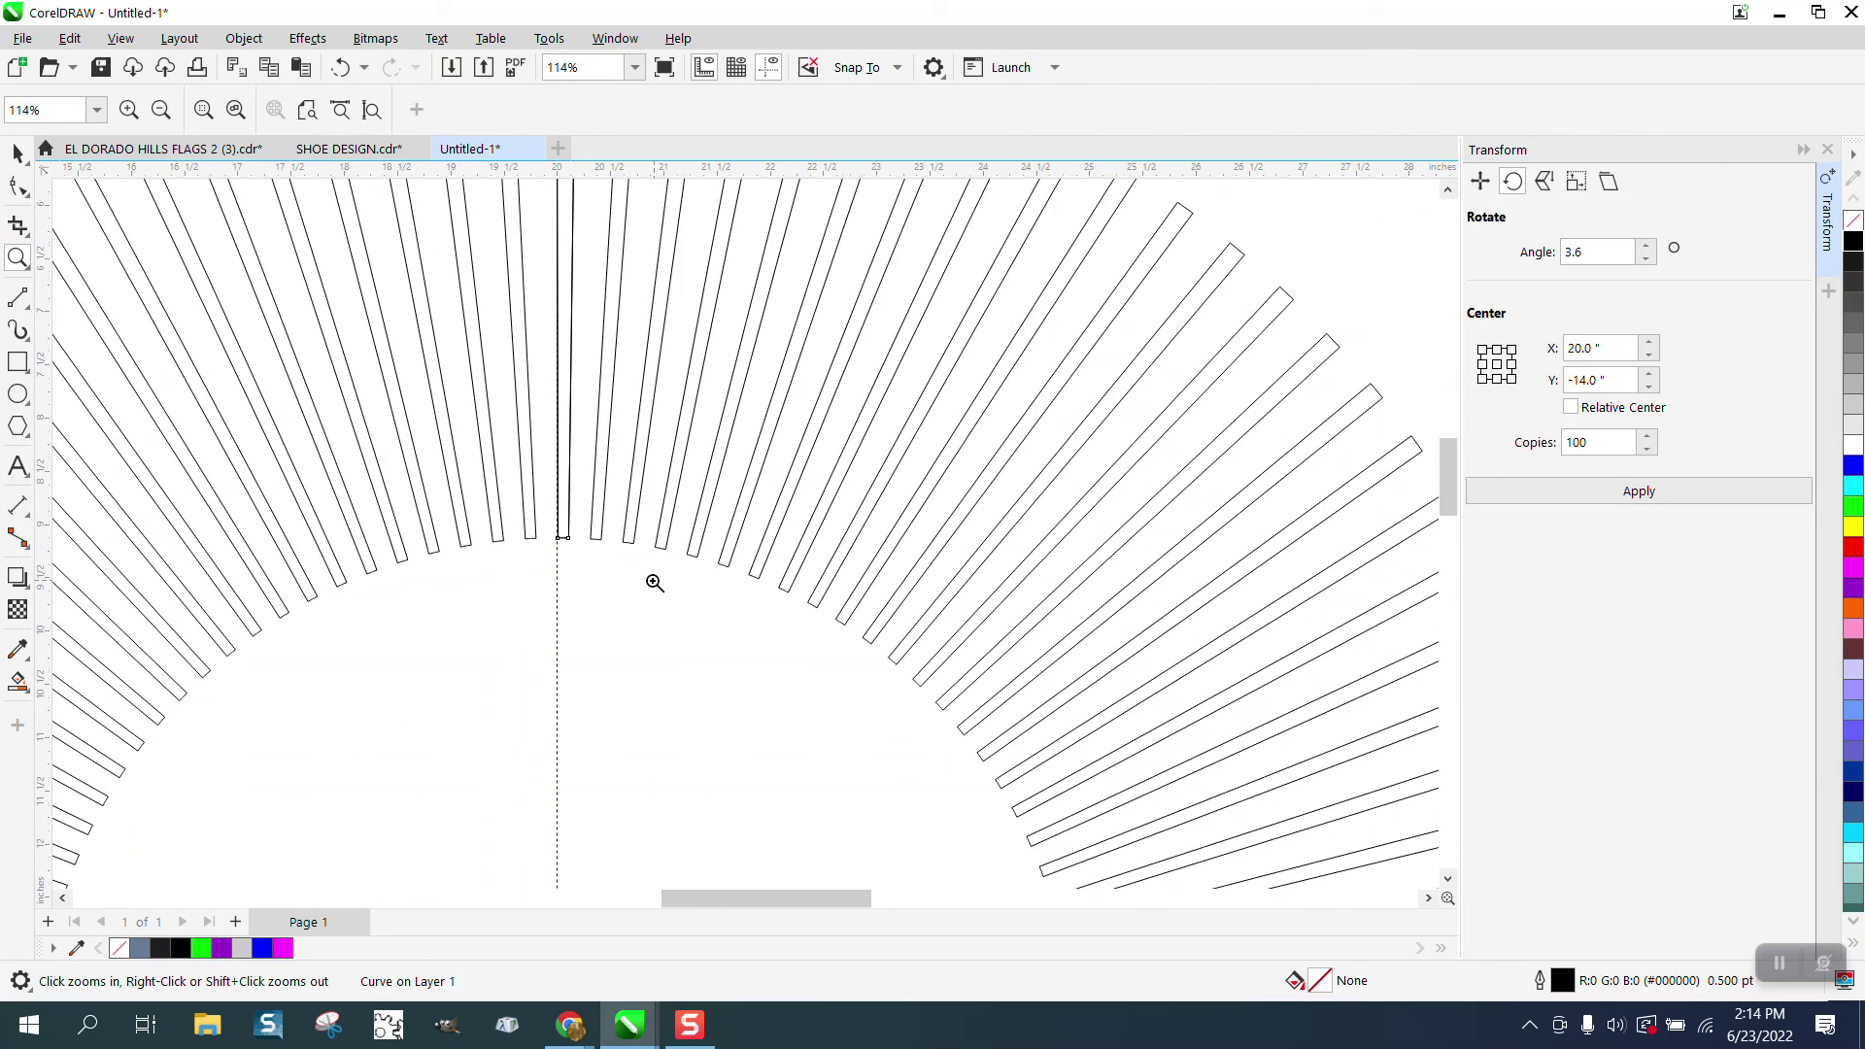
pyautogui.scroll(-2, 646, 573)
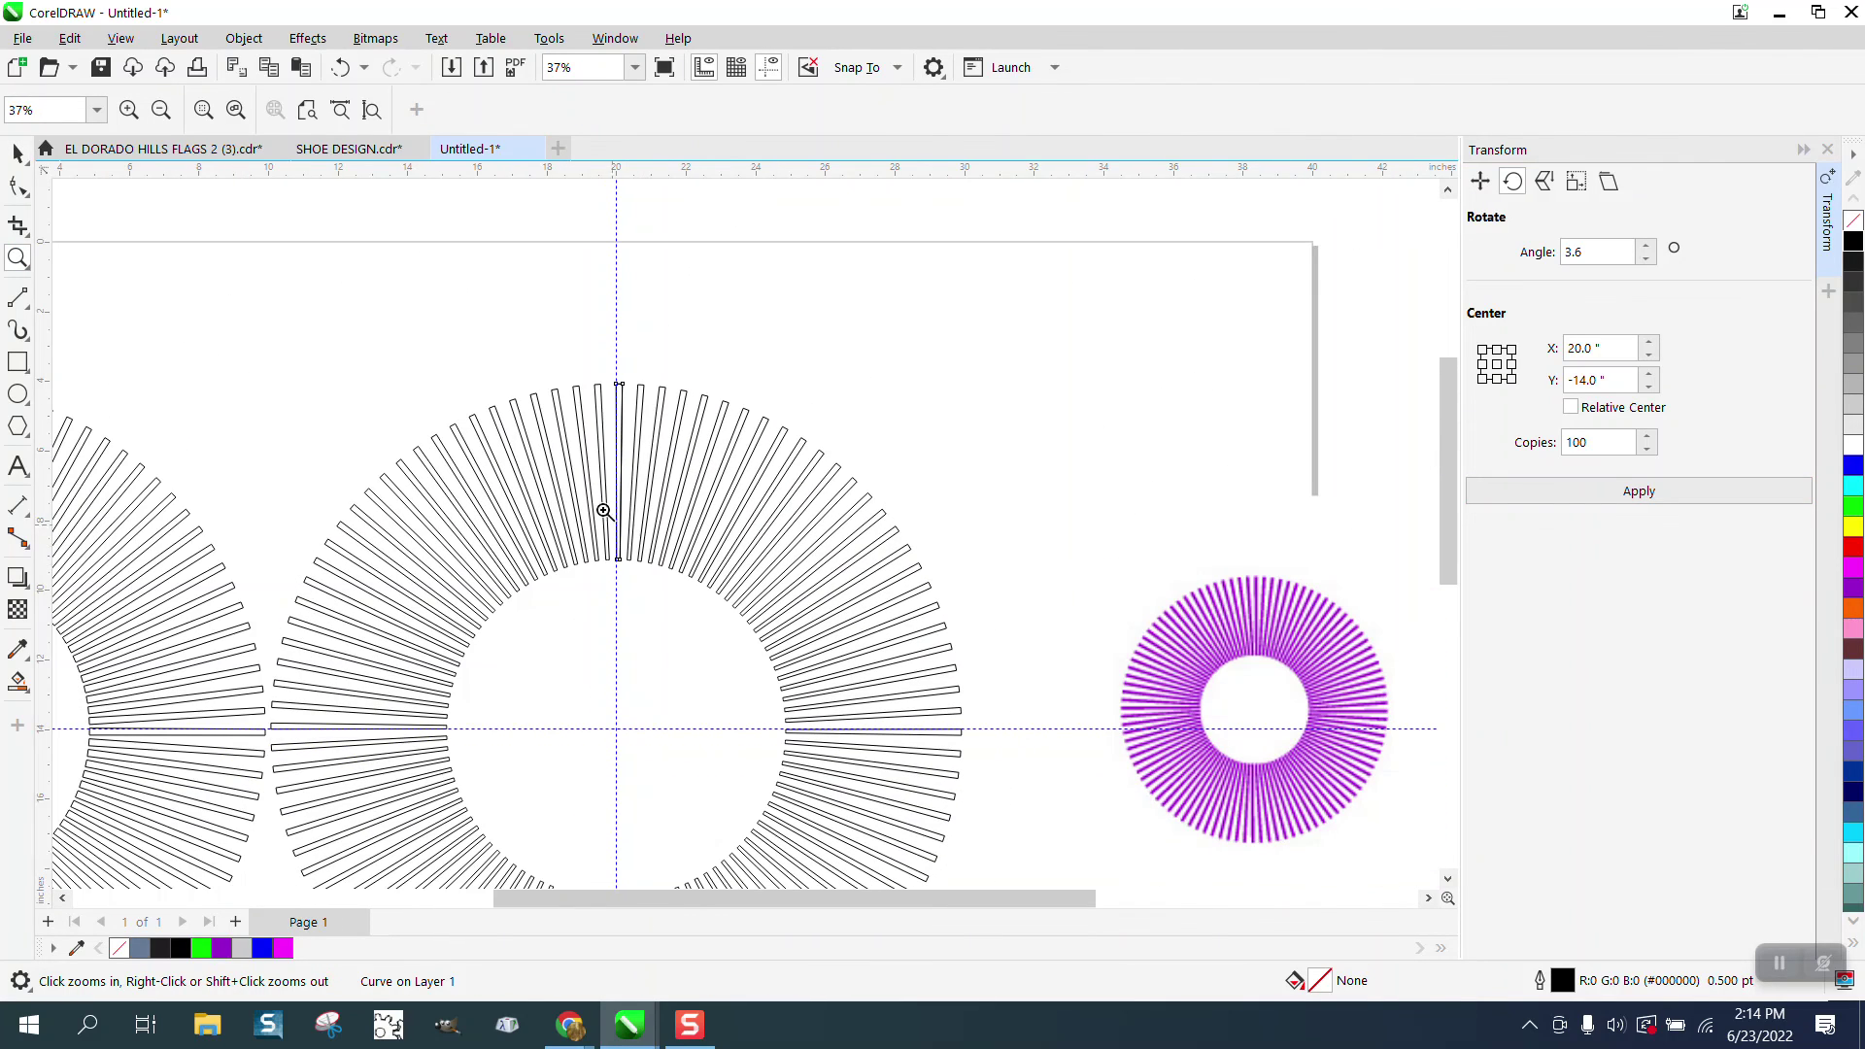
pyautogui.scroll(-1, 238, 186)
# Select all the ring's spokes, fill them blue (R0 G0 B255) and remove their outline
pyautogui.press('space')
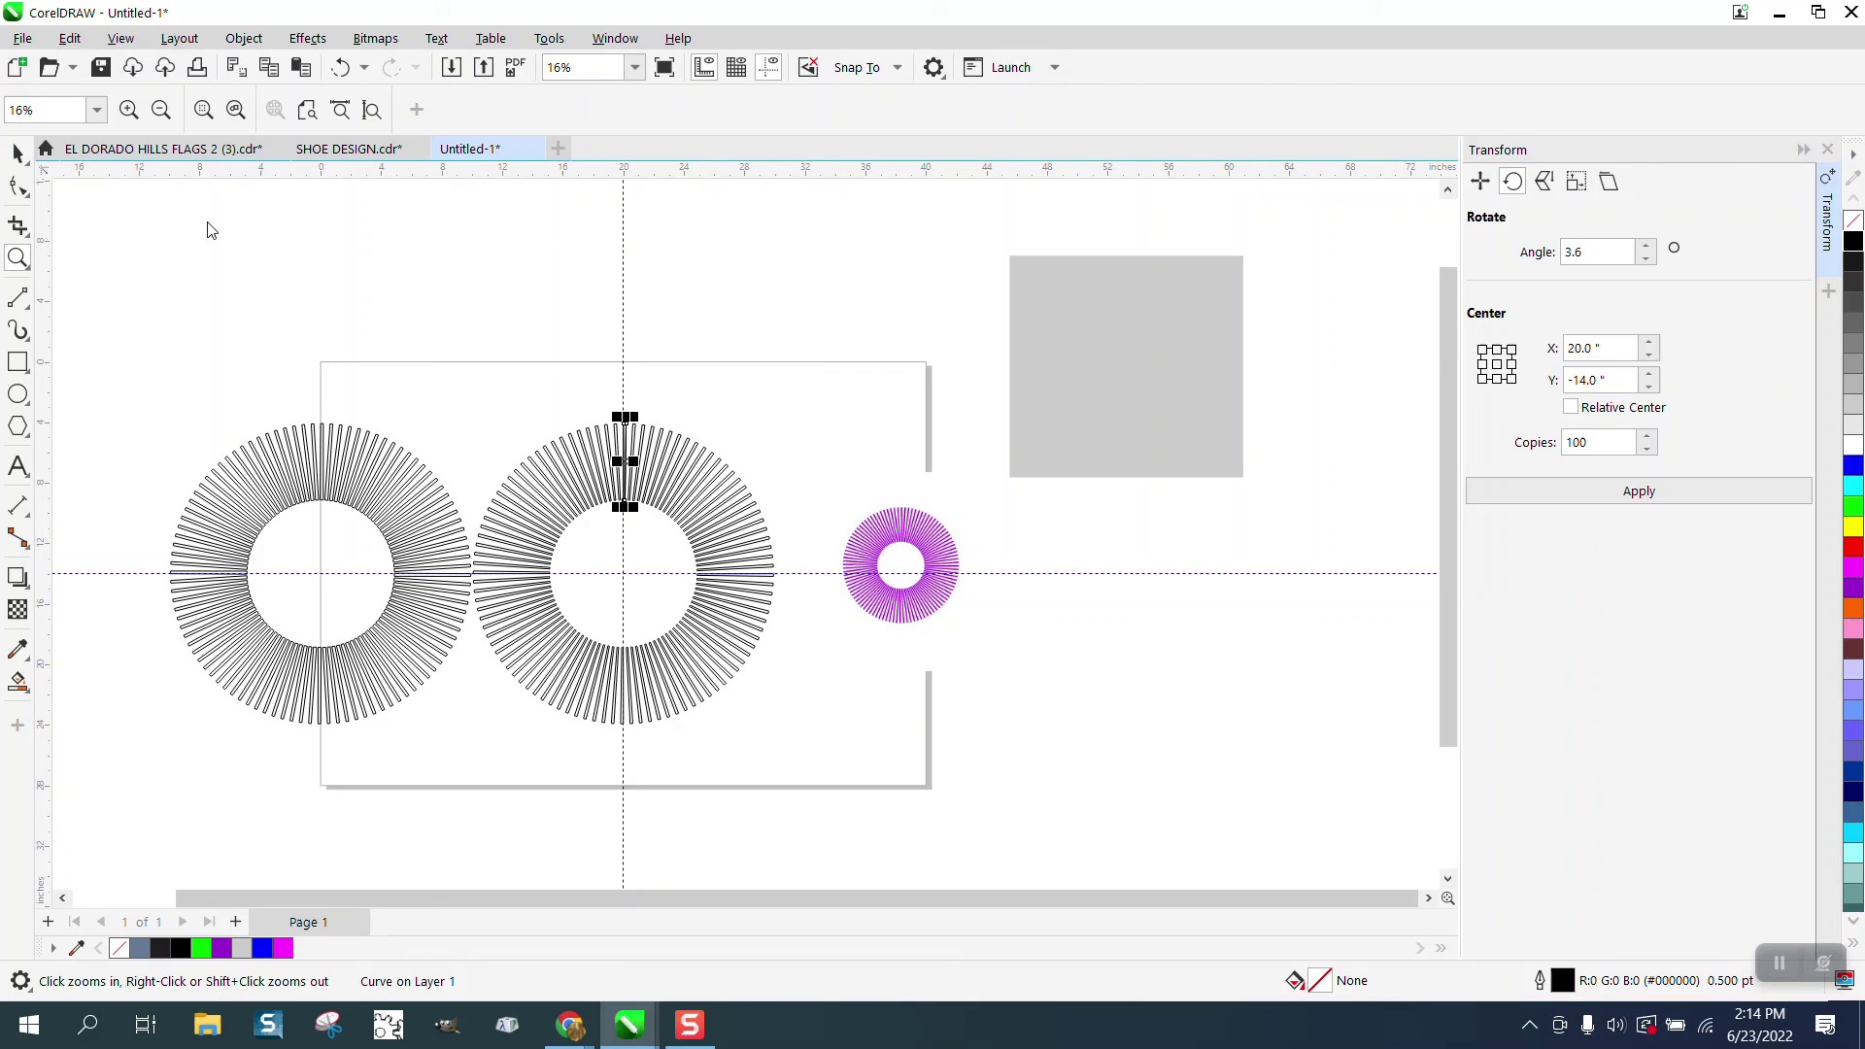
pyautogui.moveTo(446, 384); pyautogui.dragTo(830, 724)
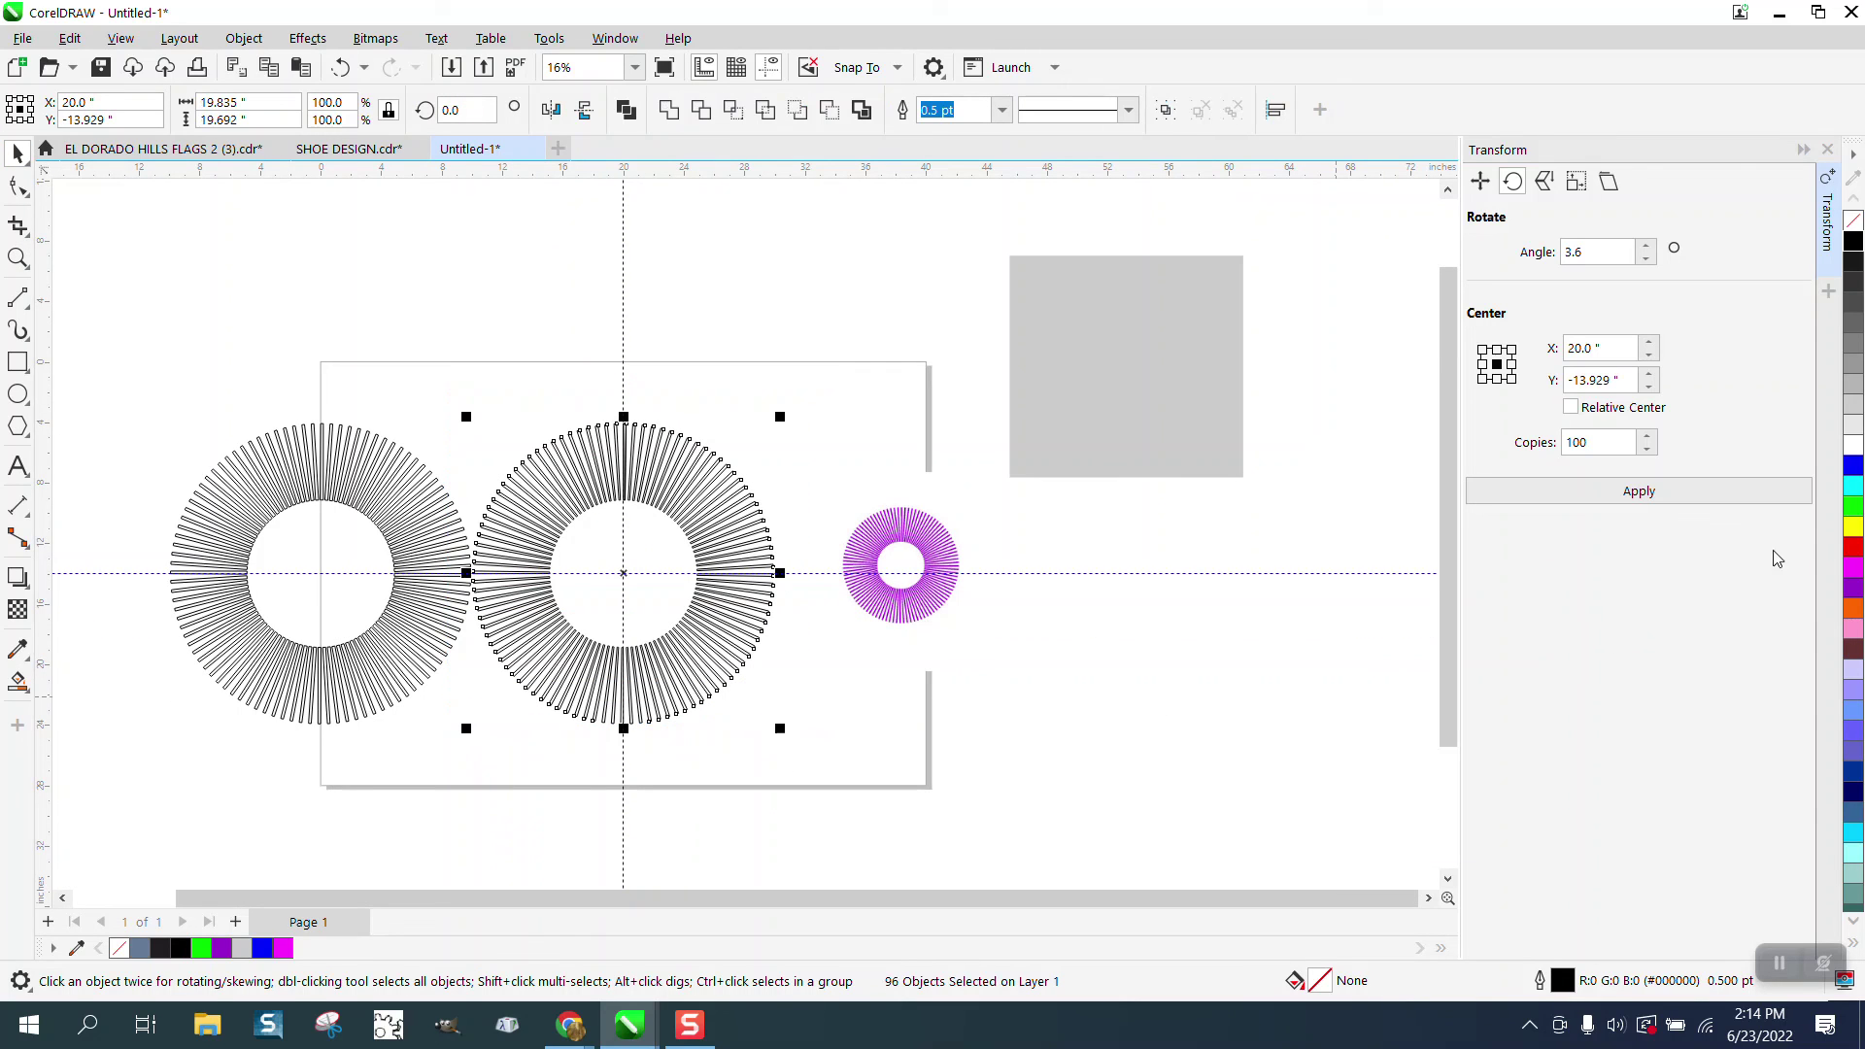
pyautogui.click(1854, 466)
pyautogui.rightClick(1853, 222)
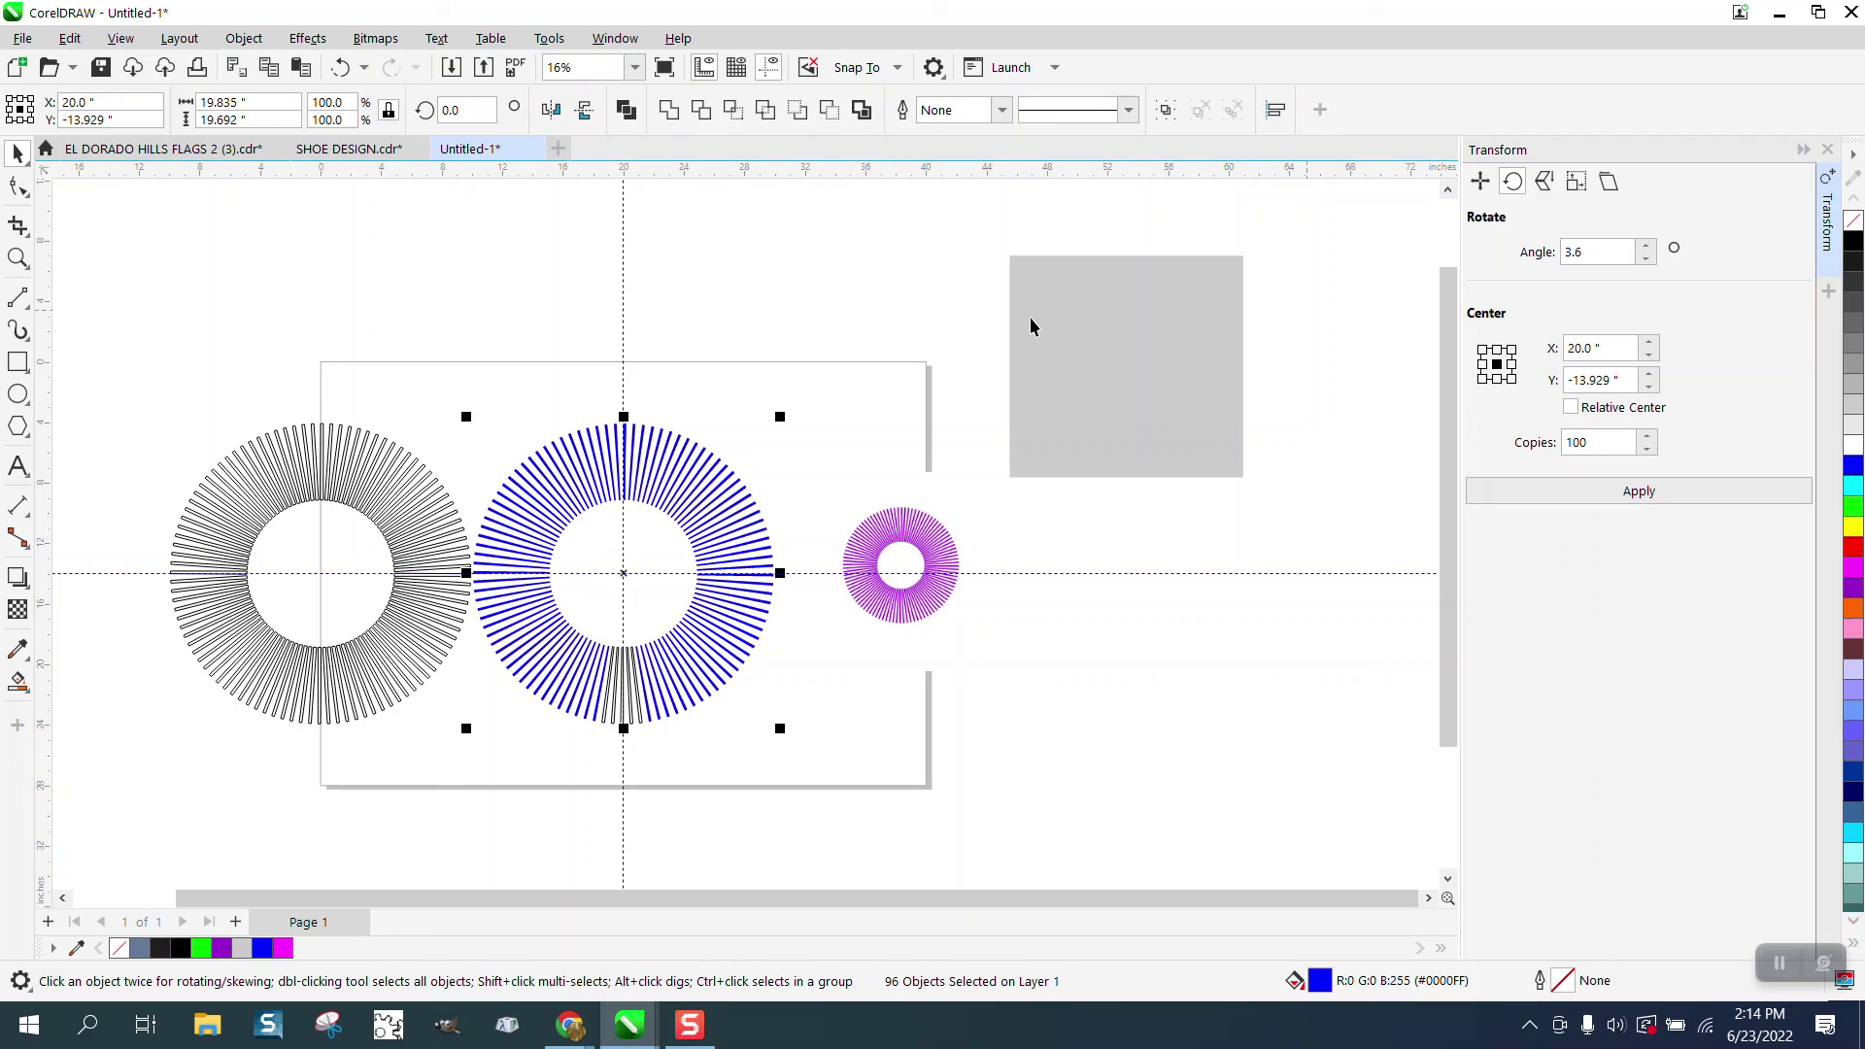